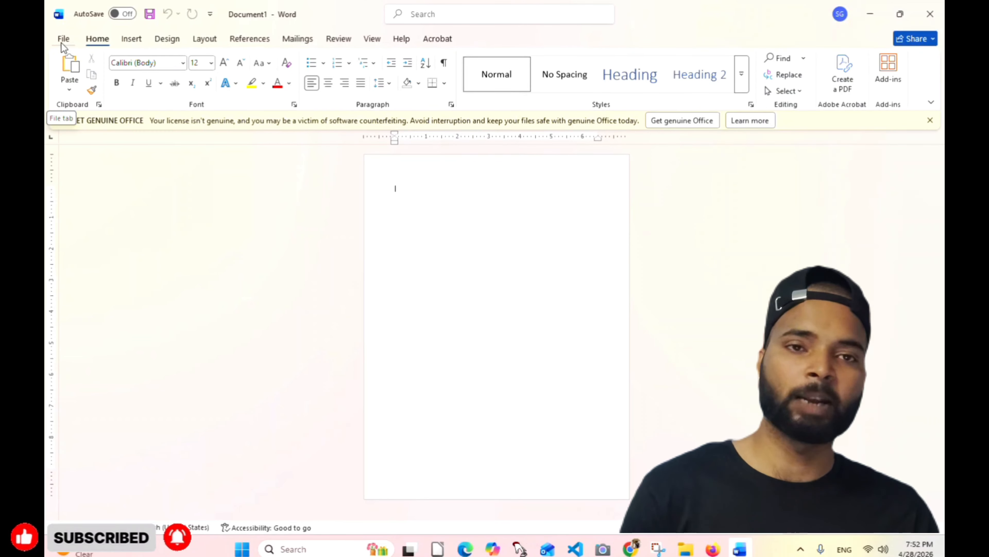
- Save the blank document to the Documents folder on this PC as shivamtechexpress in Word Document format
{"action": "left_click", "coordinate": [63, 40]}
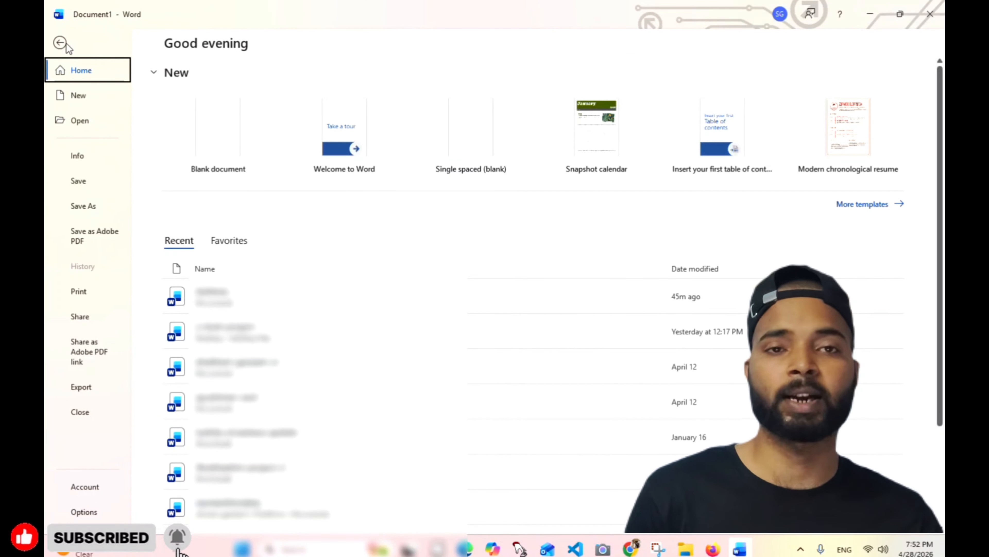
{"action": "left_click", "coordinate": [76, 183]}
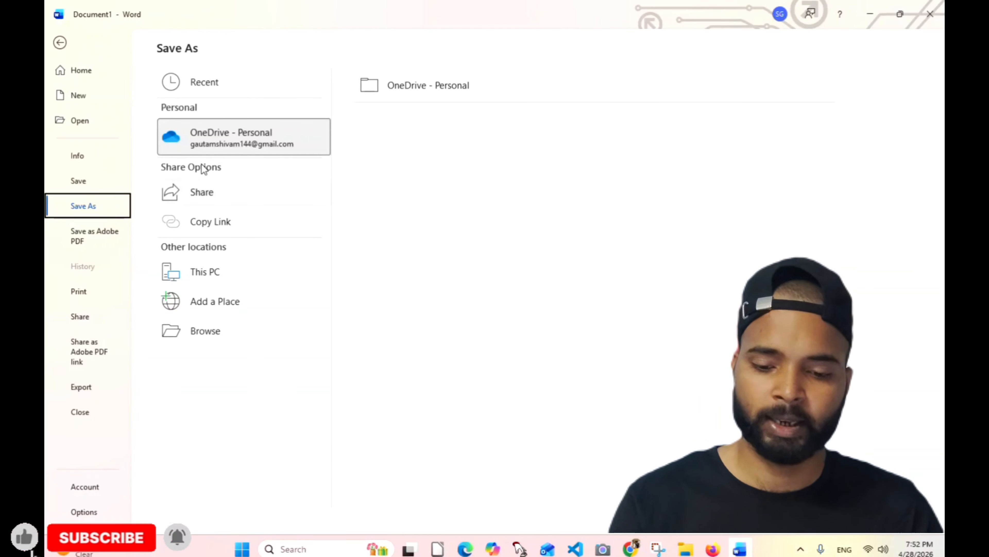
{"action": "left_click", "coordinate": [211, 277]}
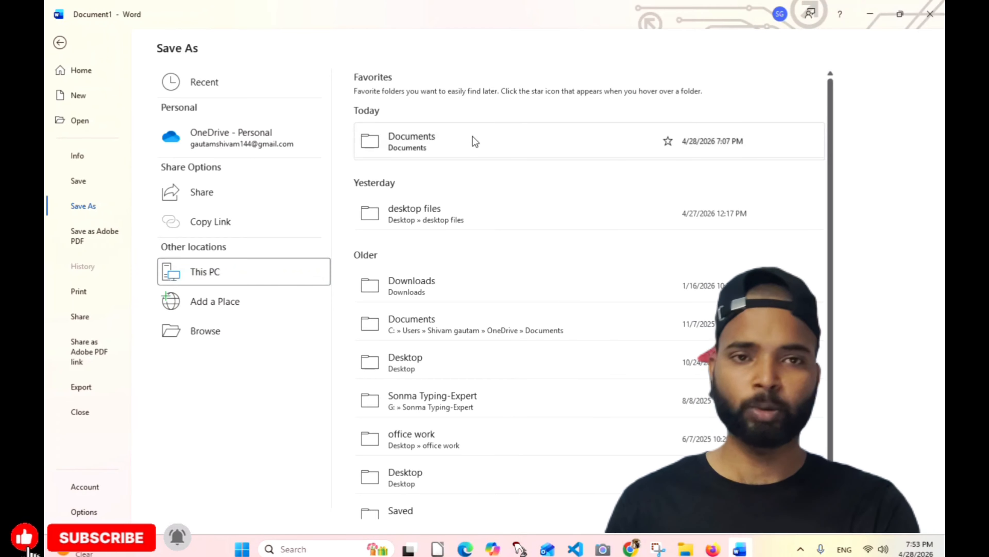
{"action": "left_click", "coordinate": [473, 141]}
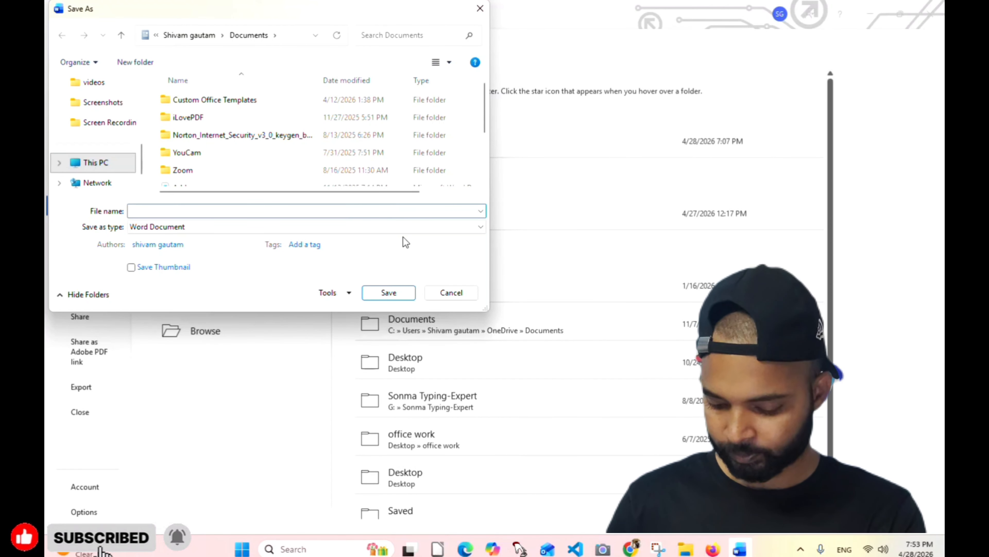
{"action": "type", "text": "shivam"}
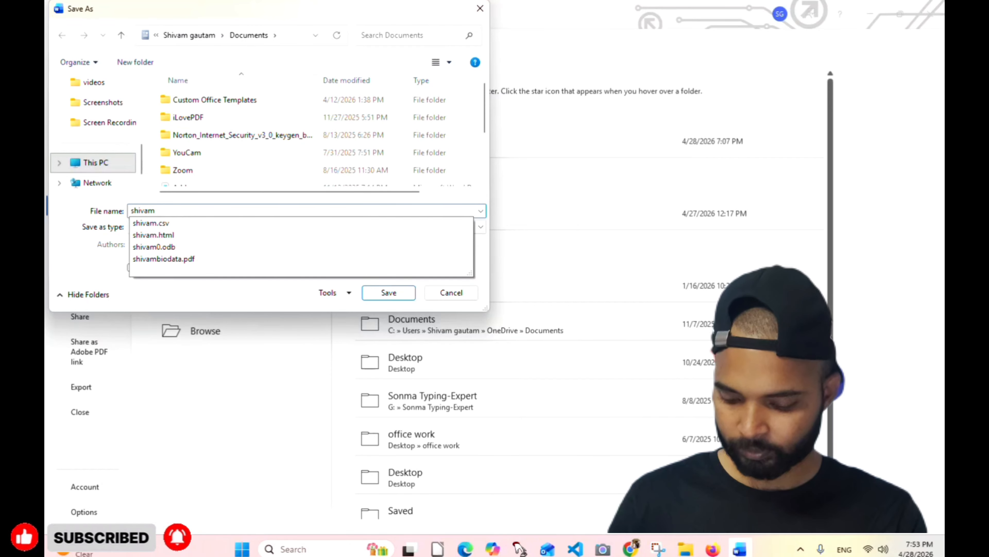
{"action": "type", "text": "tech"}
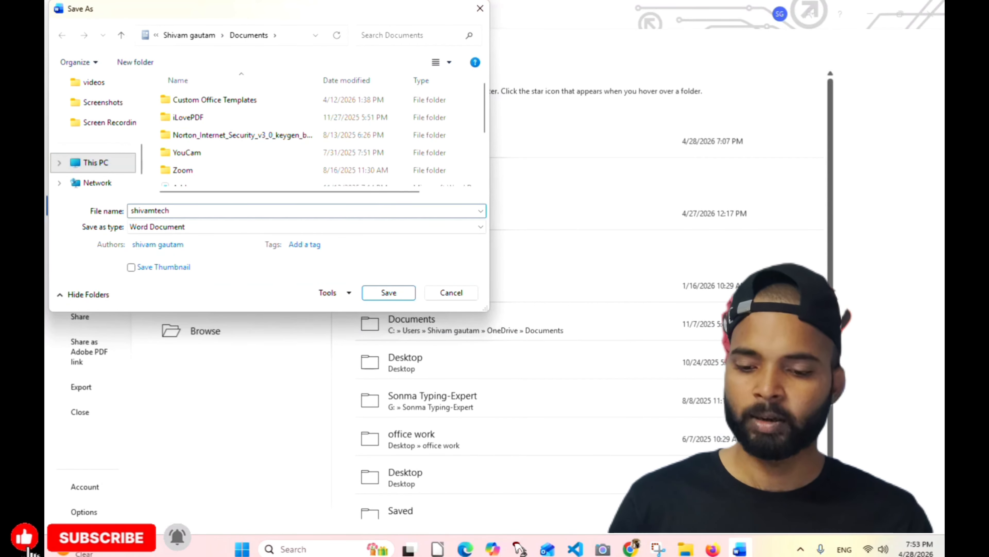
{"action": "type", "text": "expres"}
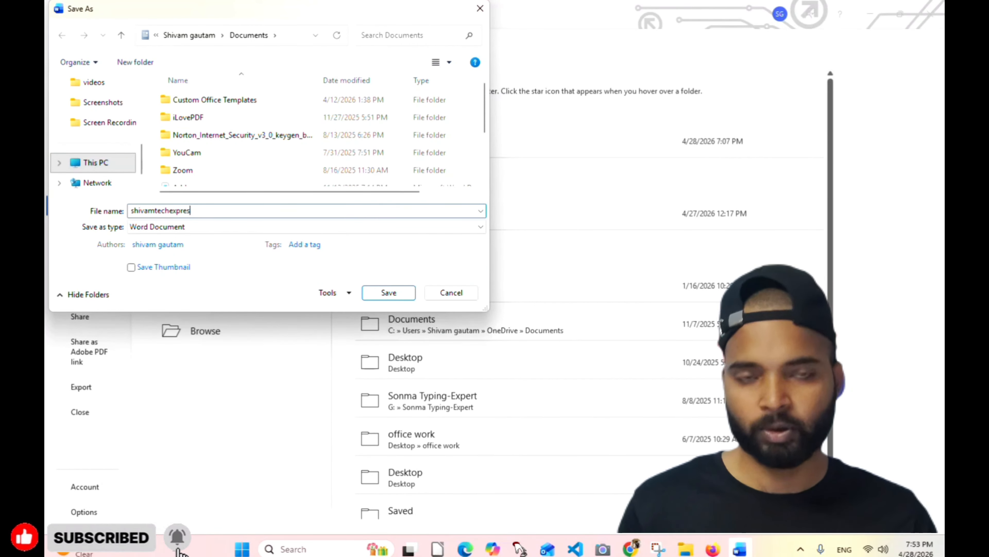
{"action": "type", "text": "s"}
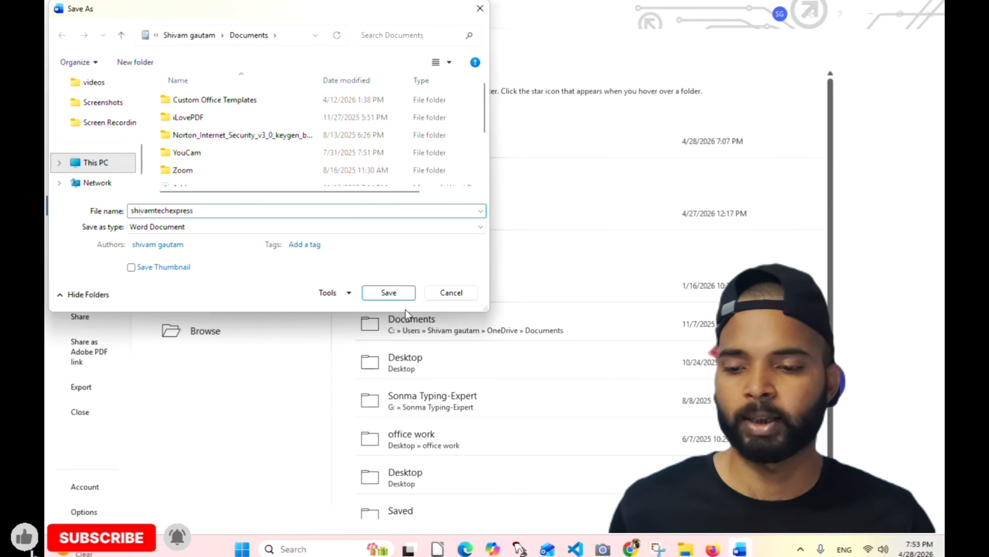
{"action": "left_click", "coordinate": [394, 294]}
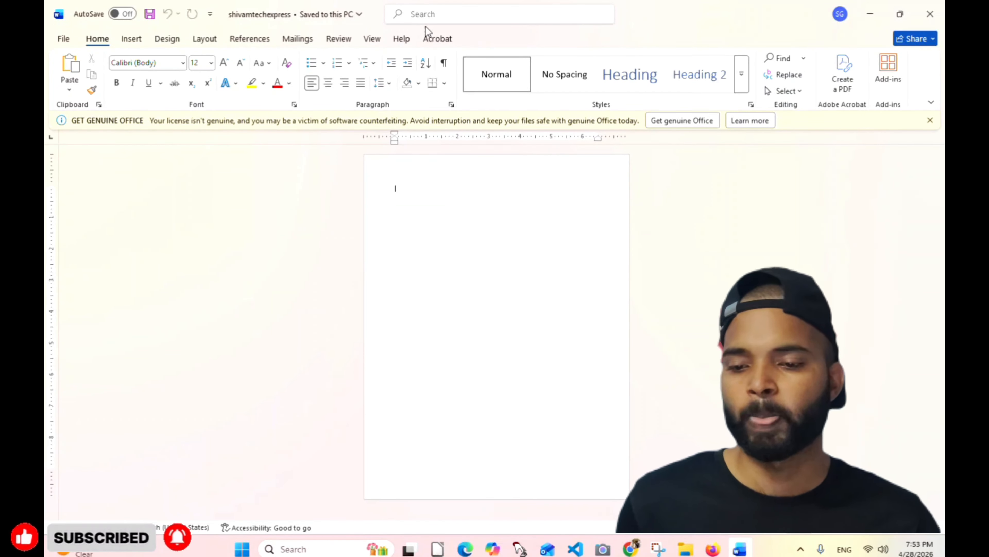
{"action": "left_click", "coordinate": [445, 12]}
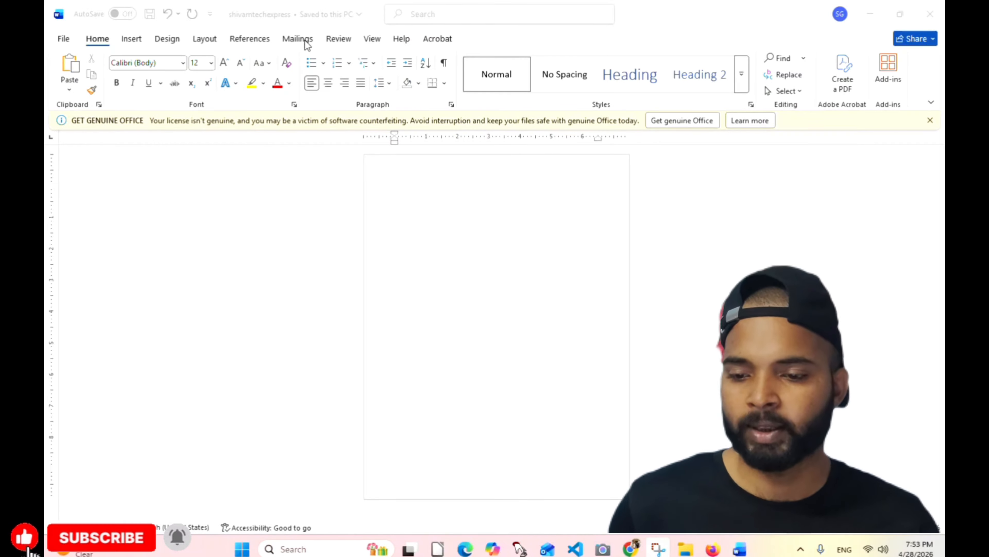
{"action": "left_click", "coordinate": [259, 14]}
{"action": "left_click", "coordinate": [472, 241]}
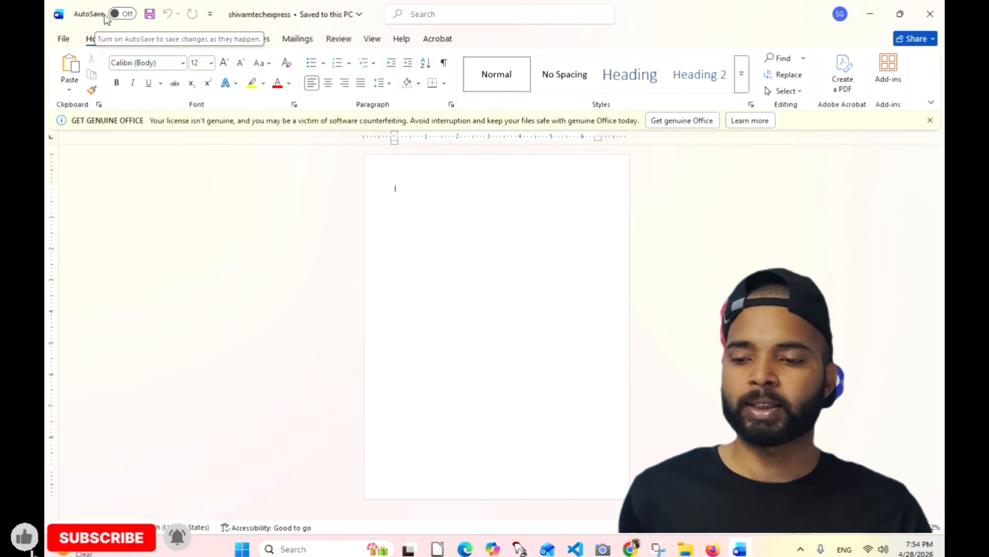
- Try to turn on AutoSave for the document, and close the Office licence notice above the page
{"action": "left_click", "coordinate": [124, 16]}
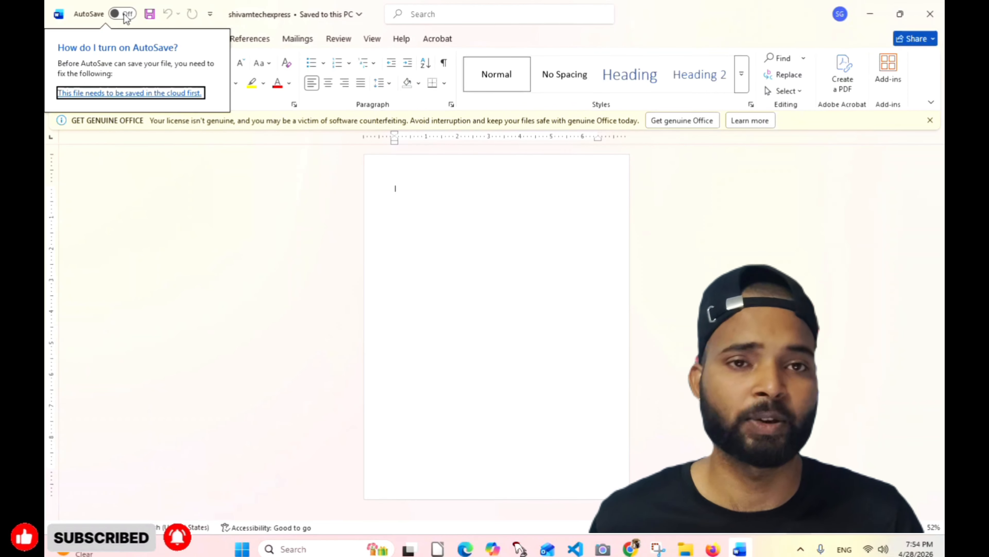
{"action": "left_click", "coordinate": [171, 179]}
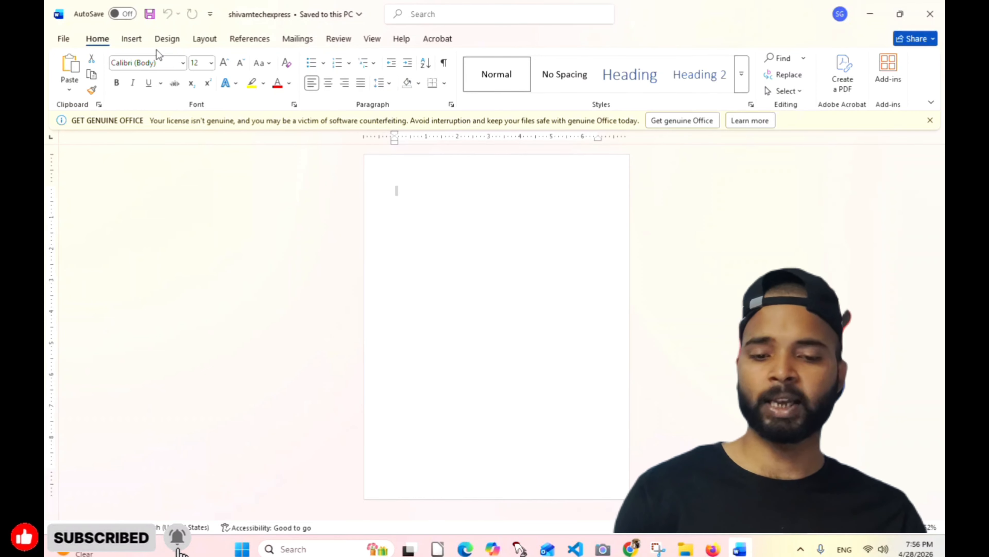
{"action": "left_click", "coordinate": [930, 121]}
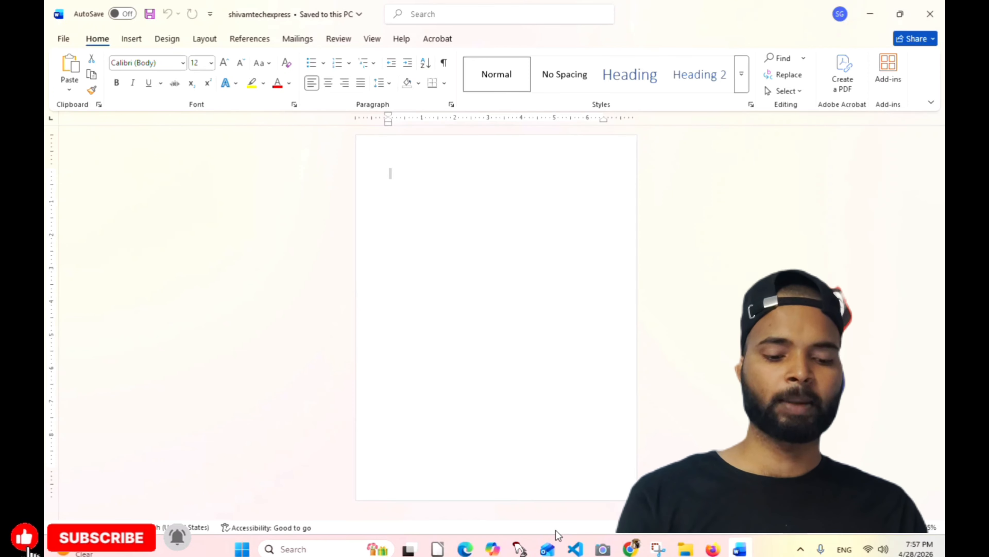
- View the document in Read Mode and in Focus mode, returning to the normal page layout after each
{"action": "left_click", "coordinate": [766, 526]}
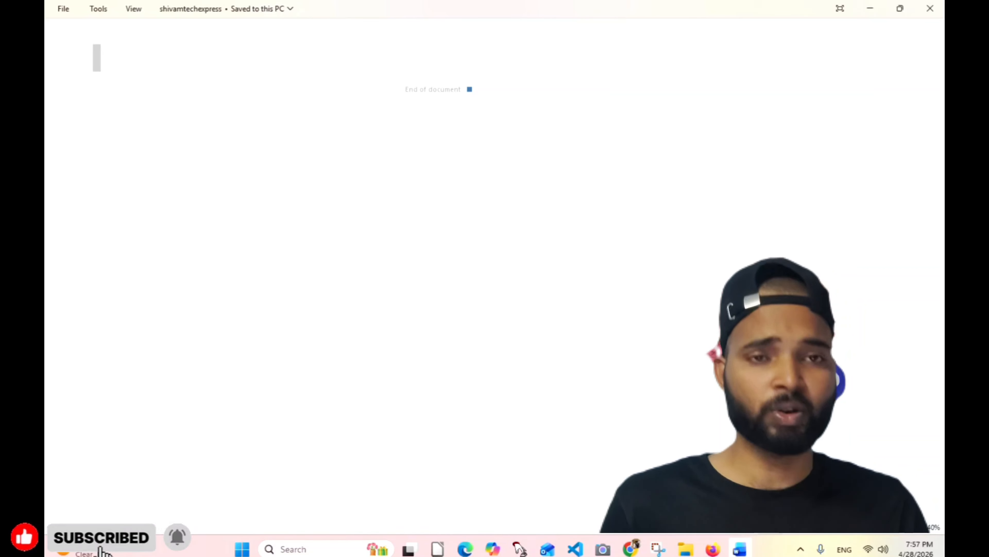
{"action": "key", "text": "Escape"}
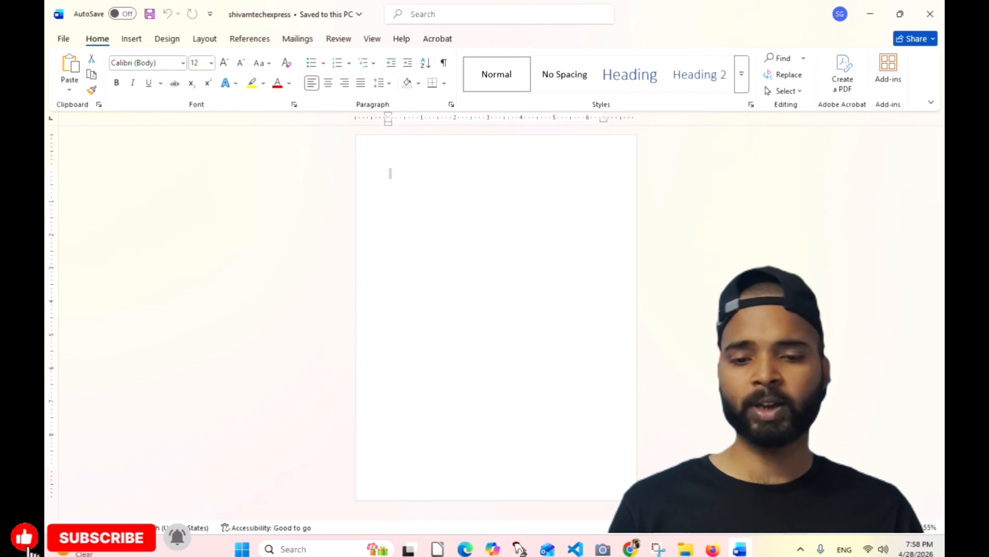
{"action": "left_click", "coordinate": [728, 533]}
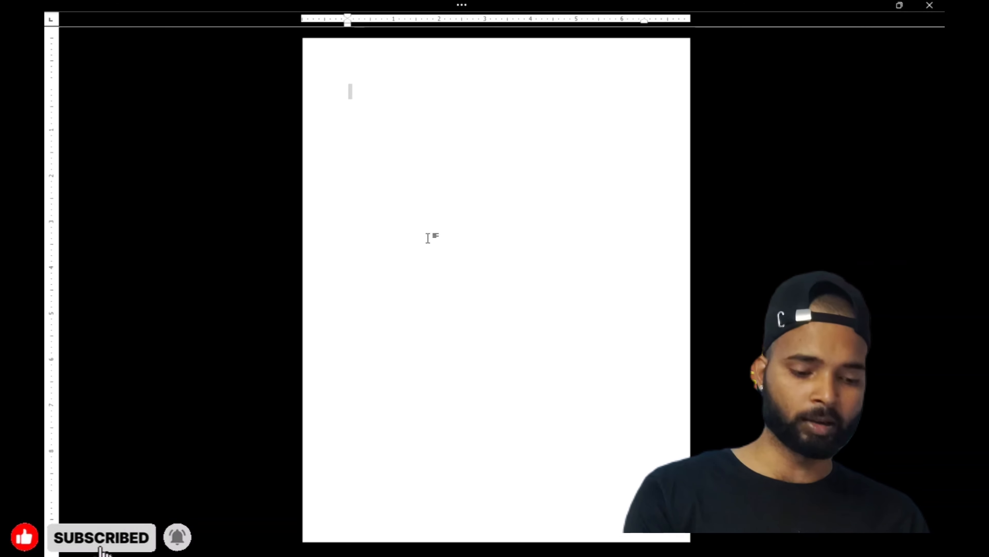
{"action": "key", "text": "Escape"}
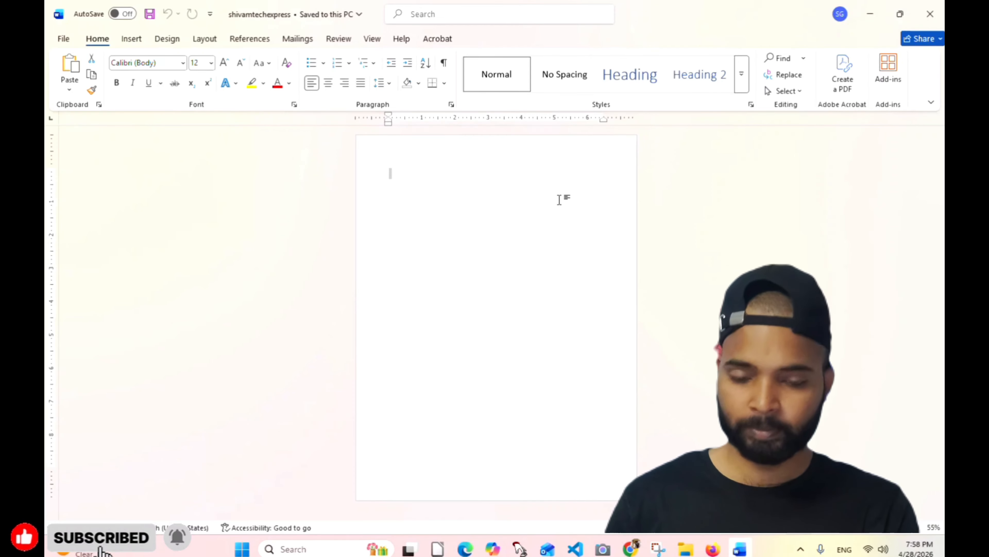
- Fill the blank page with sample paragraphs using the =rand() command
{"action": "type", "text": "=ra"}
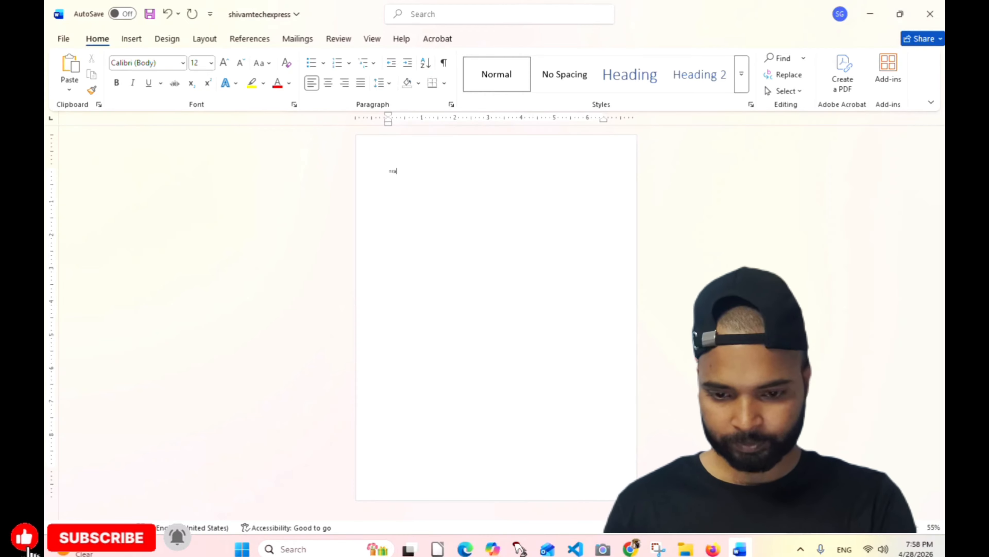
{"action": "type", "text": "nd"}
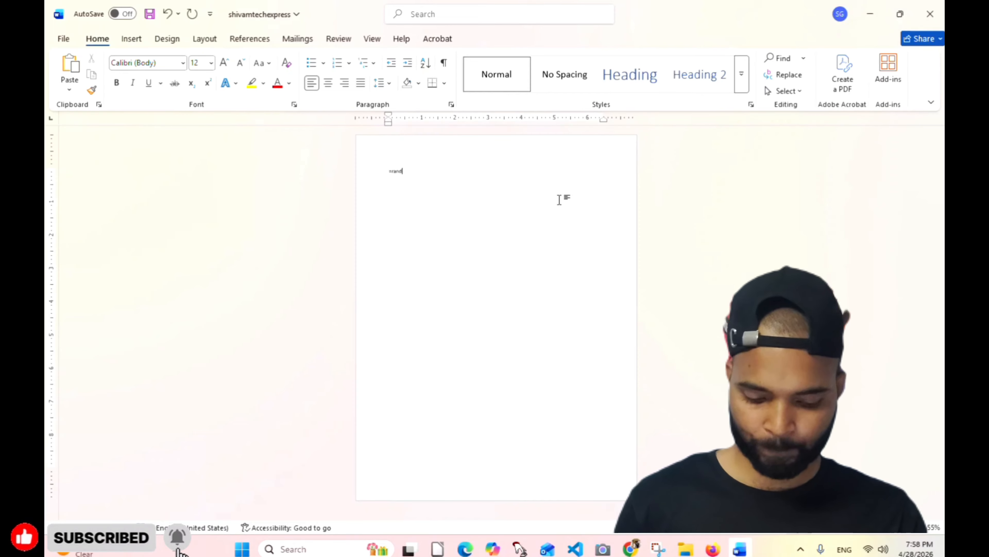
{"action": "type", "text": "("}
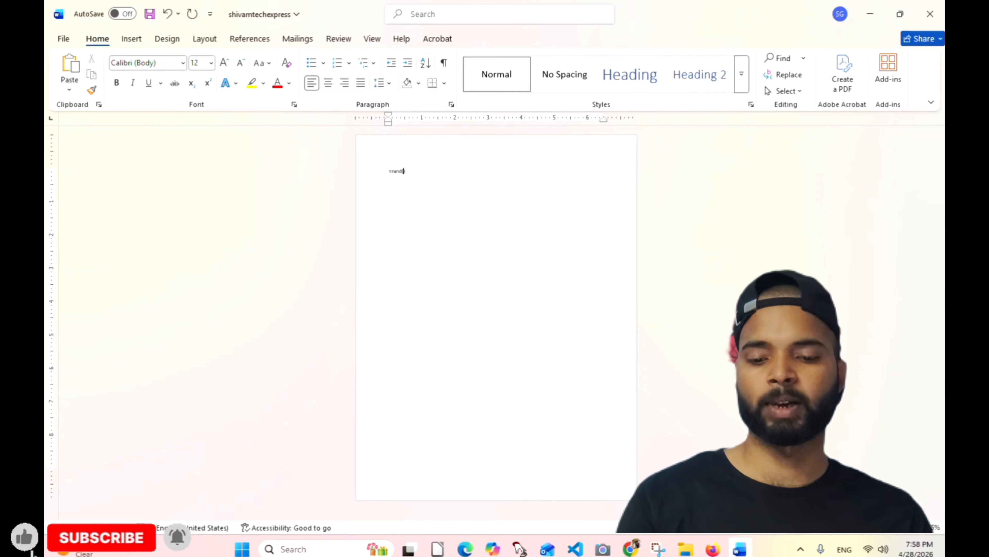
{"action": "type", "text": ")"}
{"action": "key", "text": "Return"}
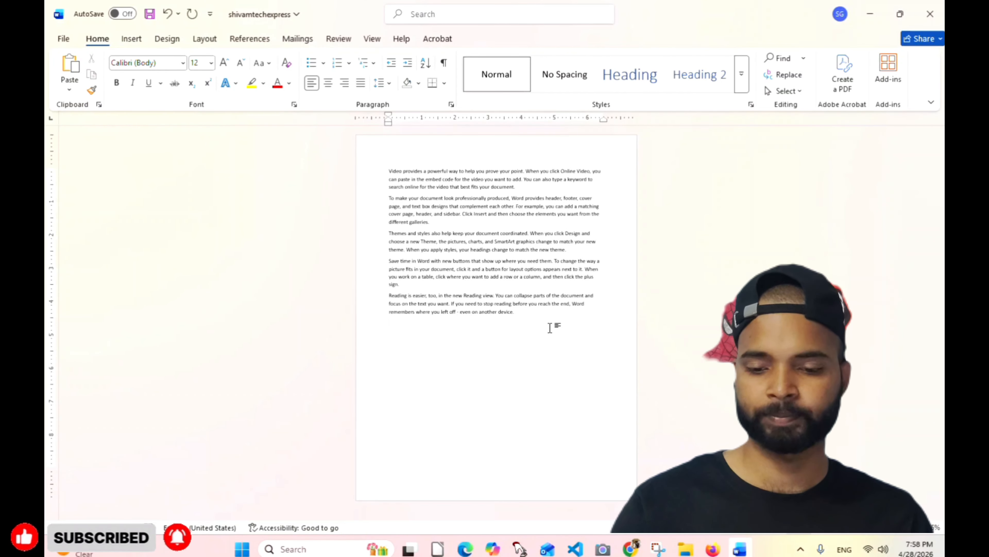
- Increase the font size of all the sample paragraphs to 18 and clear the selection
{"action": "left_click_drag", "start_coordinate": [521, 317], "coordinate": [384, 172]}
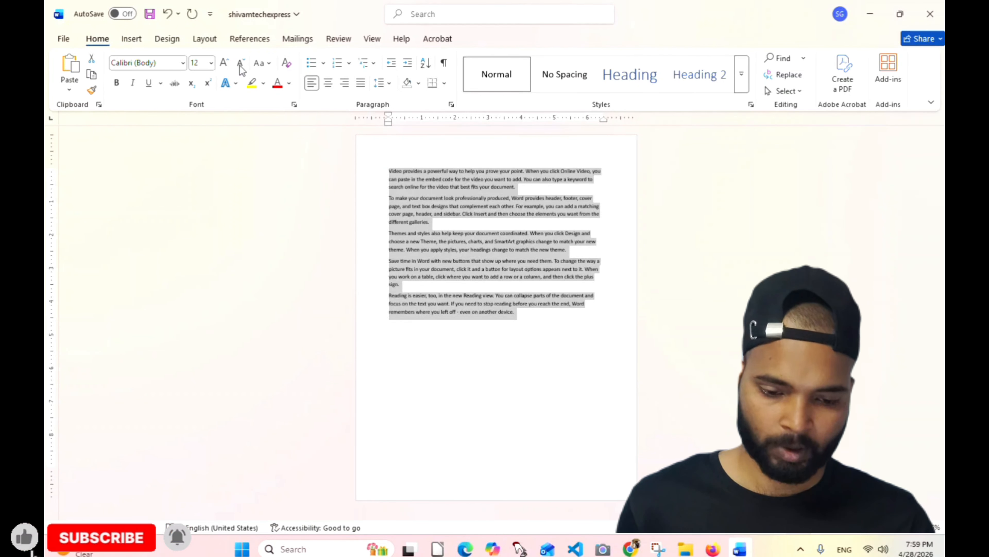
{"action": "left_click", "coordinate": [225, 64]}
{"action": "left_click", "coordinate": [226, 64]}
{"action": "left_click", "coordinate": [225, 64]}
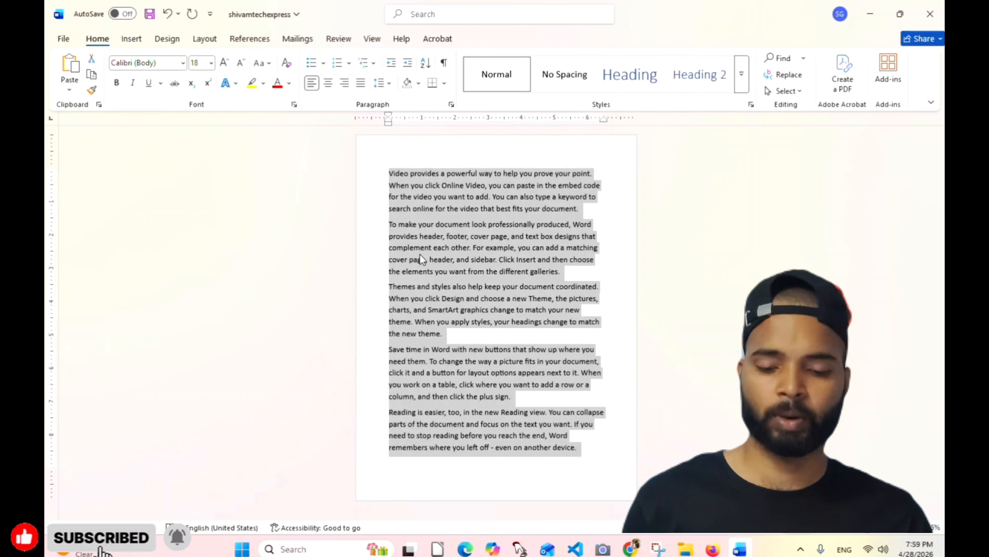
{"action": "left_click", "coordinate": [584, 333]}
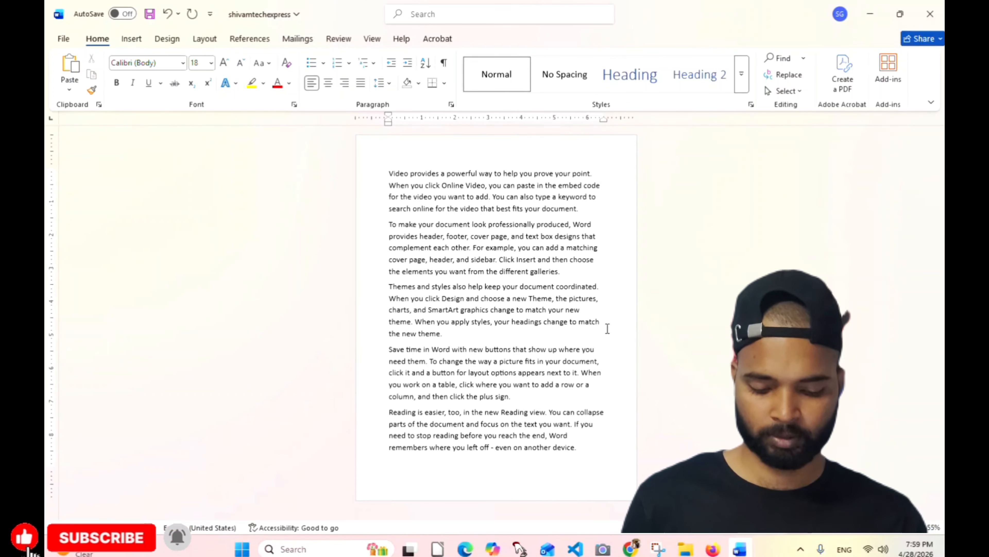
- Generate a second set of sample paragraphs after the last one with =rand()
{"action": "left_click", "coordinate": [583, 451]}
{"action": "key", "text": "Return"}
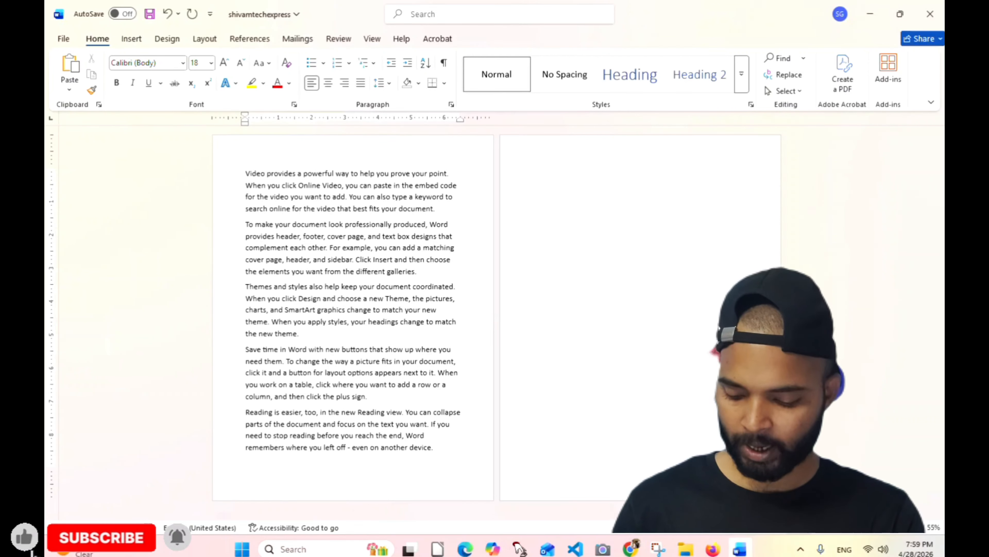
{"action": "type", "text": "="}
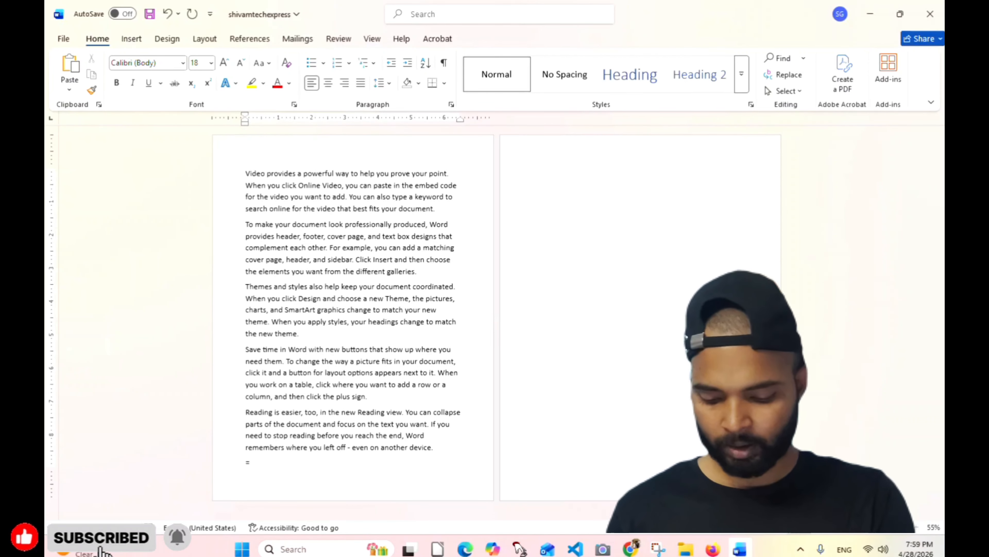
{"action": "type", "text": "rand"}
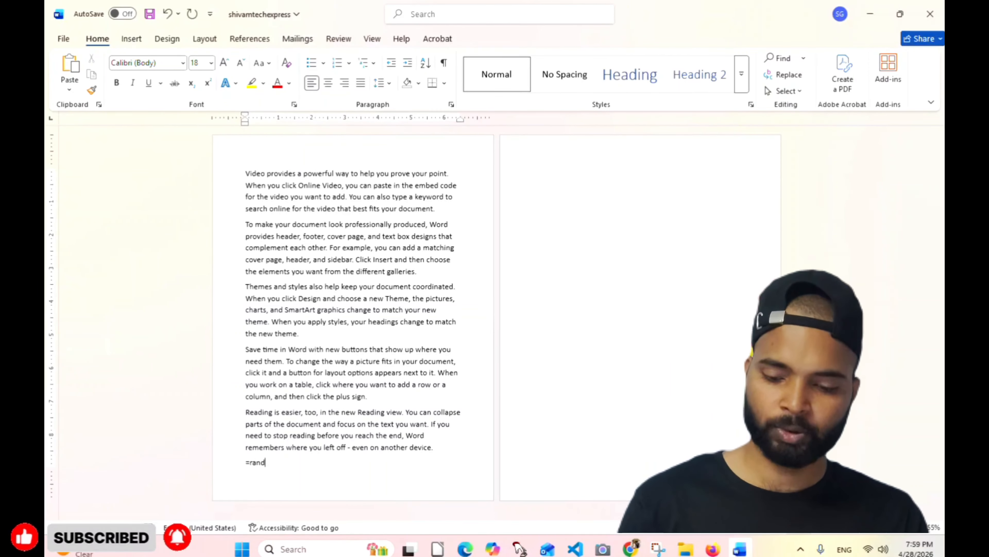
{"action": "type", "text": "("}
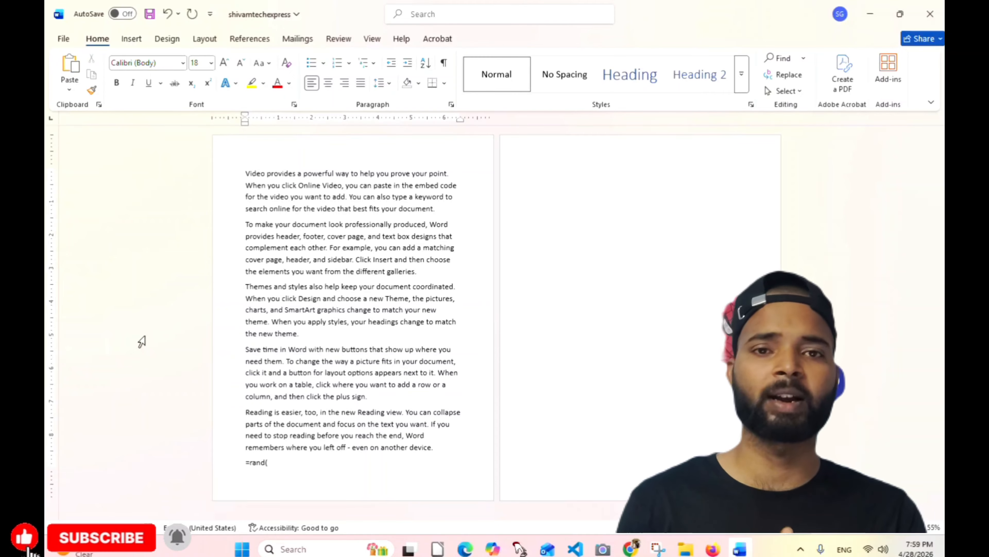
{"action": "type", "text": ")"}
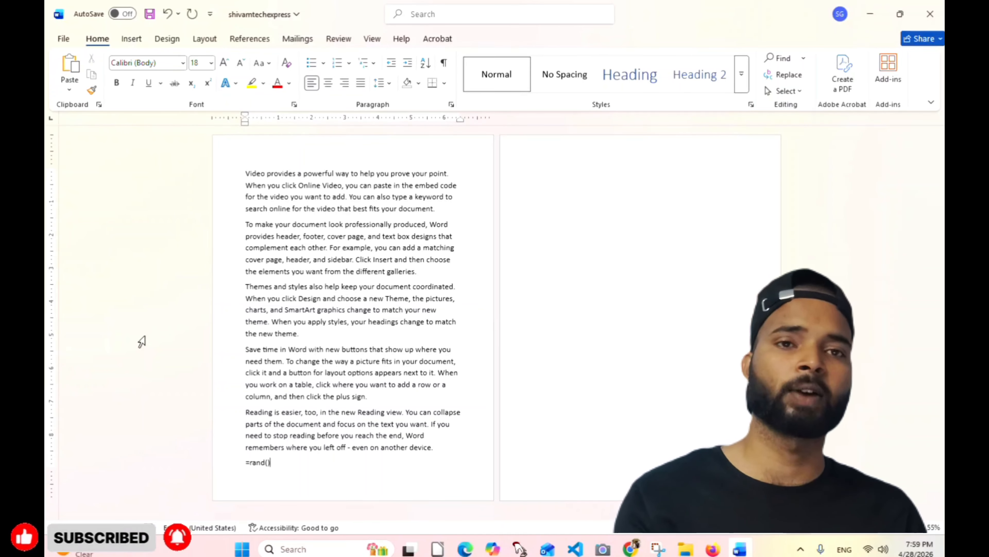
{"action": "key", "text": "Return"}
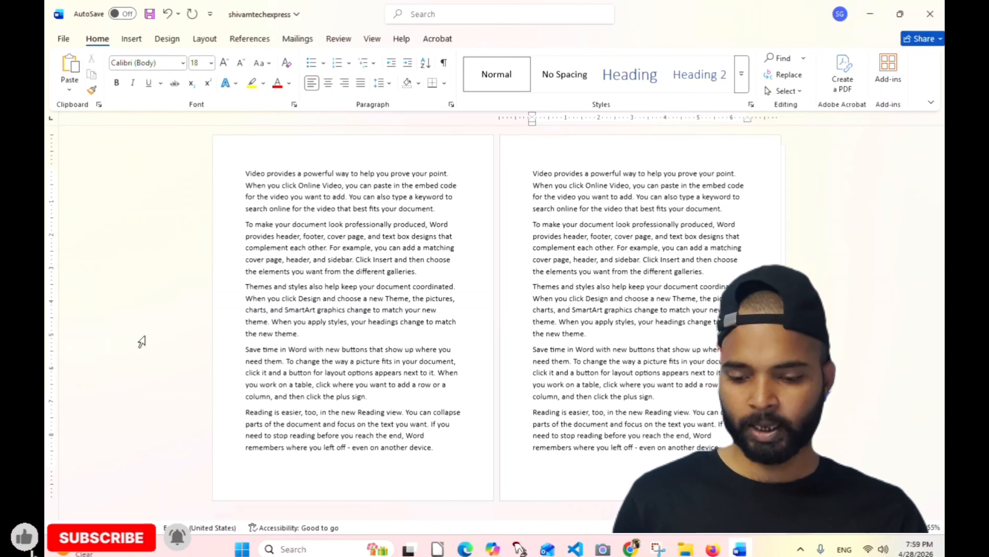
- Undo the second set of sample paragraphs and remove the blank second page
{"action": "key", "text": "ctrl+z"}
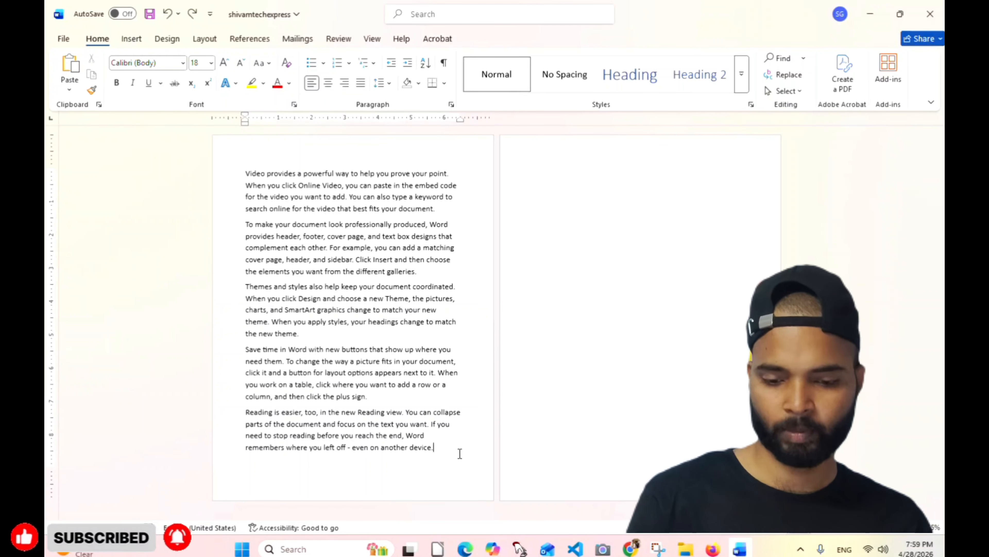
{"action": "left_click", "coordinate": [570, 239]}
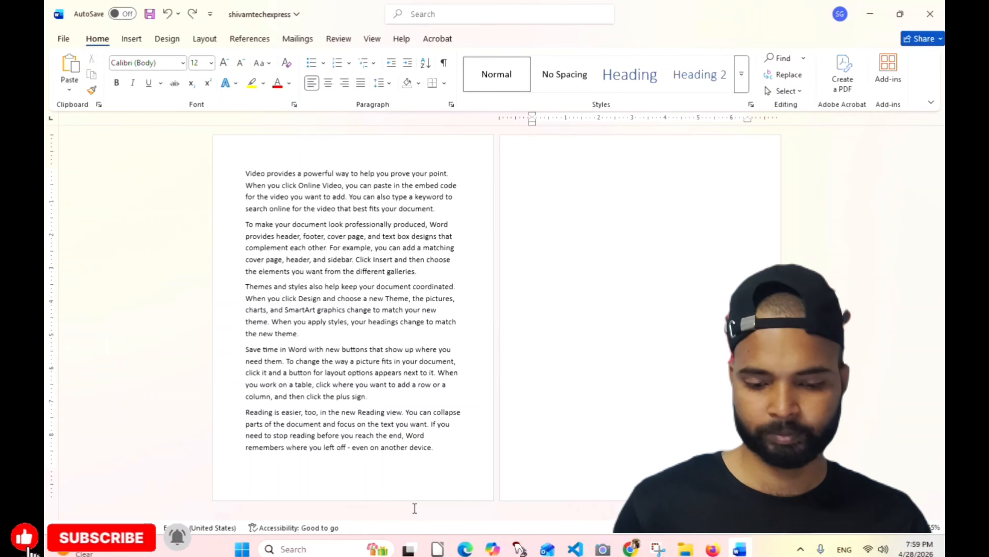
{"action": "key", "text": "BackSpace"}
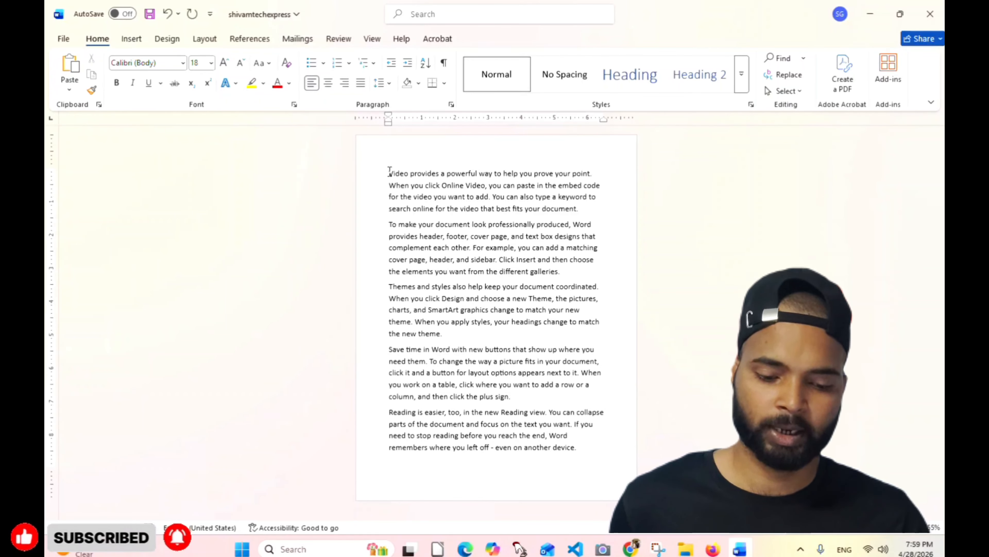
- Select all five sample paragraphs, clear the selection and select them again
{"action": "left_click_drag", "start_coordinate": [389, 173], "coordinate": [571, 439]}
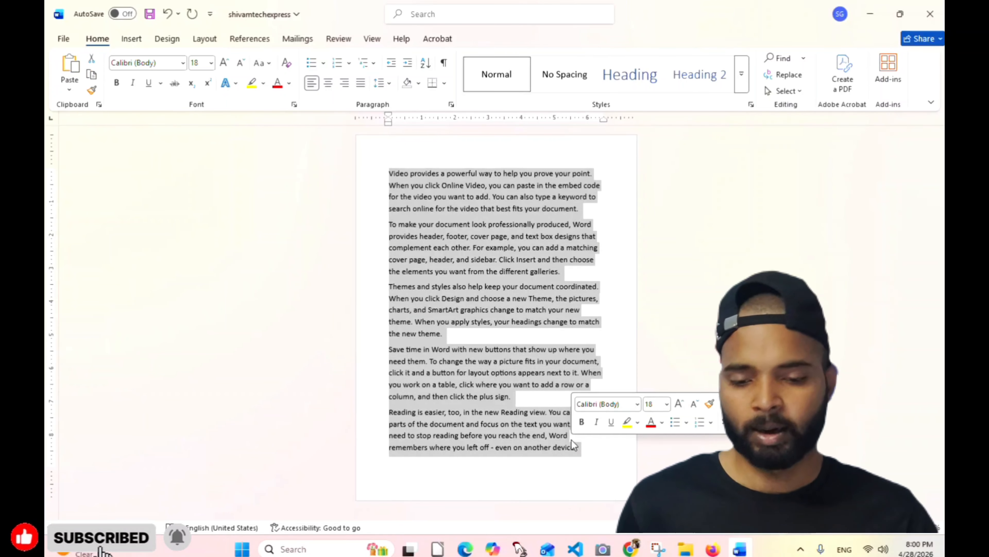
{"action": "left_click", "coordinate": [609, 312]}
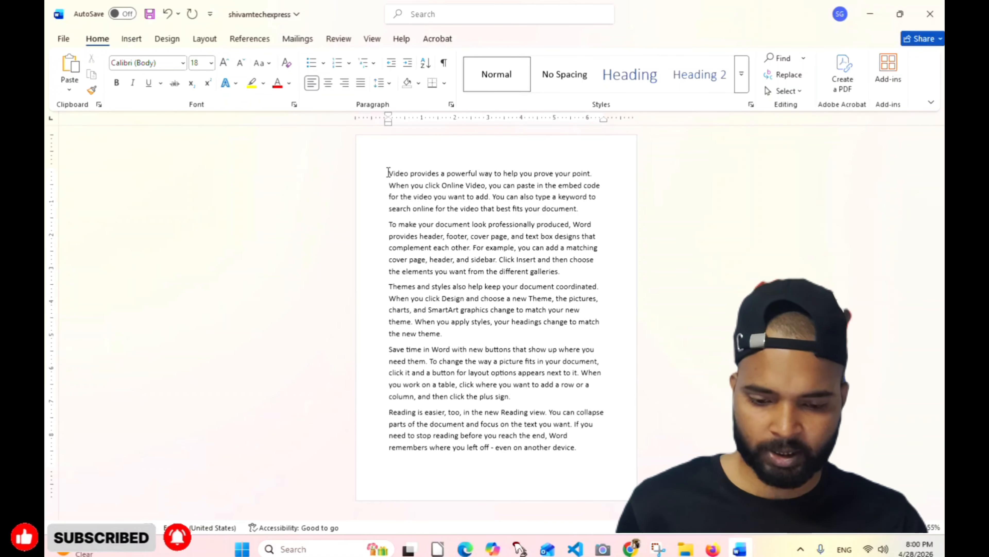
{"action": "left_click_drag", "start_coordinate": [388, 172], "coordinate": [580, 451]}
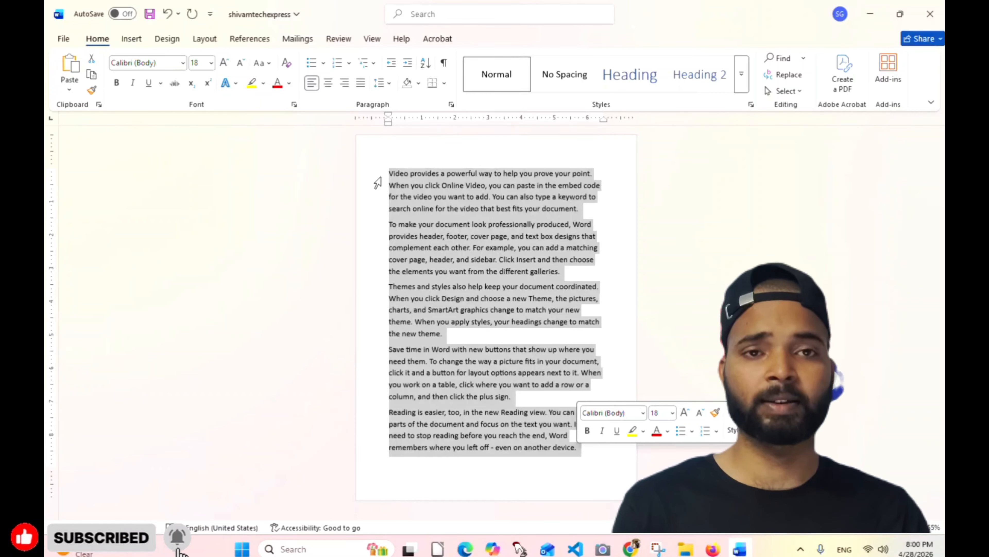
- Place the cursor before the first word "Video" and extend the selection character by character to the end of the first line
{"action": "left_click", "coordinate": [392, 173]}
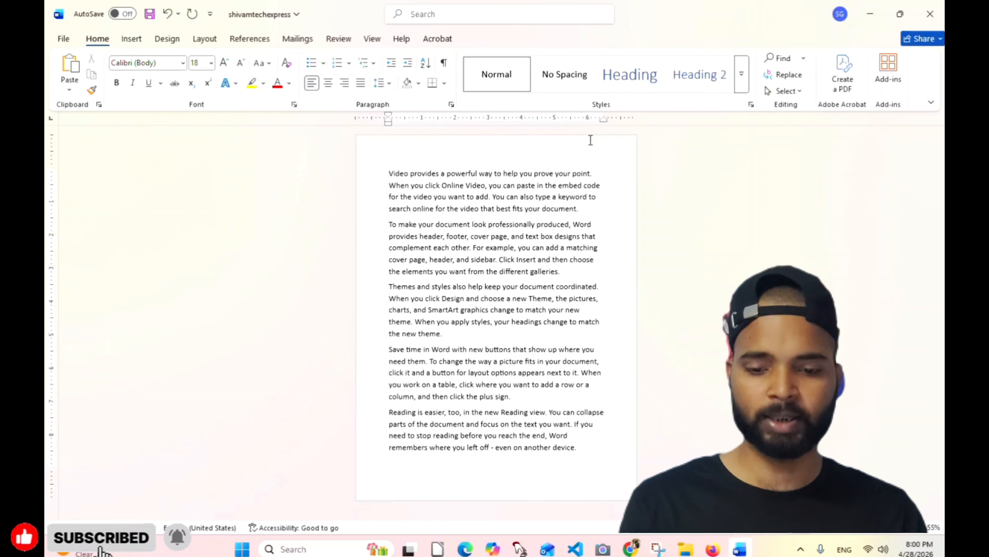
{"action": "key", "text": "shift+Right"}
{"action": "key", "text": "shift+Right"}
{"action": "key", "text": "shift+Right"}
{"action": "key", "text": "shift+Right"}
{"action": "key", "text": "shift+Right"}
{"action": "key", "text": "shift+Right"}
{"action": "key", "text": "shift+Right"}
{"action": "key", "text": "shift+Right"}
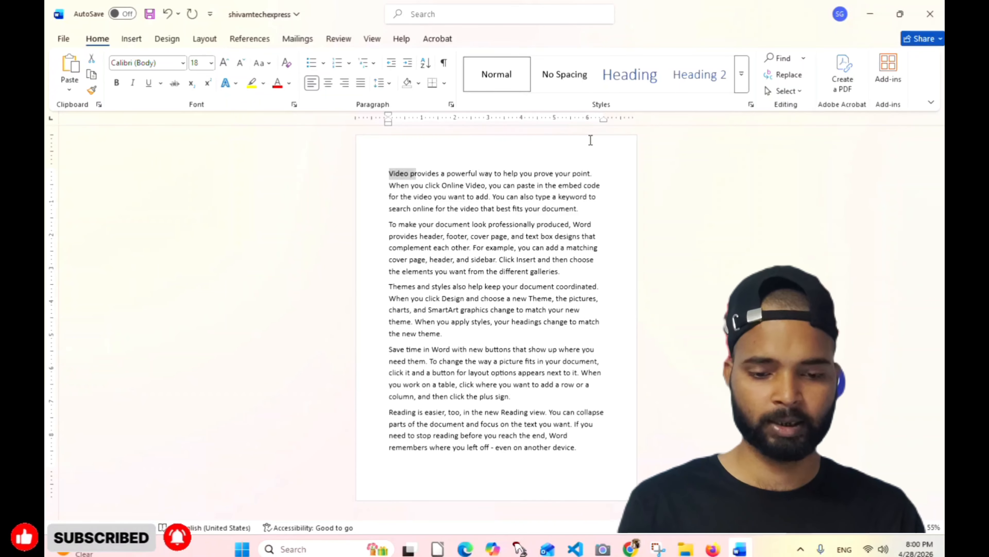
{"action": "key", "text": "shift+Right"}
{"action": "key", "text": "shift+Right"}
{"action": "key", "text": "shift+Right"}
{"action": "key", "text": "shift+Right"}
{"action": "key", "text": "shift+Right"}
{"action": "key", "text": "shift+Right"}
{"action": "key", "text": "shift+Right"}
{"action": "key", "text": "shift+Right"}
{"action": "key", "text": "shift+Right"}
{"action": "key", "text": "shift+Right"}
{"action": "key", "text": "shift+Right"}
{"action": "key", "text": "shift+Right"}
{"action": "key", "text": "shift+Right"}
{"action": "key", "text": "shift+Right"}
{"action": "key", "text": "shift+Right"}
{"action": "key", "text": "shift+Right"}
{"action": "key", "text": "shift+Right"}
{"action": "key", "text": "shift+Right"}
{"action": "key", "text": "shift+Right"}
{"action": "key", "text": "shift+Right"}
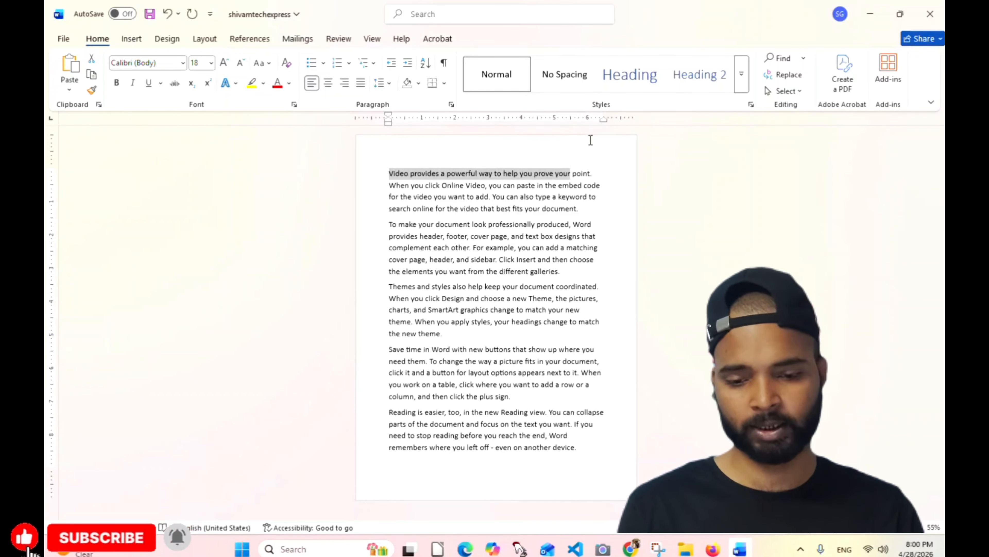
{"action": "key", "text": "shift+Right"}
{"action": "key", "text": "shift+Right"}
{"action": "key", "text": "shift+Right"}
{"action": "key", "text": "shift+Right"}
{"action": "key", "text": "shift+Right"}
- Extend the selection line by line from the first line through the end of the last paragraph
{"action": "key", "text": "shift+Down"}
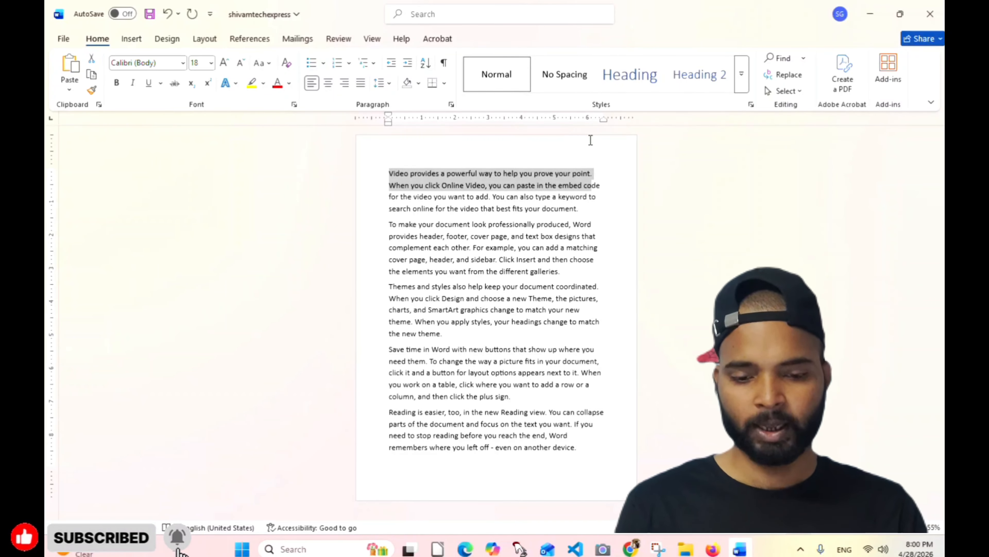
{"action": "key", "text": "shift+Down"}
{"action": "key", "text": "shift+Down"}
{"action": "key", "text": "shift+Down"}
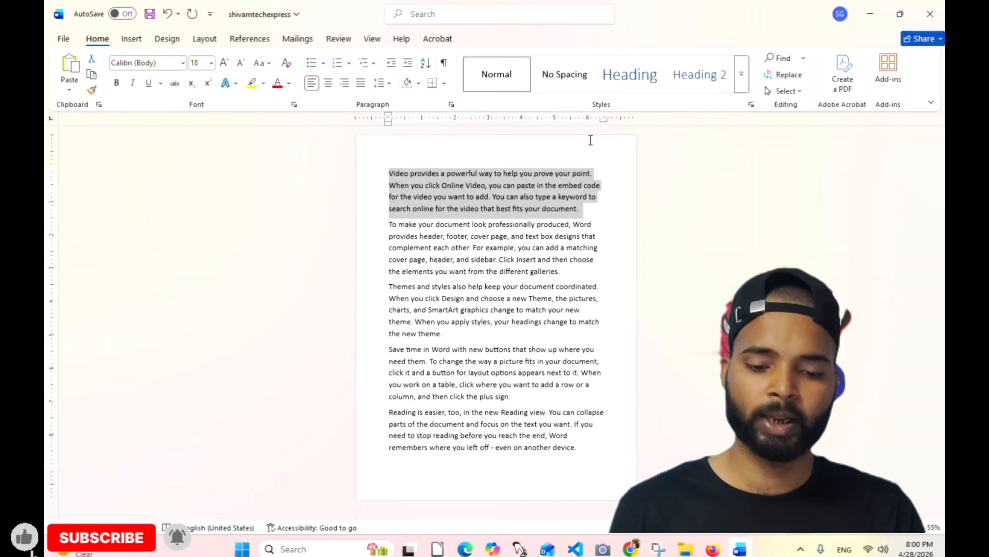
{"action": "key", "text": "shift+Down"}
{"action": "key", "text": "shift+Down"}
{"action": "key", "text": "shift+Down"}
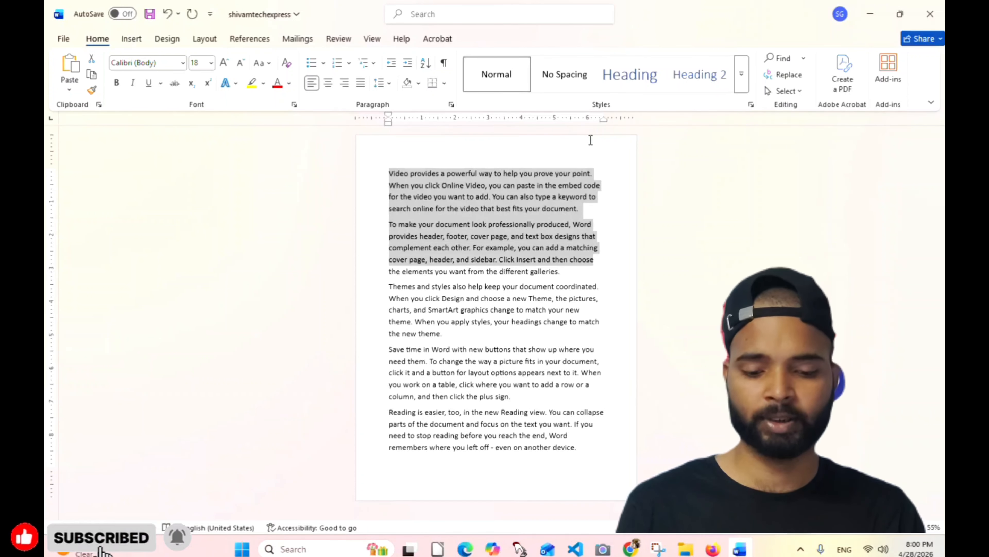
{"action": "key", "text": "shift+Down"}
{"action": "key", "text": "shift+Down"}
{"action": "key", "text": "shift+Down"}
{"action": "key", "text": "shift+Down"}
{"action": "key", "text": "shift+Down"}
{"action": "key", "text": "shift+Down"}
{"action": "key", "text": "shift+Down"}
{"action": "key", "text": "shift+Down"}
{"action": "key", "text": "shift+Down"}
{"action": "key", "text": "shift+Down"}
{"action": "key", "text": "shift+Down"}
{"action": "key", "text": "shift+Down"}
{"action": "key", "text": "shift+Down"}
{"action": "key", "text": "shift+Down"}
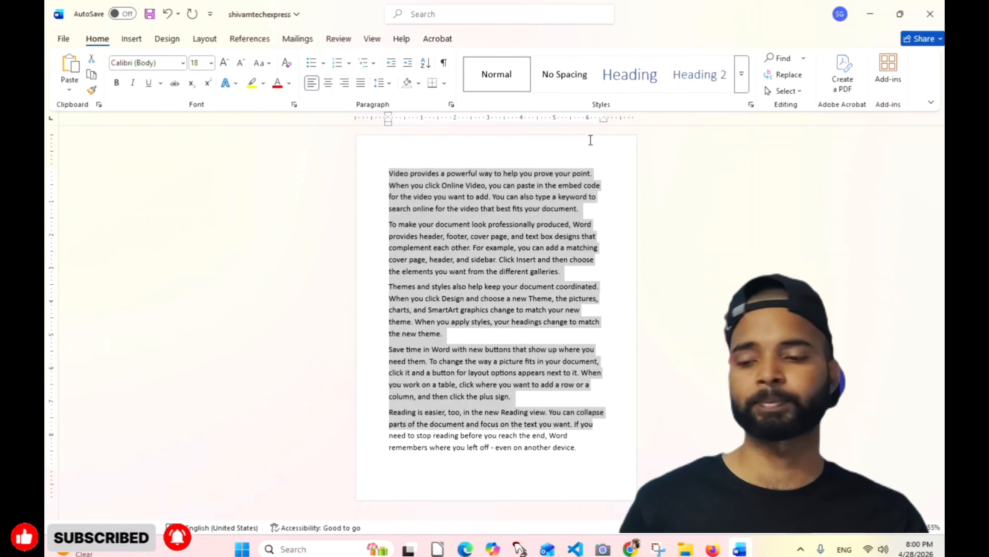
{"action": "key", "text": "shift+Down"}
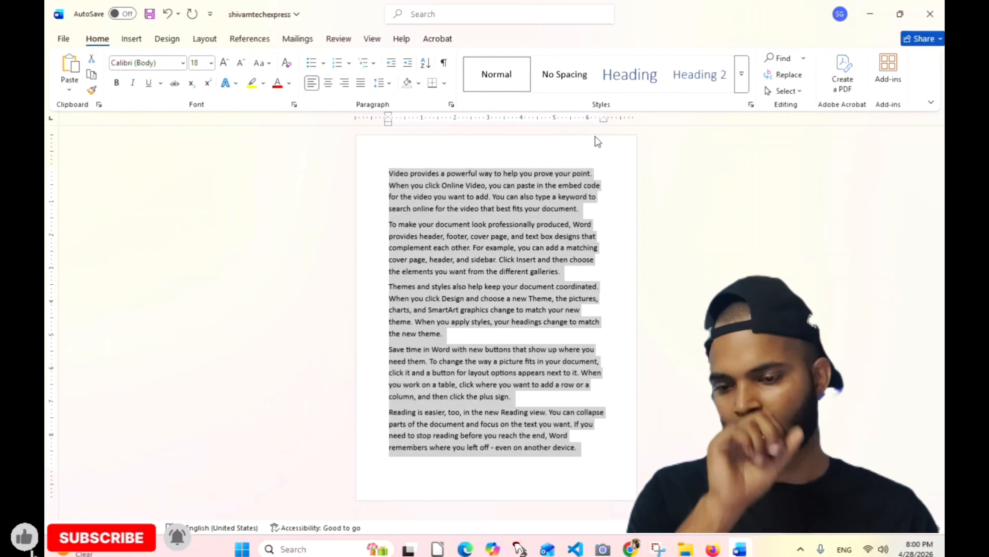
- Apply the Calibri Light font to the selected paragraphs, and switch them back to Calibri (Body)
{"action": "left_click", "coordinate": [184, 63]}
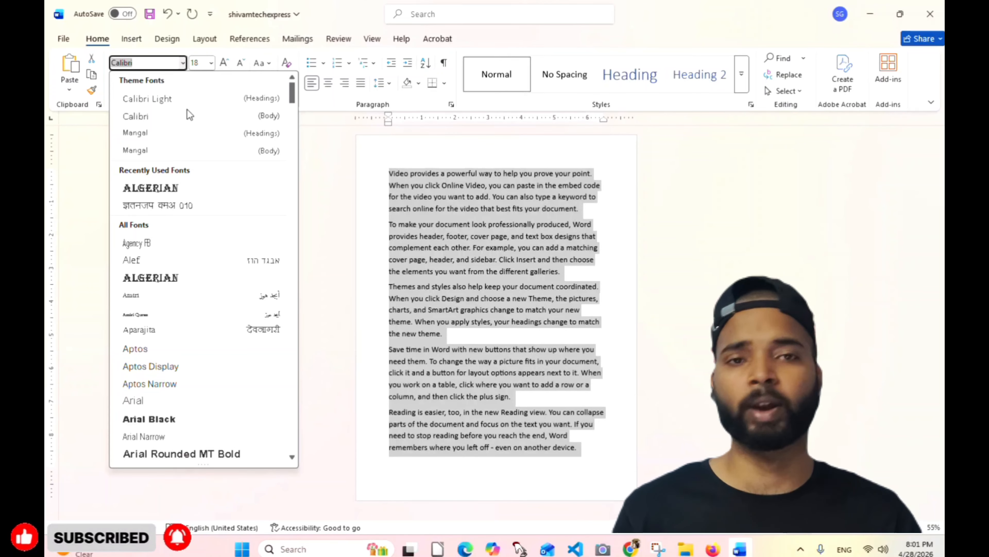
{"action": "left_click", "coordinate": [175, 102]}
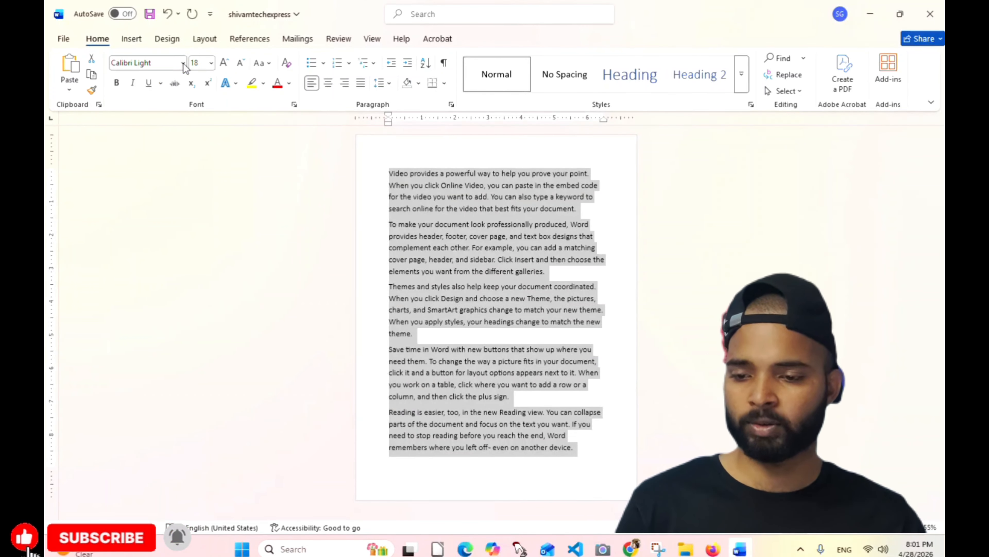
{"action": "left_click", "coordinate": [183, 63]}
{"action": "left_click", "coordinate": [172, 115]}
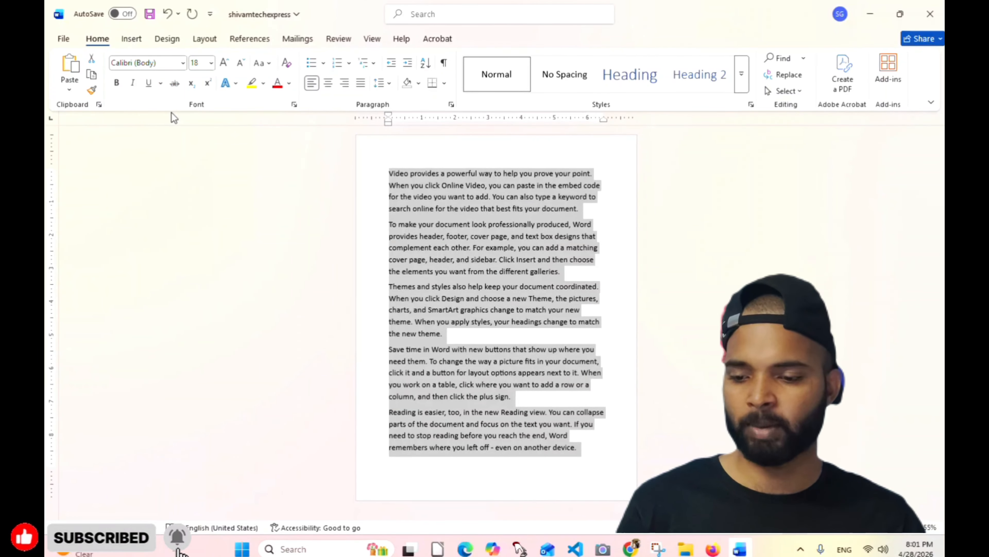
- Try the Algerian, Agency FB and Arial Black fonts on the selected paragraphs
{"action": "left_click", "coordinate": [183, 63]}
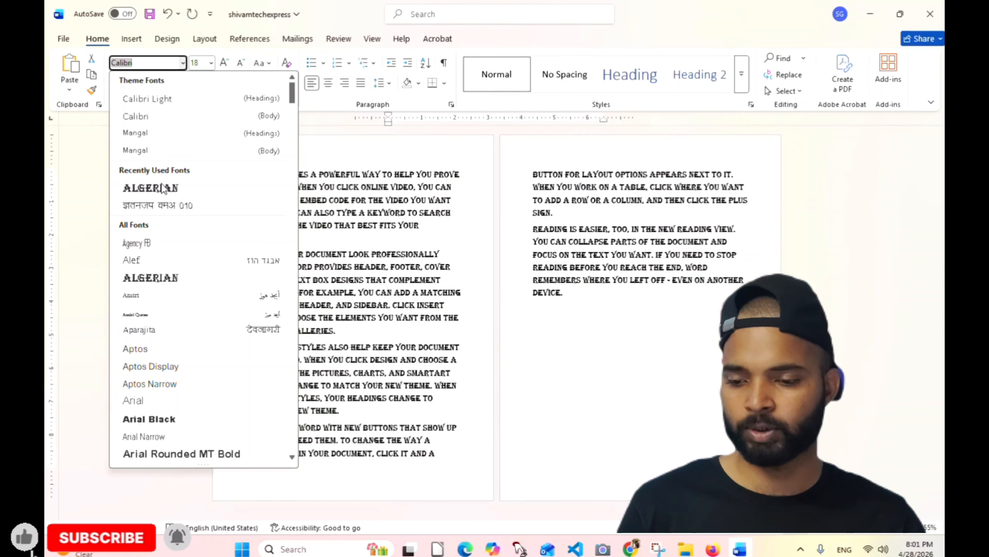
{"action": "left_click", "coordinate": [161, 187]}
{"action": "left_click", "coordinate": [183, 63]}
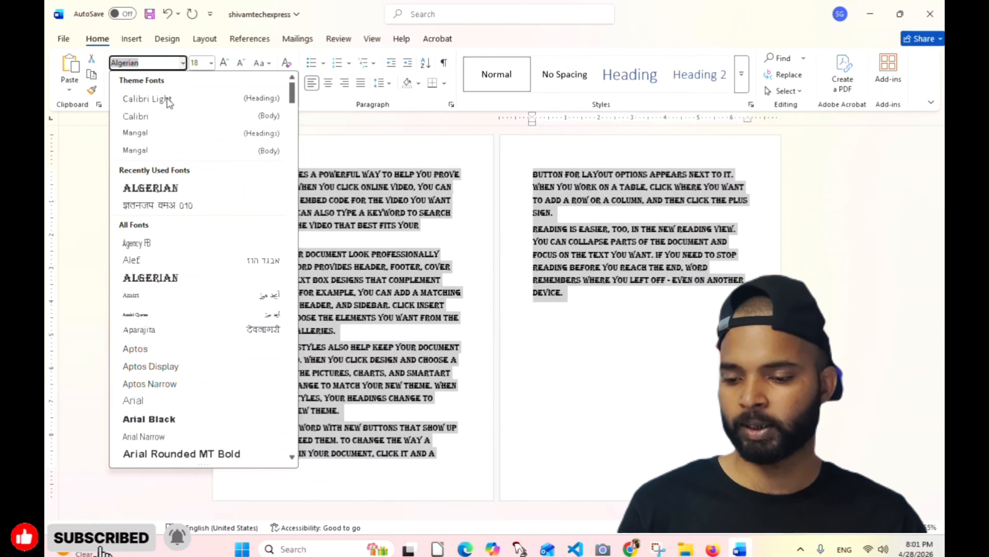
{"action": "left_click", "coordinate": [148, 255]}
{"action": "left_click", "coordinate": [183, 63]}
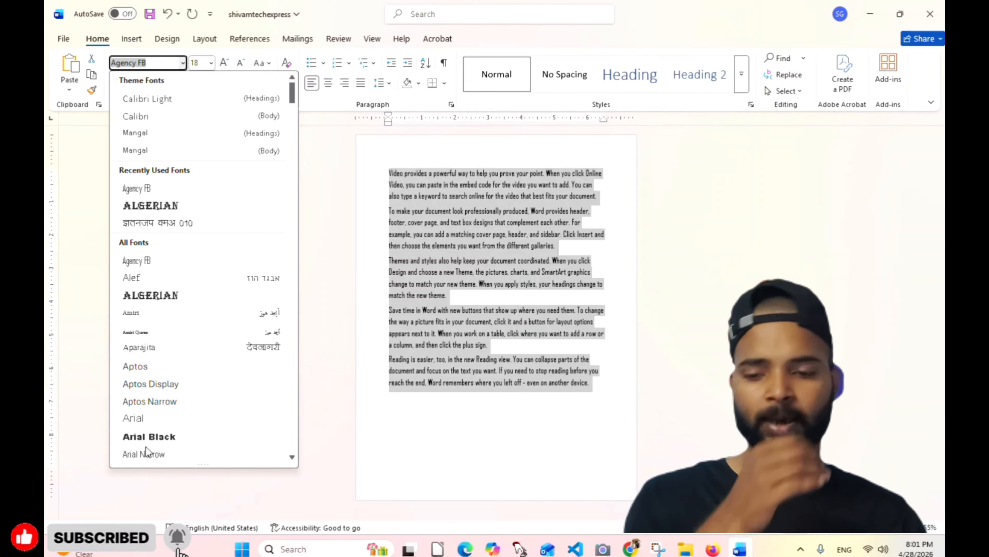
{"action": "left_click", "coordinate": [148, 437]}
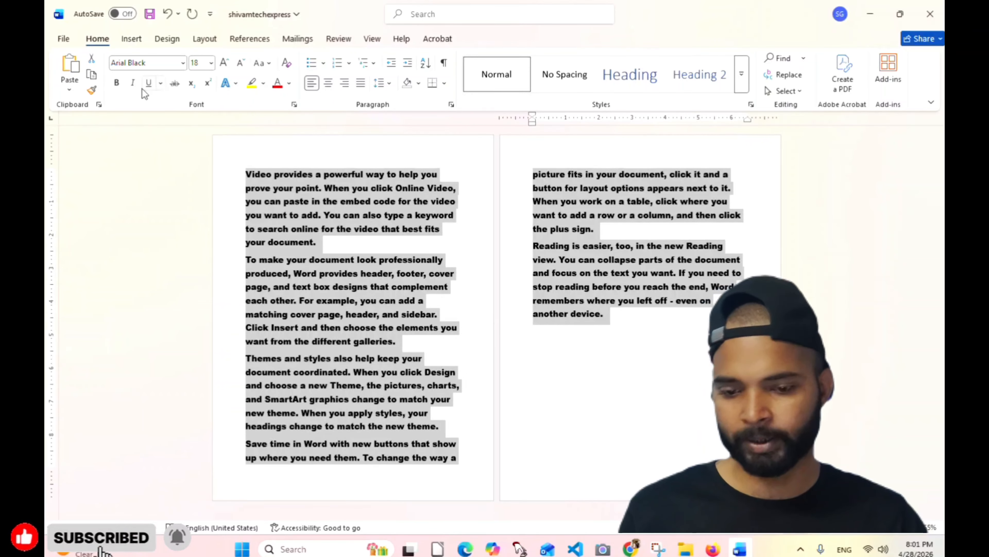
- Set the selected paragraphs to the Calibri Light (Headings) font and keep the font size at 18
{"action": "left_click", "coordinate": [183, 64]}
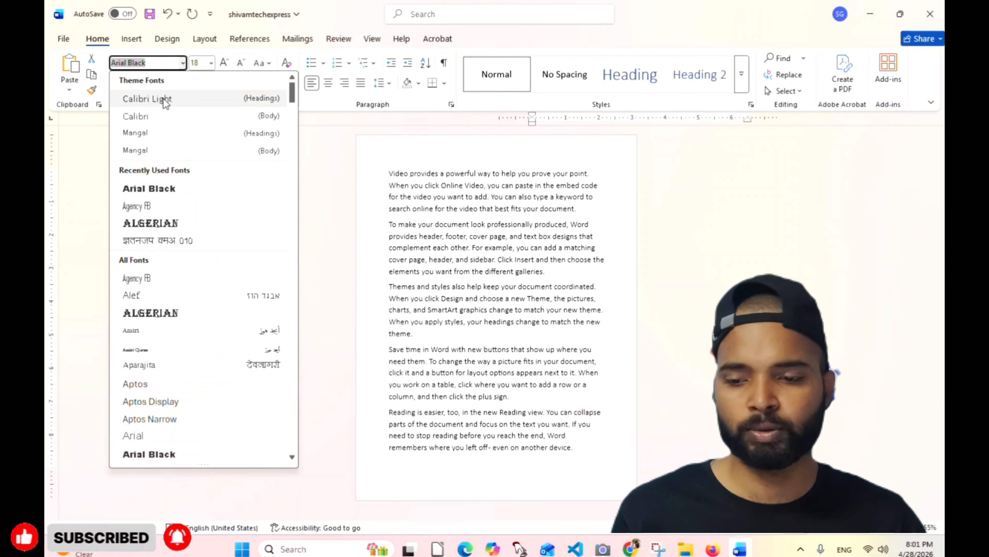
{"action": "left_click", "coordinate": [163, 98]}
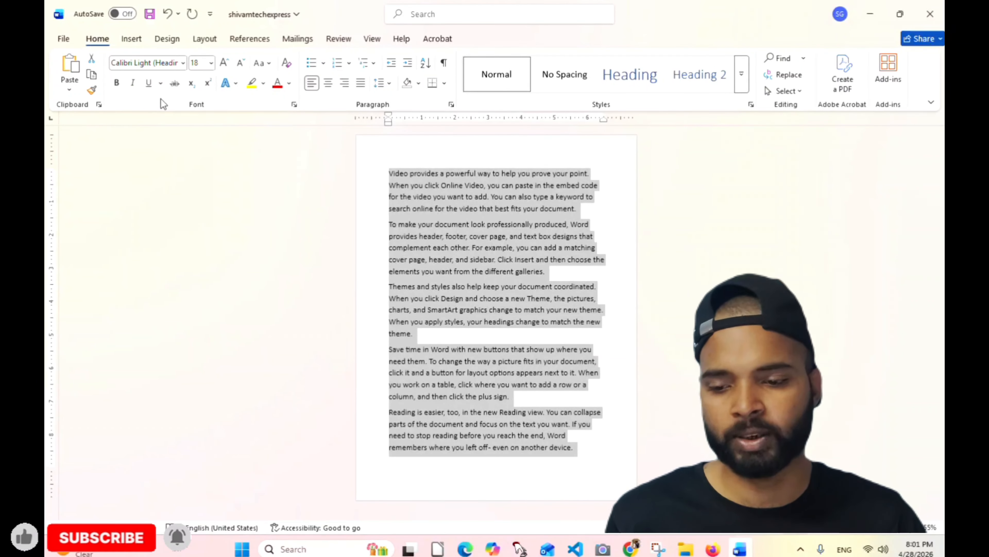
{"action": "left_click", "coordinate": [211, 65]}
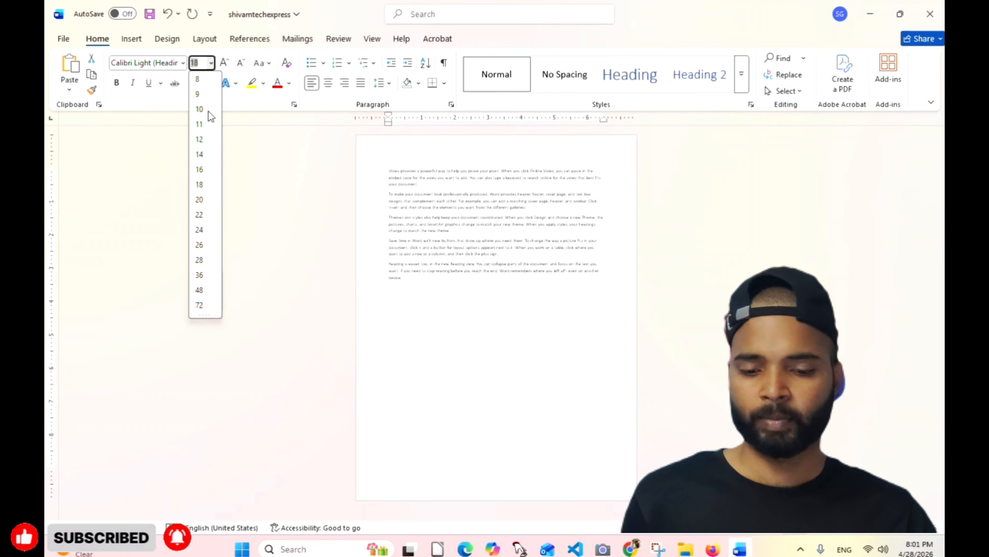
{"action": "left_click", "coordinate": [199, 185]}
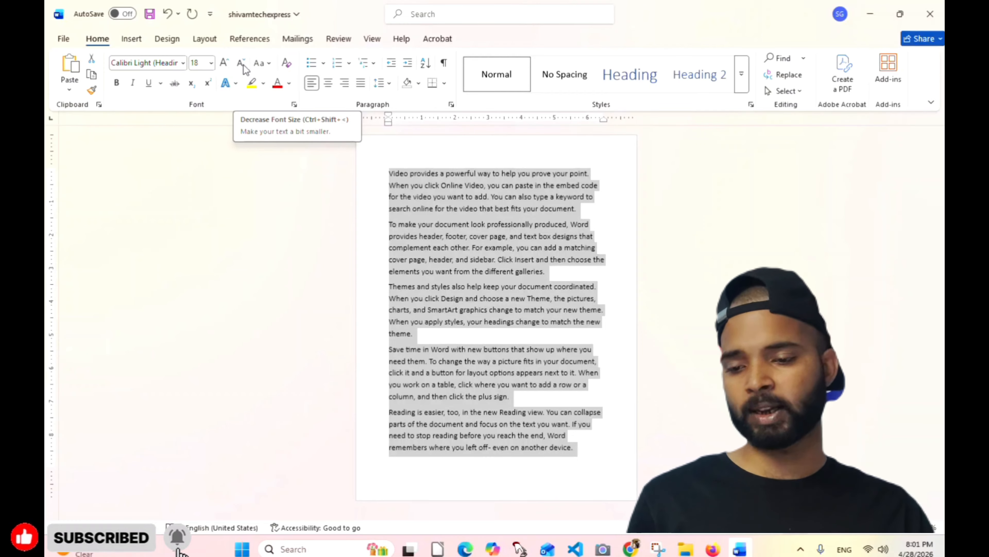
{"action": "left_click", "coordinate": [212, 65]}
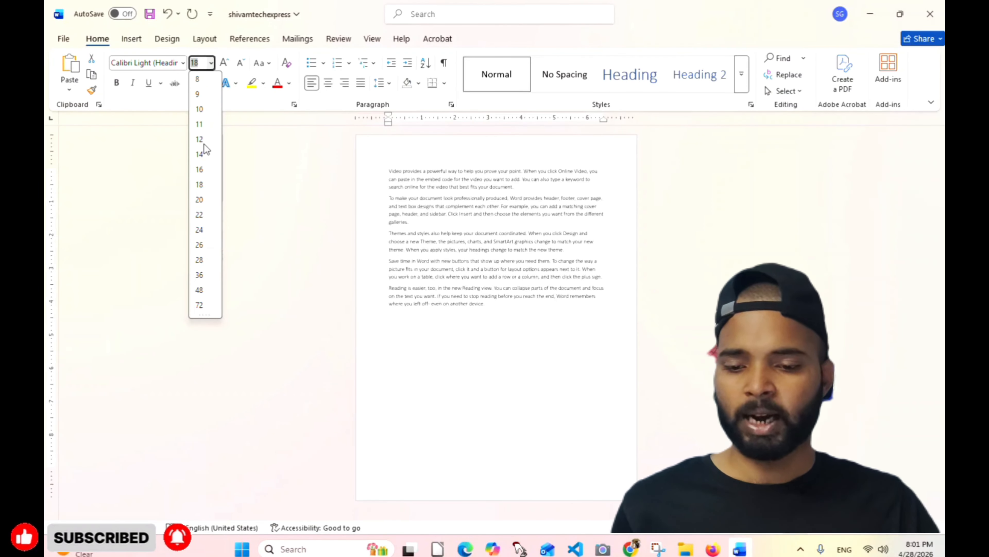
{"action": "left_click", "coordinate": [205, 160]}
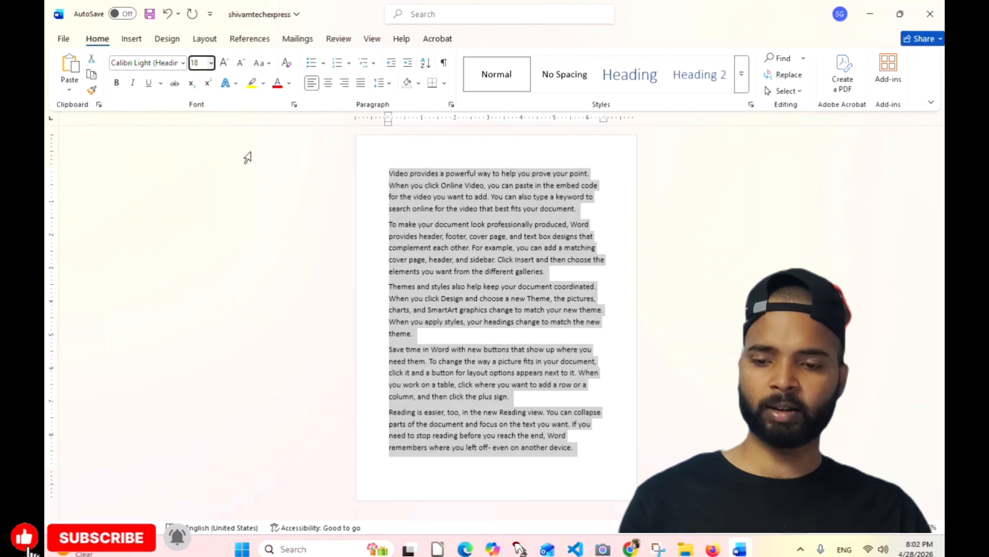
- Increase the font size of the selected paragraphs one increment at a time up to 48
{"action": "left_click", "coordinate": [229, 63]}
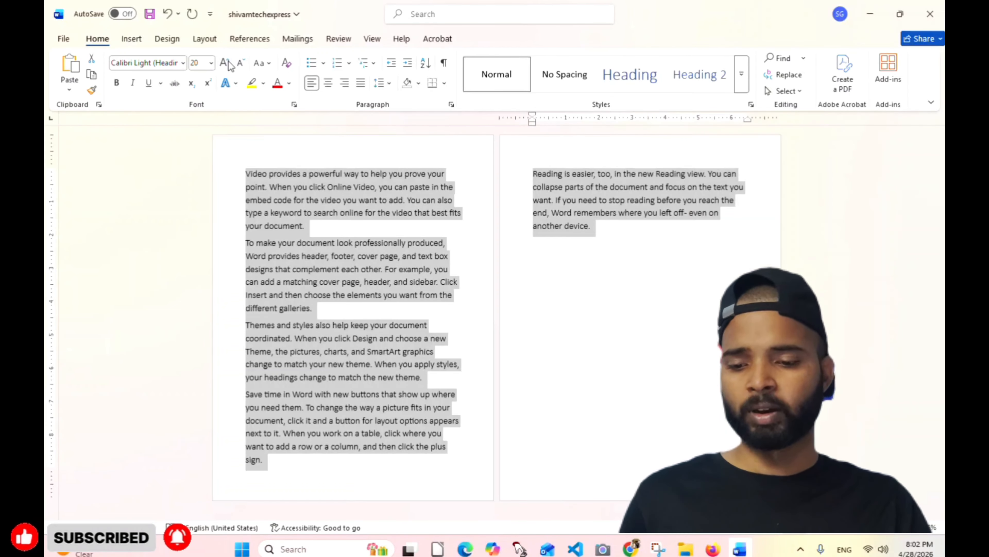
{"action": "left_click", "coordinate": [229, 63]}
{"action": "left_click", "coordinate": [229, 63]}
{"action": "left_click", "coordinate": [228, 63]}
{"action": "left_click", "coordinate": [228, 64]}
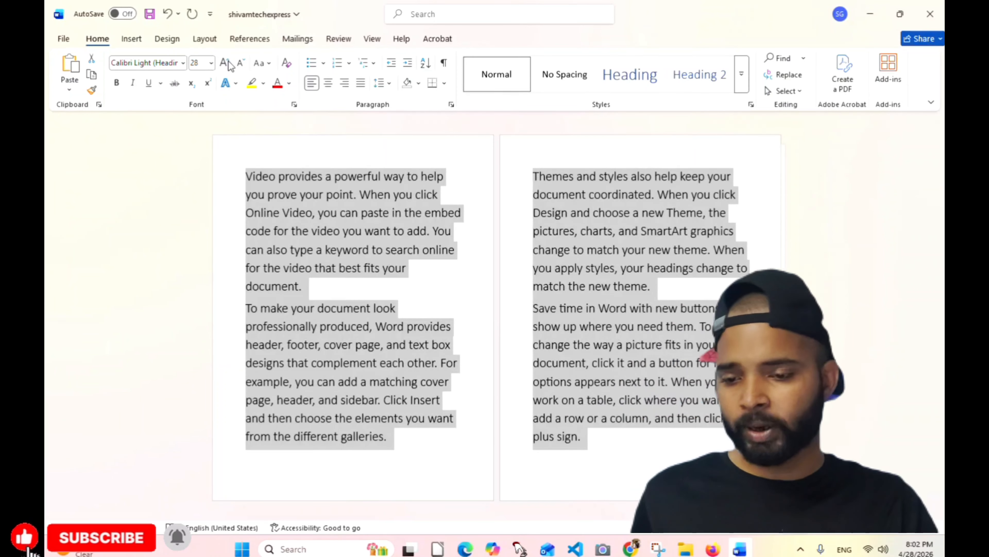
{"action": "left_click", "coordinate": [229, 63]}
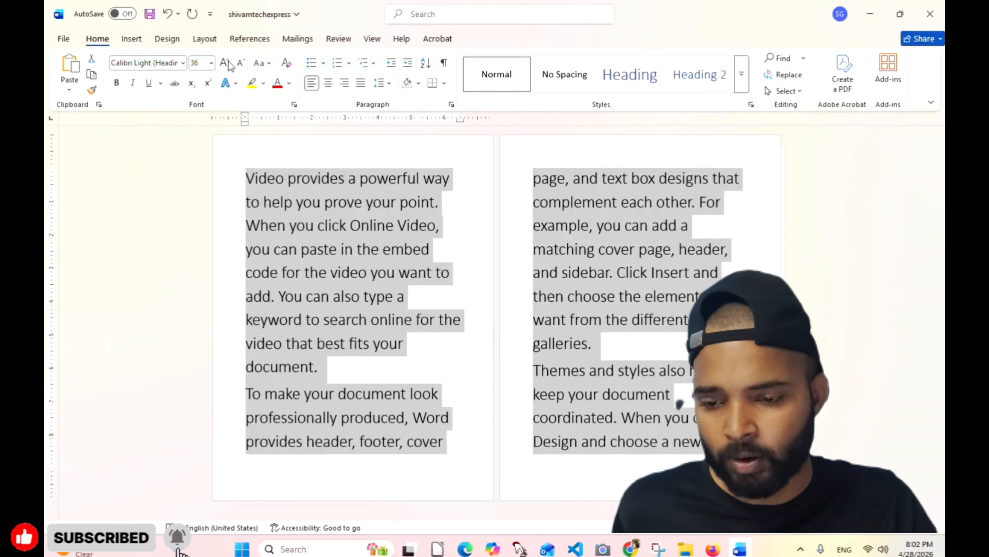
{"action": "left_click", "coordinate": [229, 63]}
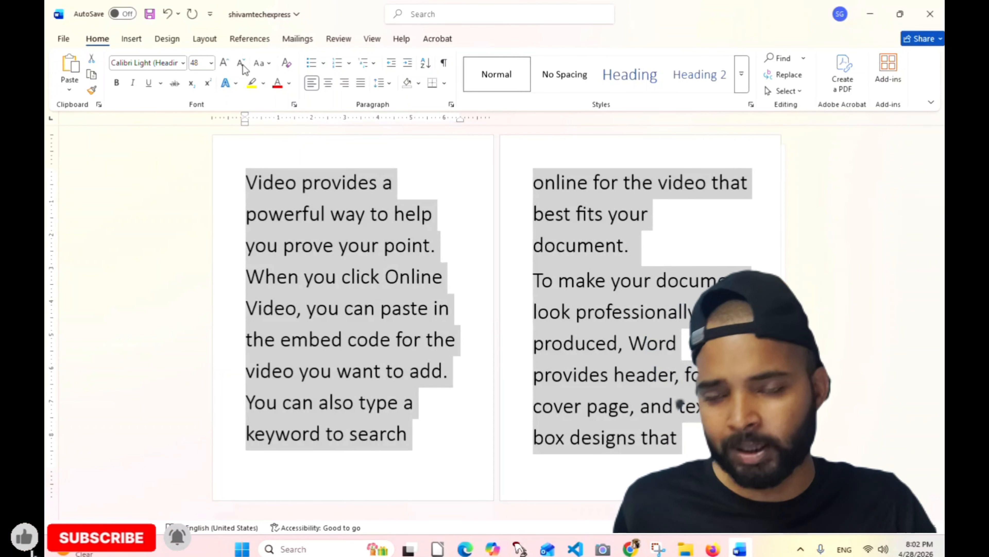
- Decrease the font size of the selected paragraphs one increment at a time down to 14
{"action": "left_click", "coordinate": [242, 64]}
{"action": "left_click", "coordinate": [241, 64]}
{"action": "left_click", "coordinate": [241, 65]}
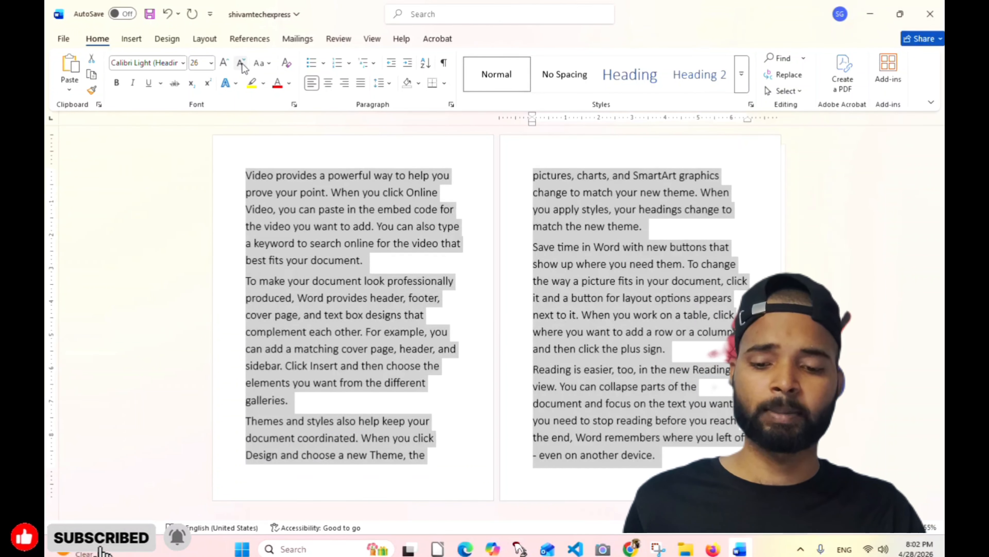
{"action": "left_click", "coordinate": [241, 65]}
{"action": "left_click", "coordinate": [242, 65]}
{"action": "left_click", "coordinate": [242, 64]}
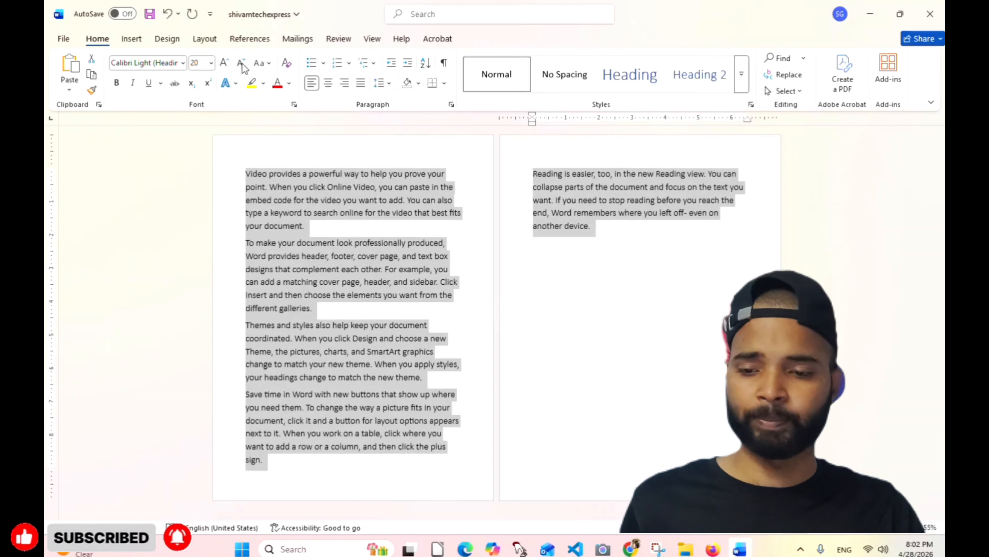
{"action": "left_click", "coordinate": [243, 64]}
{"action": "left_click", "coordinate": [242, 65]}
{"action": "left_click", "coordinate": [243, 65]}
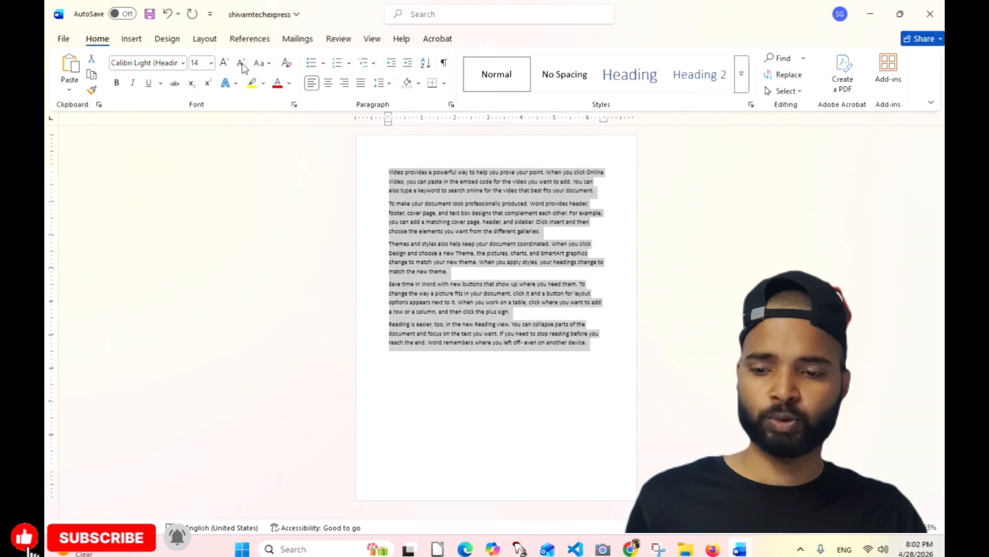
- Increase the font size of the selected paragraphs to 18 and decrease it back to 14
{"action": "left_click", "coordinate": [225, 64]}
{"action": "left_click", "coordinate": [225, 64]}
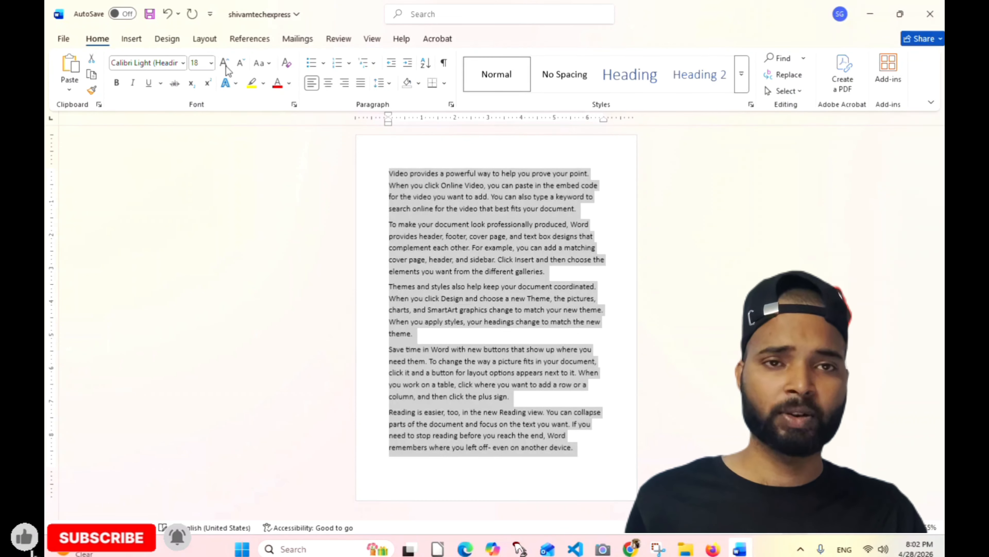
{"action": "left_click", "coordinate": [241, 64]}
{"action": "left_click", "coordinate": [240, 65]}
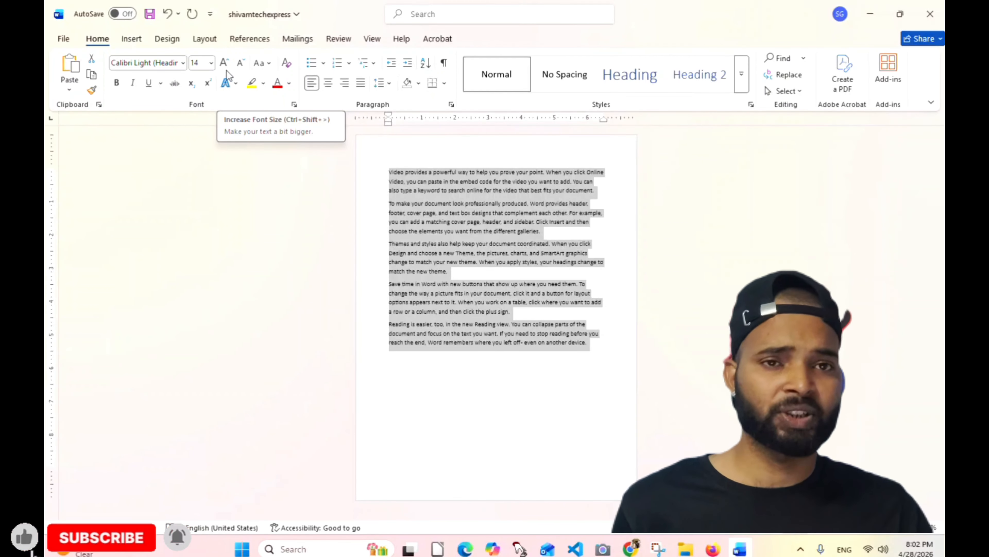
- View the available Change Case options without applying one, and clear the text selection
{"action": "left_click", "coordinate": [268, 63]}
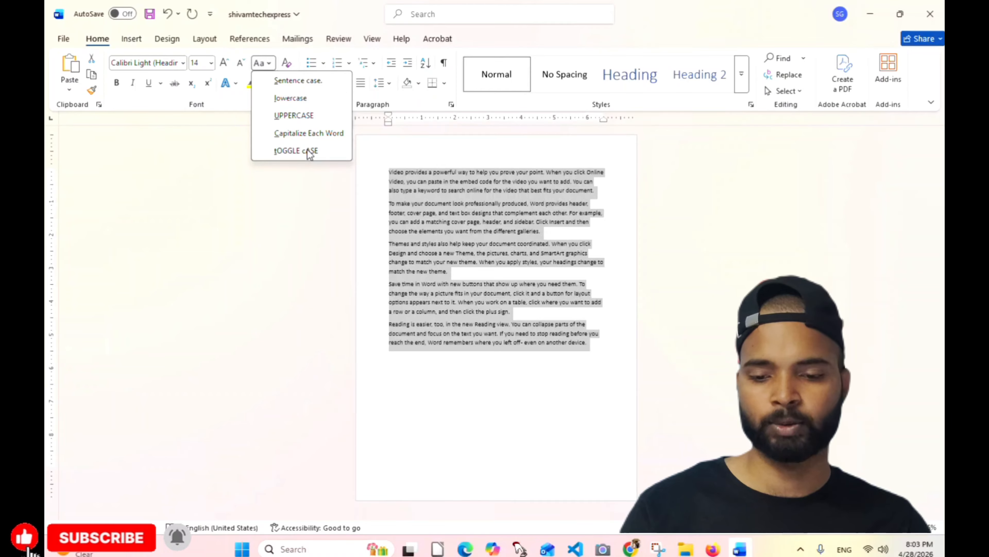
{"action": "left_click", "coordinate": [414, 181]}
{"action": "left_click", "coordinate": [400, 188]}
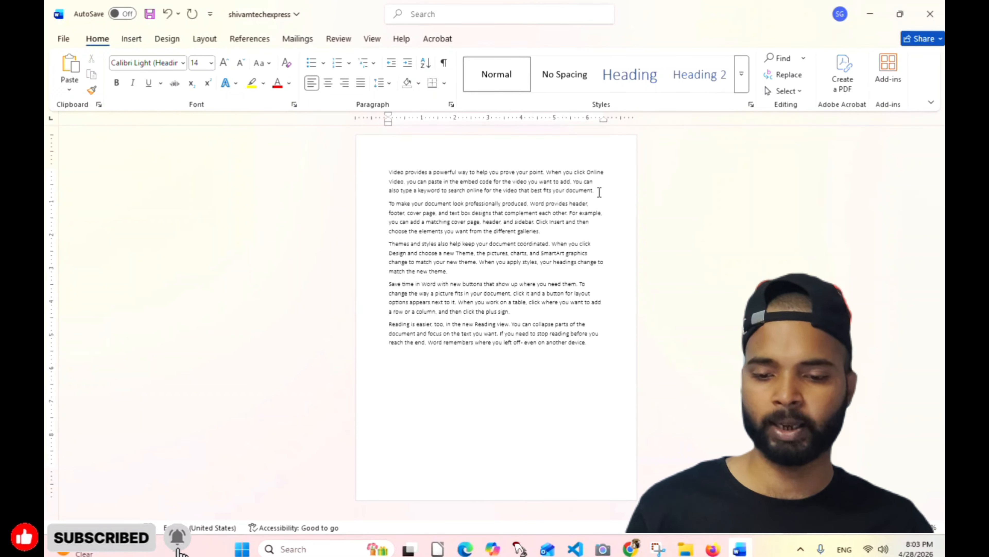
- Change the first paragraph to UPPERCASE and switch it to Sentence case
{"action": "left_click_drag", "start_coordinate": [599, 192], "coordinate": [383, 170]}
{"action": "left_click", "coordinate": [265, 63]}
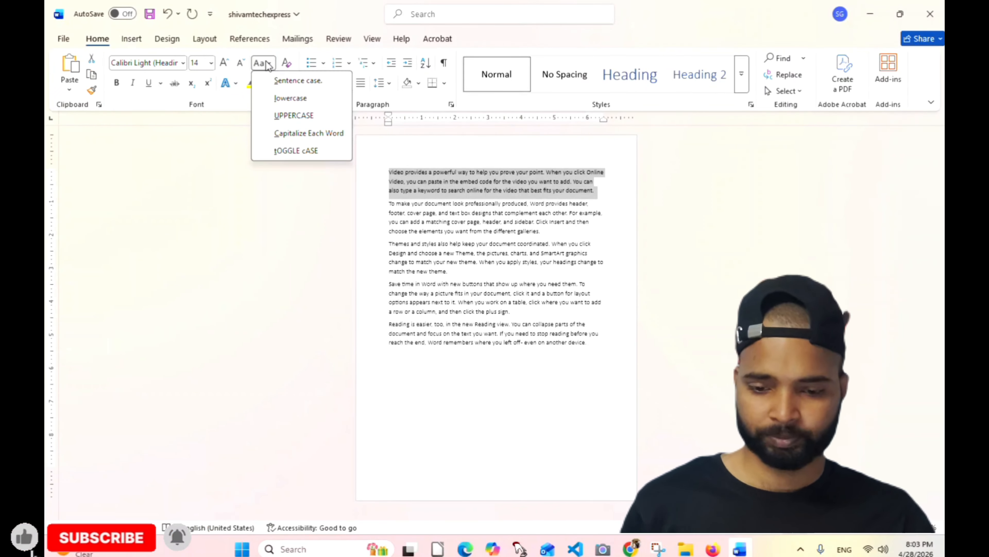
{"action": "left_click", "coordinate": [302, 115]}
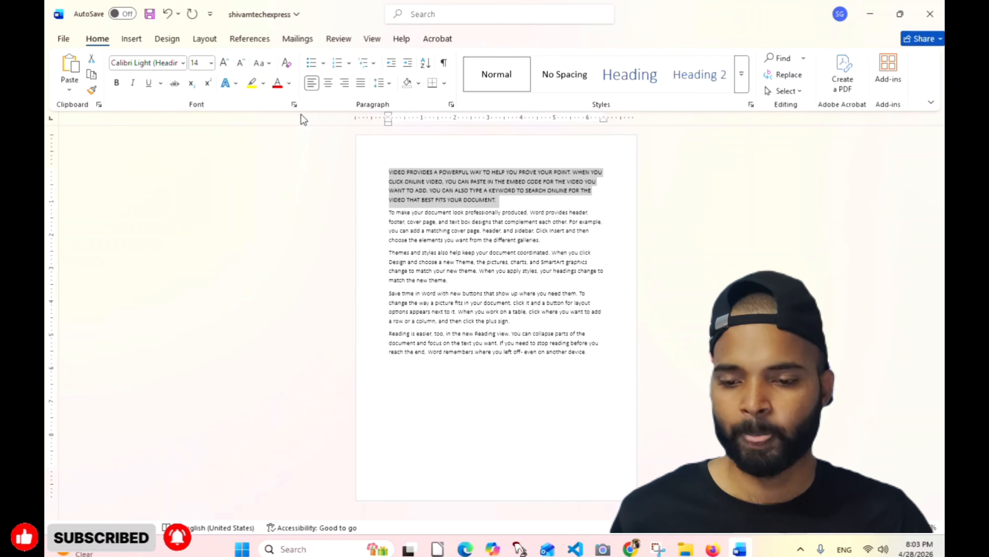
{"action": "left_click", "coordinate": [262, 63]}
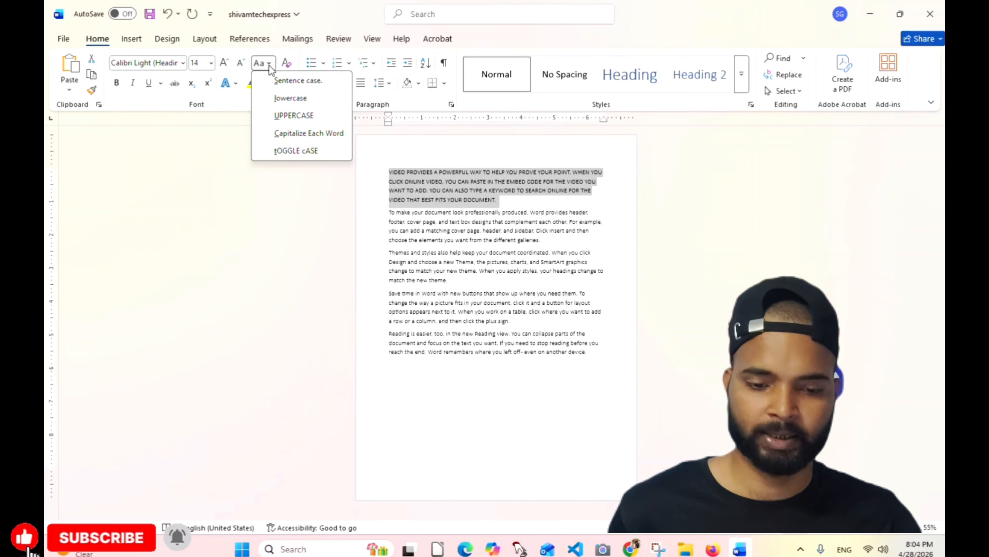
{"action": "left_click", "coordinate": [283, 83]}
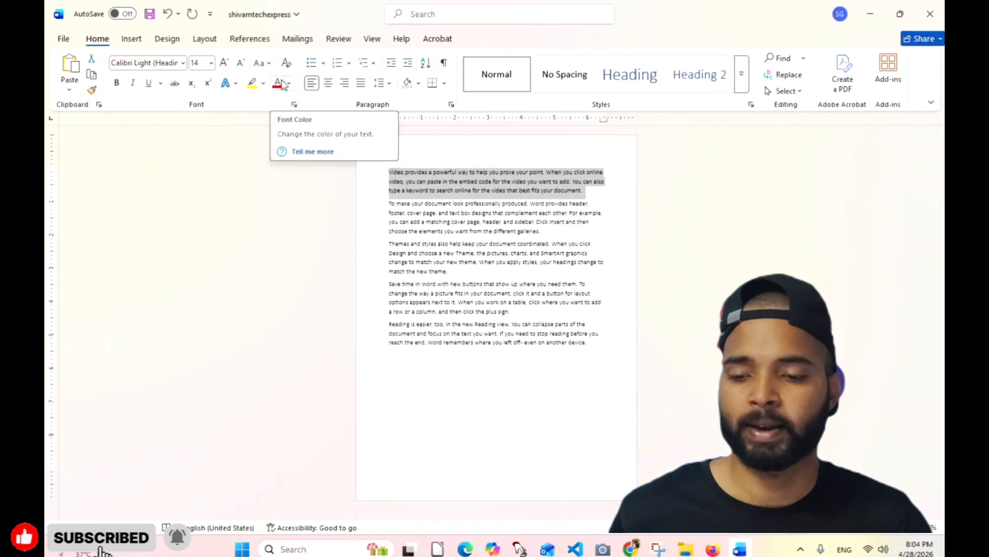
- Apply Capitalize Each Word to the first paragraph and switch it to lowercase
{"action": "left_click", "coordinate": [258, 64]}
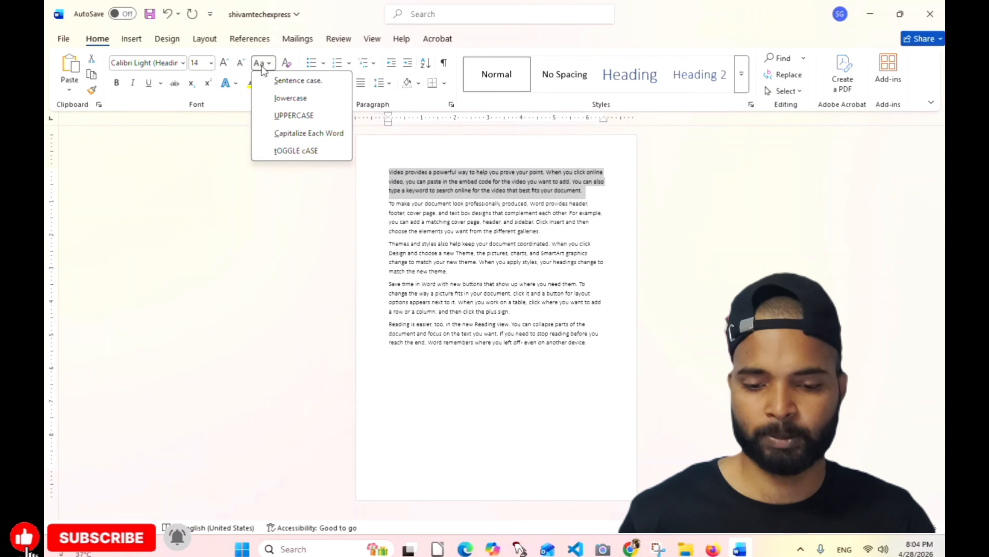
{"action": "left_click", "coordinate": [303, 134]}
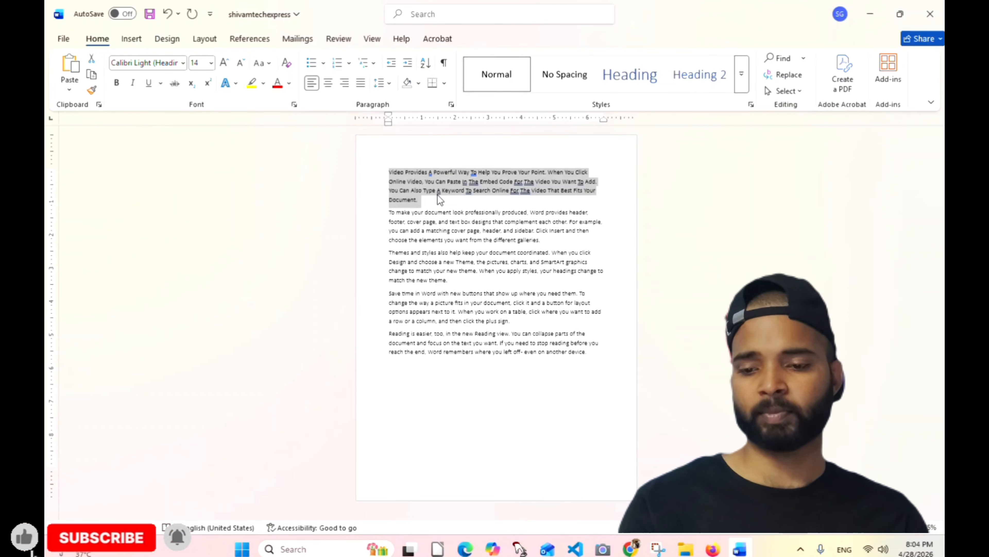
{"action": "left_click", "coordinate": [270, 63]}
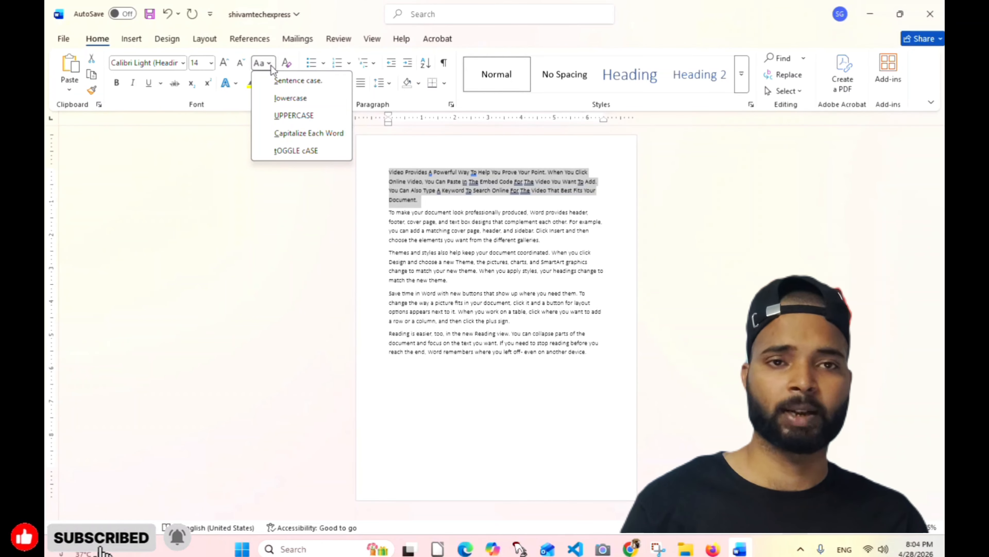
{"action": "left_click", "coordinate": [294, 100]}
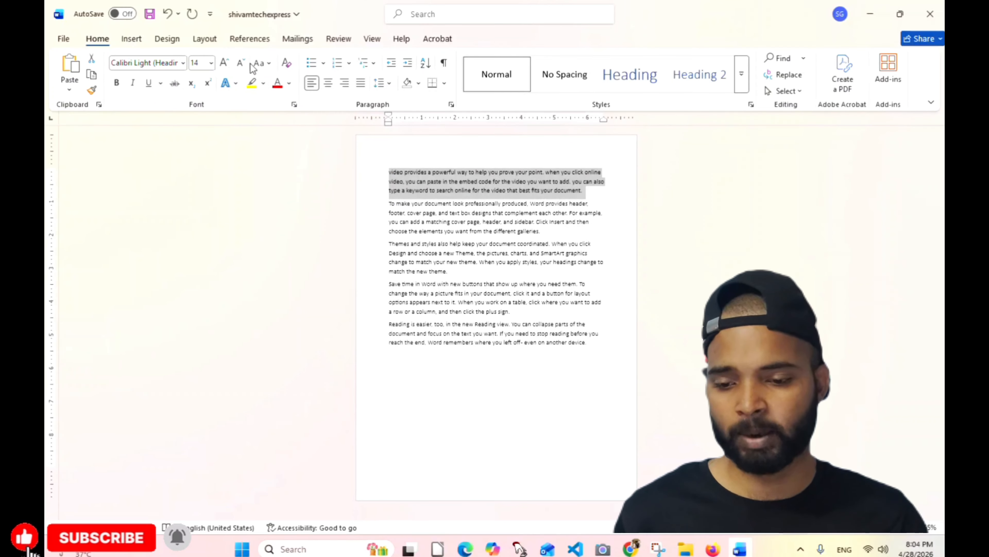
- Apply tOGGLE cASE to the first paragraph and clear the text selection
{"action": "left_click", "coordinate": [267, 65]}
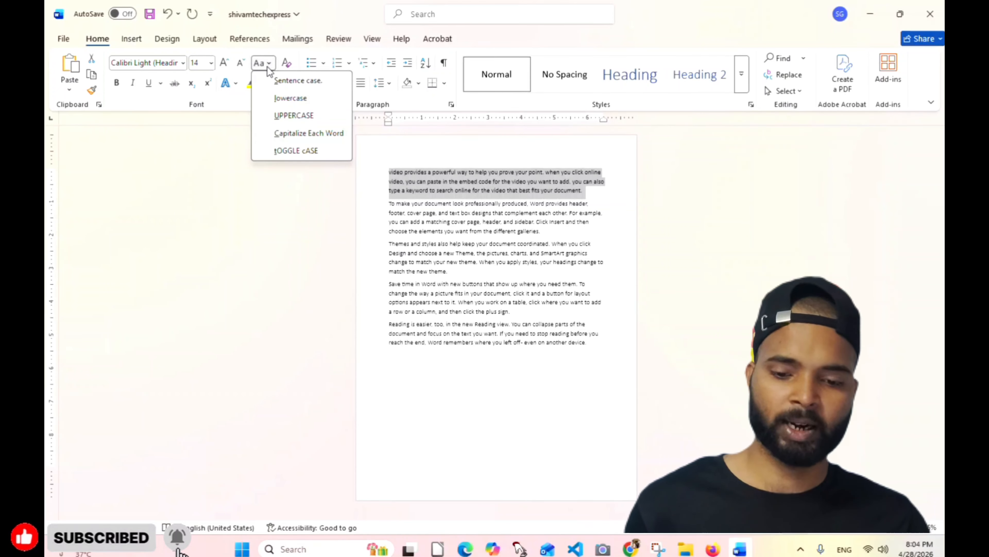
{"action": "left_click", "coordinate": [297, 152]}
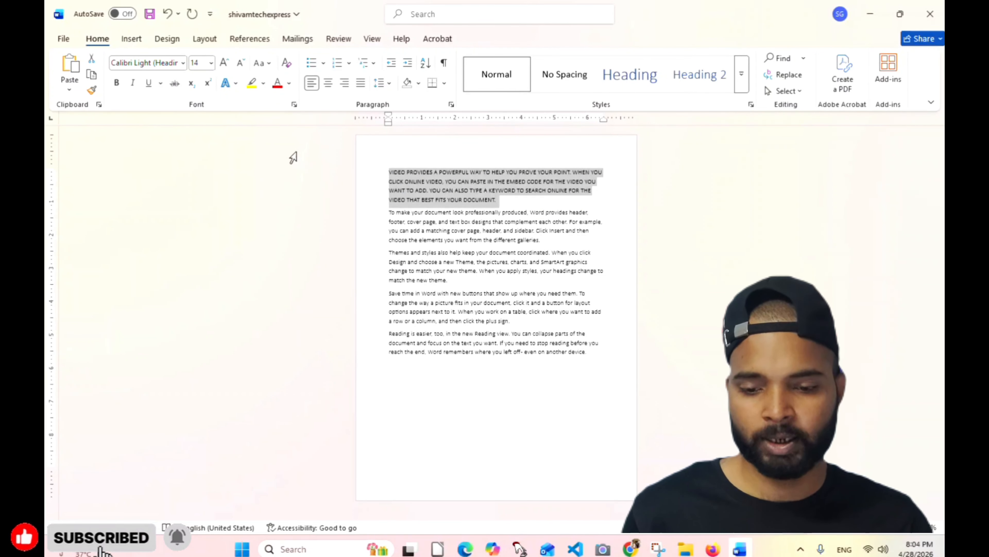
{"action": "left_click", "coordinate": [497, 200]}
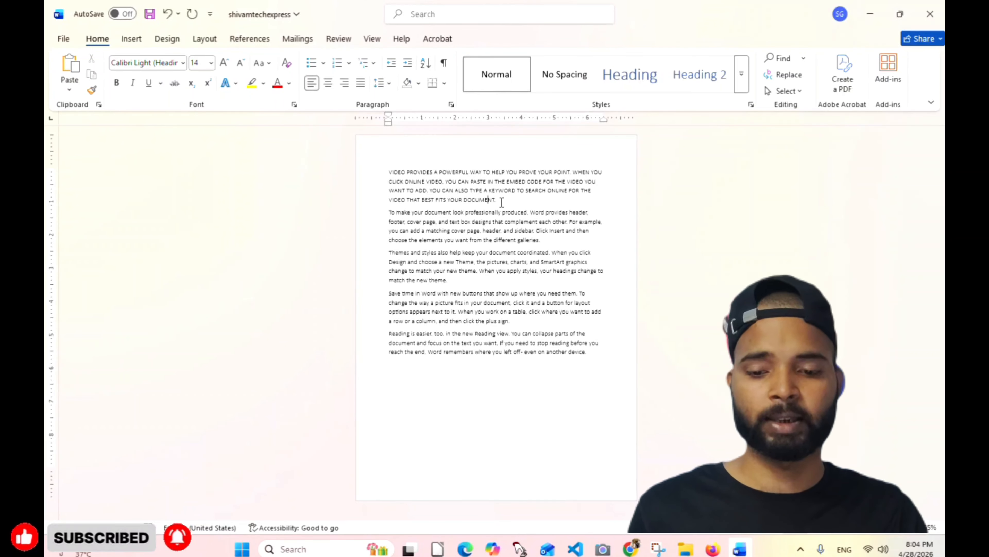
{"action": "left_click_drag", "start_coordinate": [498, 199], "coordinate": [386, 174]}
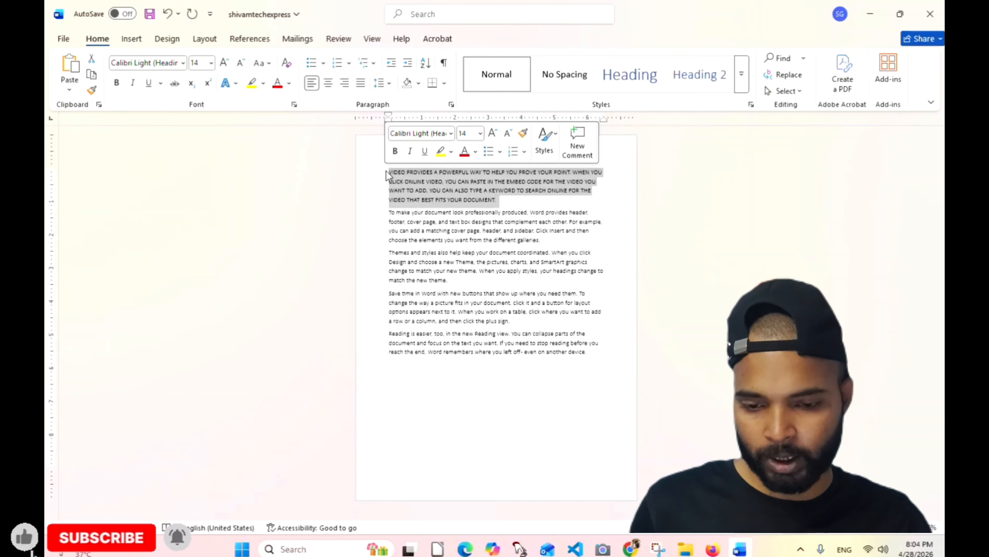
{"action": "left_click", "coordinate": [499, 207]}
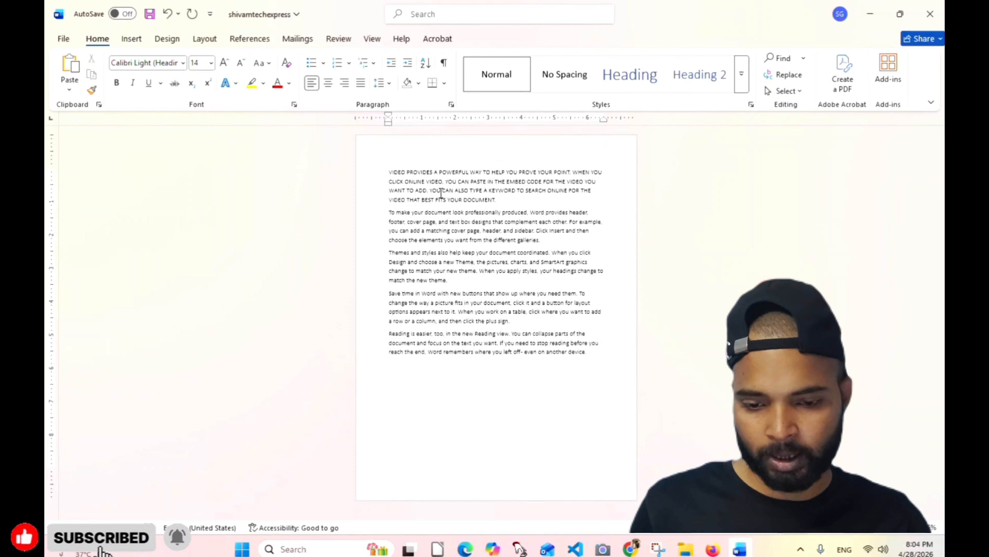
- Select the whole first paragraph and increase its font size one increment at a time up to 26
{"action": "triple_click", "coordinate": [421, 188]}
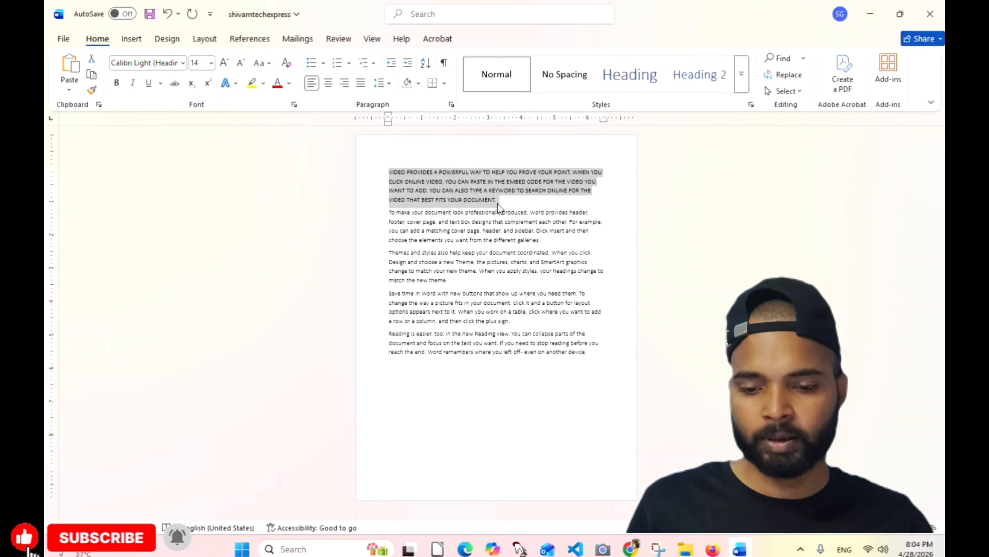
{"action": "key", "text": "ctrl+shift+period"}
{"action": "key", "text": "ctrl+shift+period"}
{"action": "key", "text": "ctrl+shift+period"}
{"action": "key", "text": "ctrl+shift+period"}
{"action": "key", "text": "ctrl+shift+period"}
{"action": "key", "text": "ctrl+shift+period"}
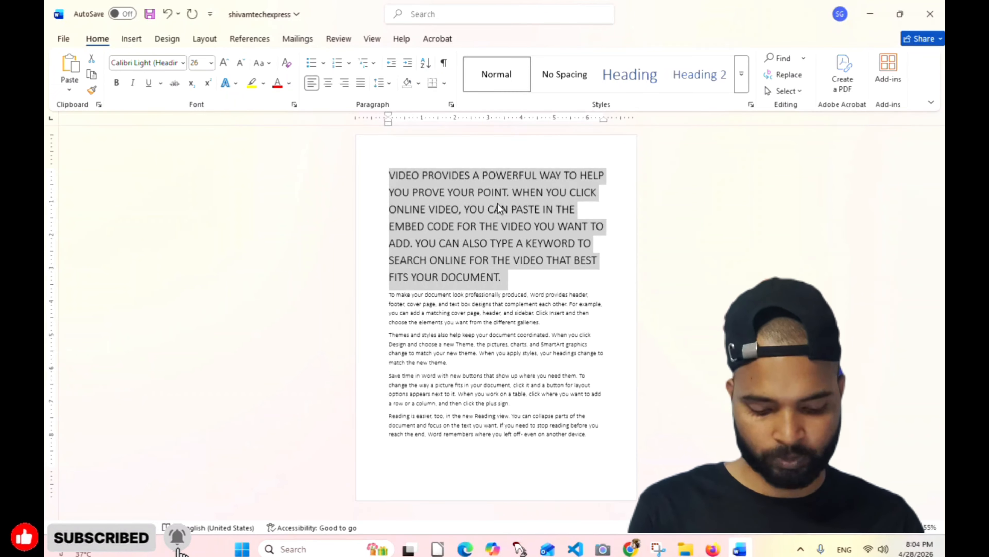
- Change only the letters DEO in the paragraph's opening word VIDEO to lowercase
{"action": "left_click", "coordinate": [400, 177]}
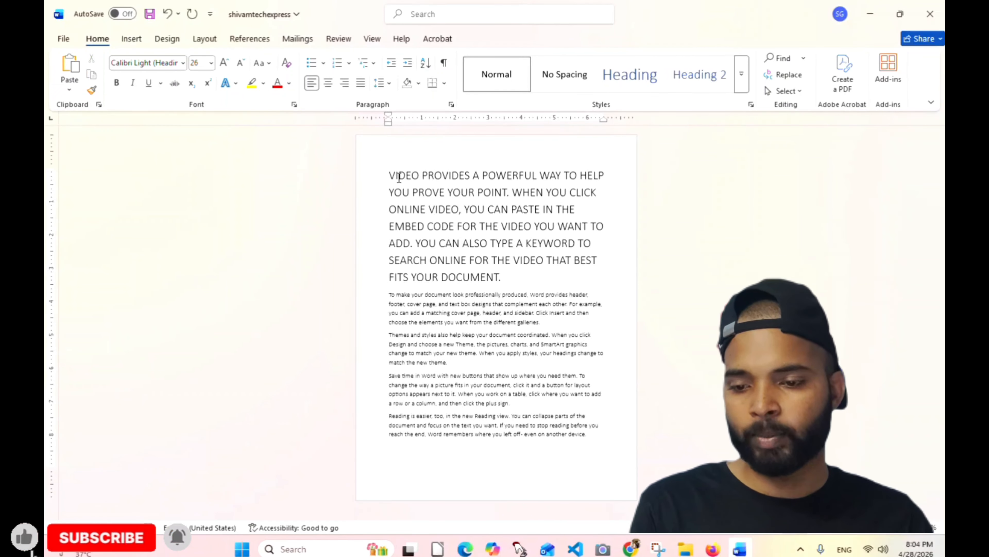
{"action": "key", "text": "shift+Right"}
{"action": "key", "text": "shift+Right"}
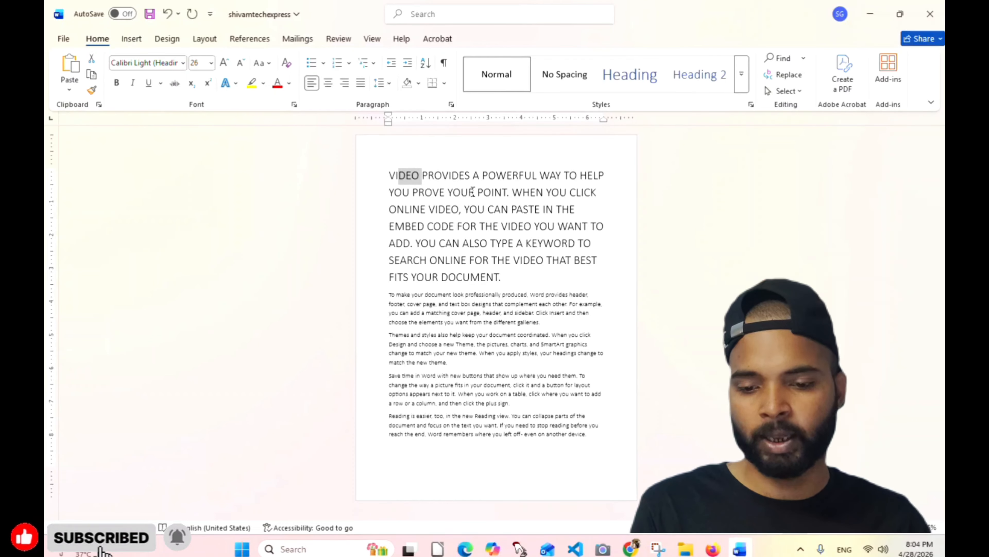
{"action": "left_click", "coordinate": [260, 63]}
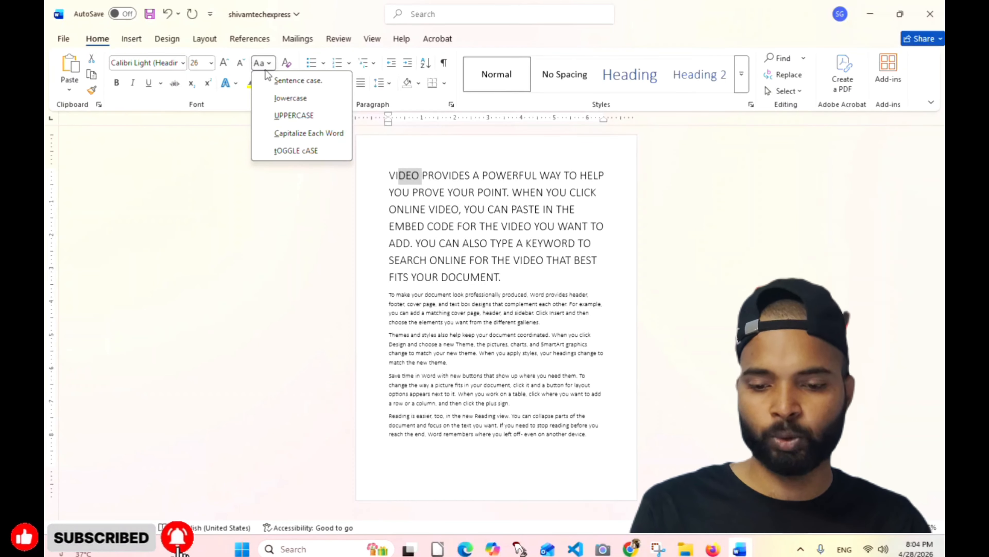
{"action": "left_click", "coordinate": [284, 97]}
{"action": "left_click", "coordinate": [420, 176]}
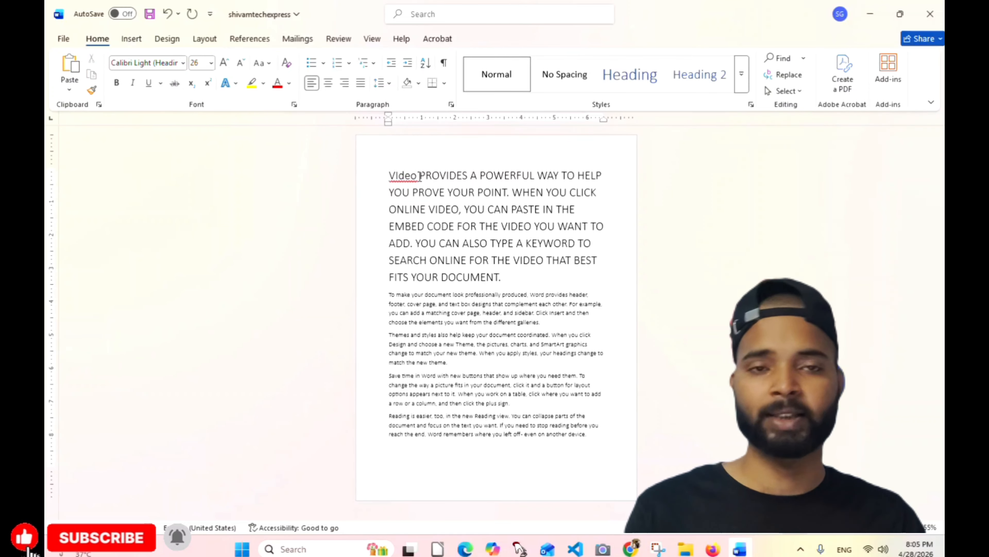
- Apply tOGGLE cASE to the mixed-case opening word and select its last three letters
{"action": "left_click_drag", "start_coordinate": [420, 176], "coordinate": [389, 177]}
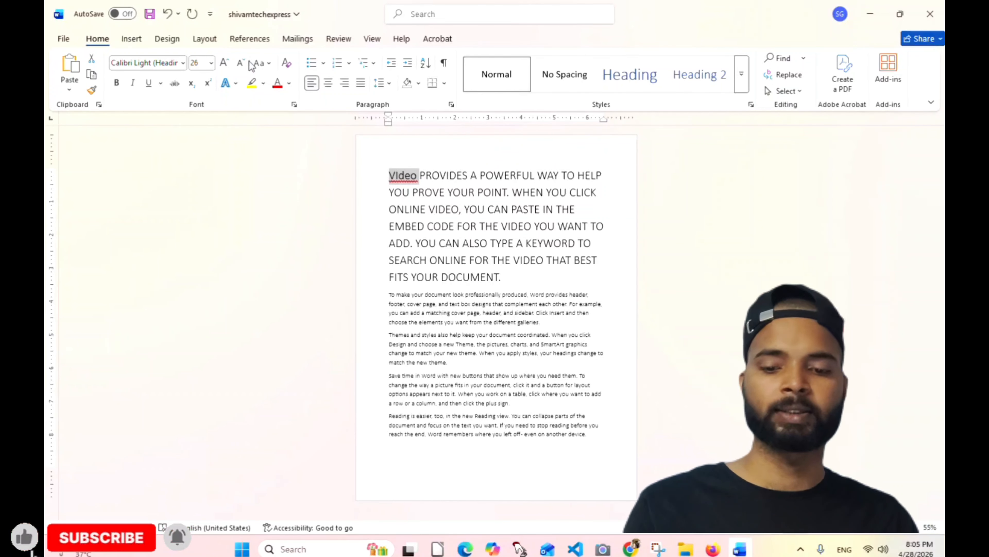
{"action": "left_click", "coordinate": [259, 64]}
{"action": "left_click", "coordinate": [282, 150]}
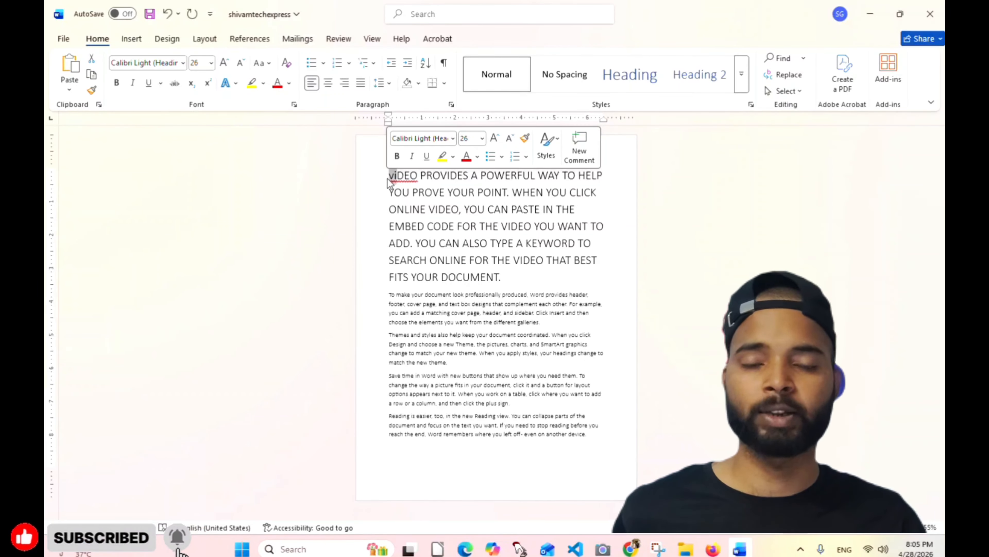
{"action": "left_click", "coordinate": [425, 178]}
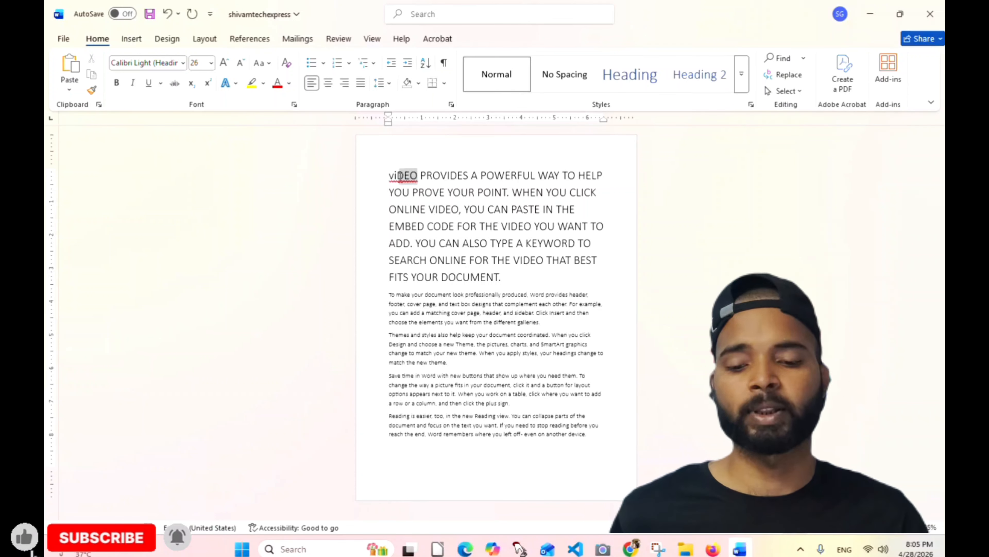
{"action": "left_click_drag", "start_coordinate": [400, 176], "coordinate": [399, 181]}
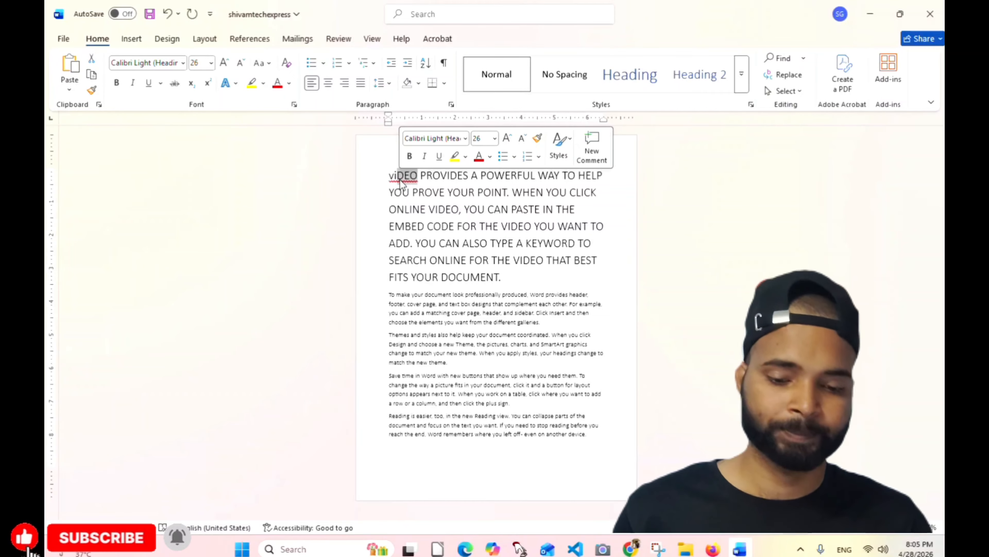
- Undo the case changes to the opening word and return the first paragraph's font size to 14
{"action": "left_click", "coordinate": [510, 275]}
{"action": "key", "text": "ctrl+z"}
{"action": "key", "text": "ctrl+z"}
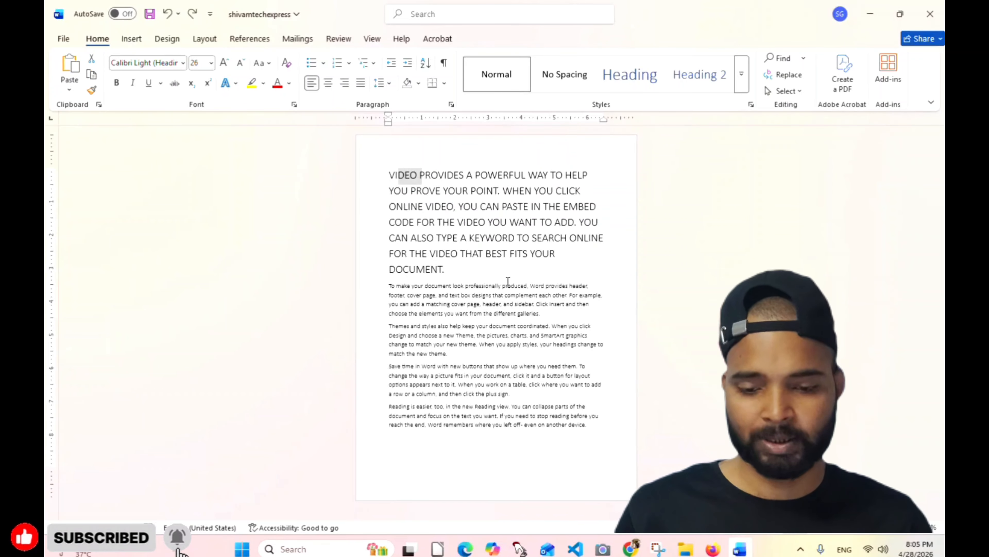
{"action": "key", "text": "ctrl+z"}
{"action": "key", "text": "ctrl+z"}
{"action": "key", "text": "ctrl+z"}
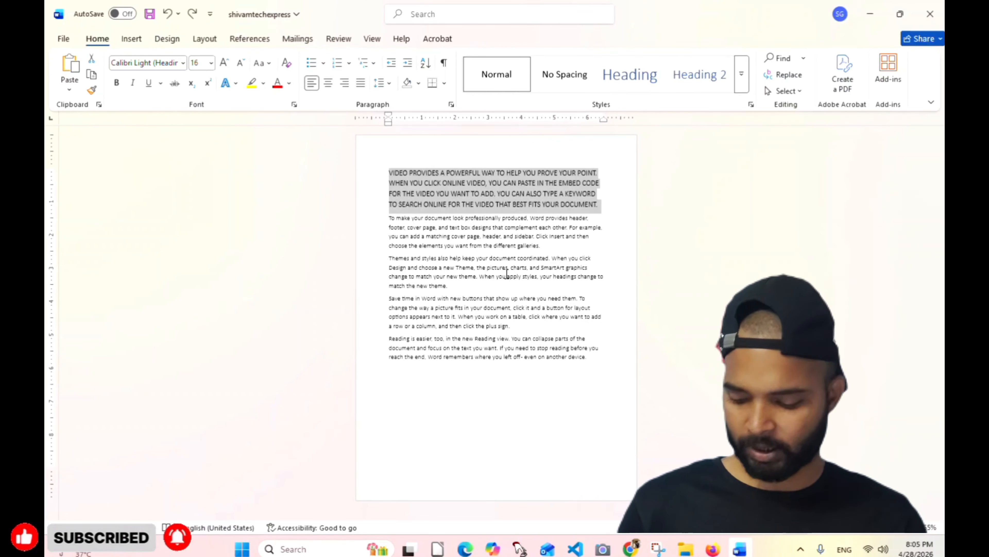
{"action": "key", "text": "ctrl+shift+comma"}
- Cycle the letter case of the selected first paragraph through to capitalized words and back to uppercase
{"action": "key", "text": "shift+F3"}
{"action": "key", "text": "shift+F3"}
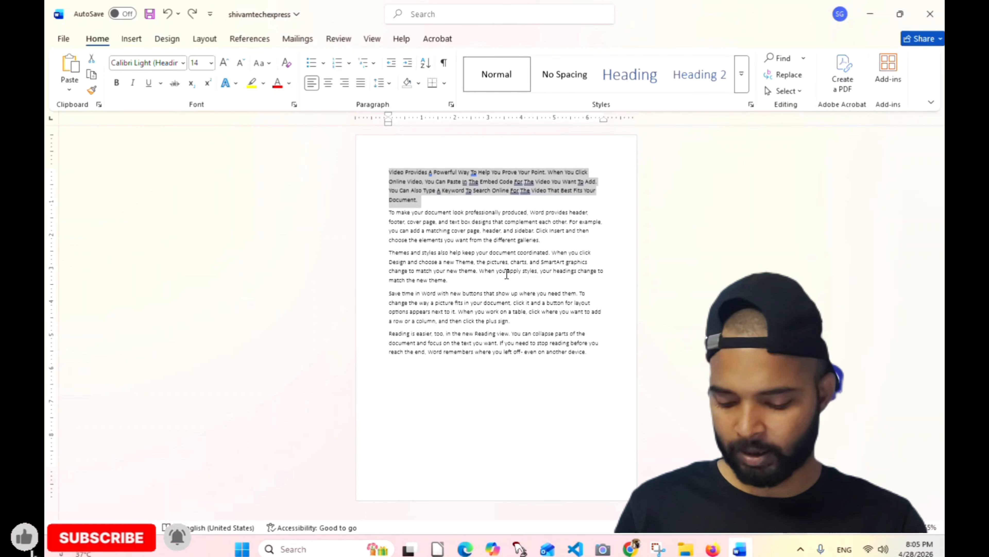
{"action": "key", "text": "shift+F3"}
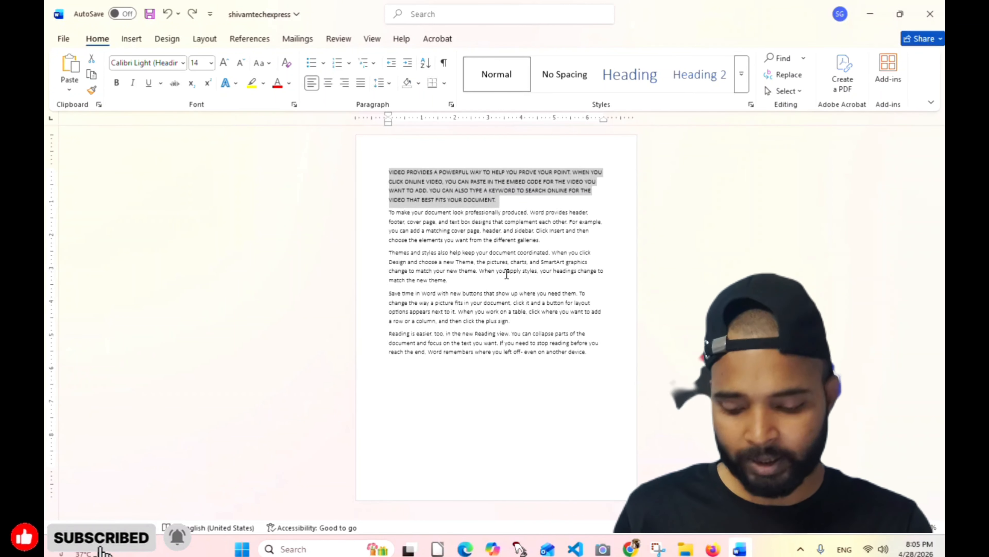
- Increase the first paragraph's font size to 20, and clear all formatting from the paragraph
{"action": "key", "text": "ctrl+shift+period"}
{"action": "key", "text": "ctrl+shift+period"}
{"action": "key", "text": "ctrl+shift+period"}
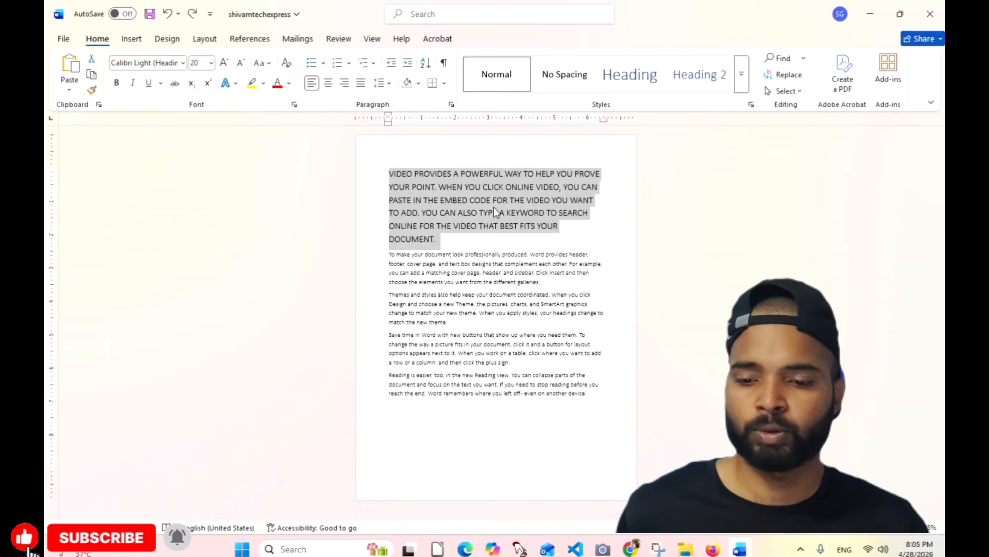
{"action": "left_click", "coordinate": [289, 64]}
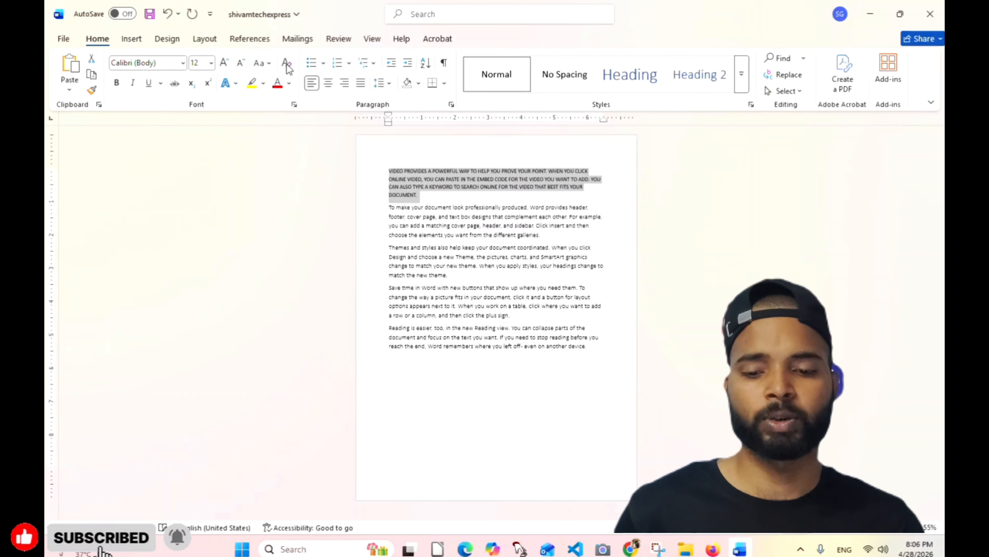
{"action": "left_click", "coordinate": [424, 197]}
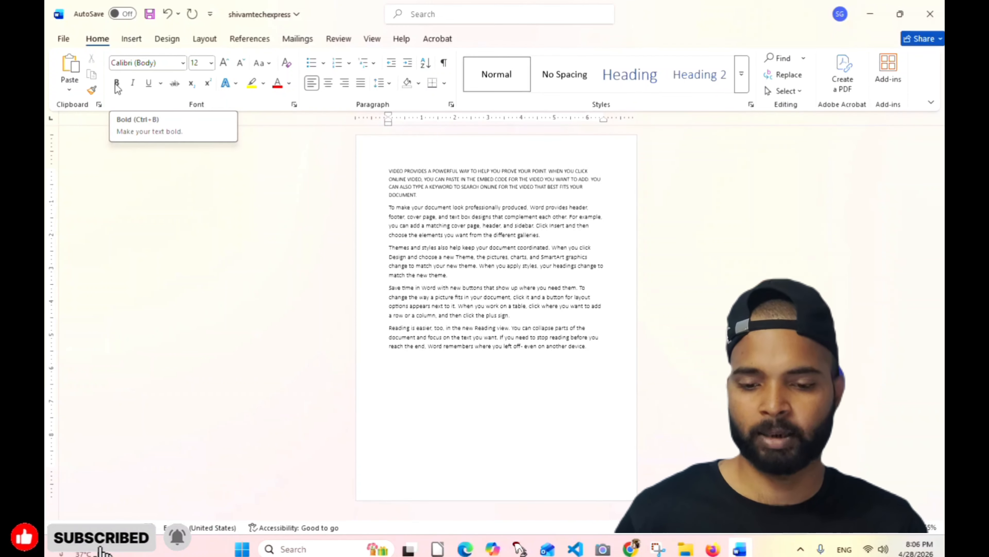
- Make the opening word VIDEO bold, and insert and remove a paragraph break after it
{"action": "double_click", "coordinate": [396, 172]}
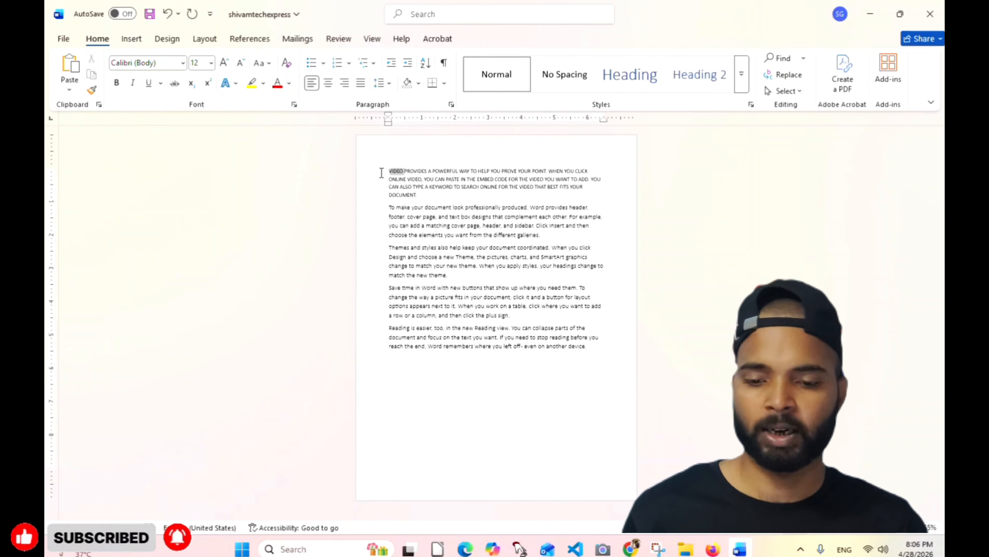
{"action": "left_click", "coordinate": [117, 83]}
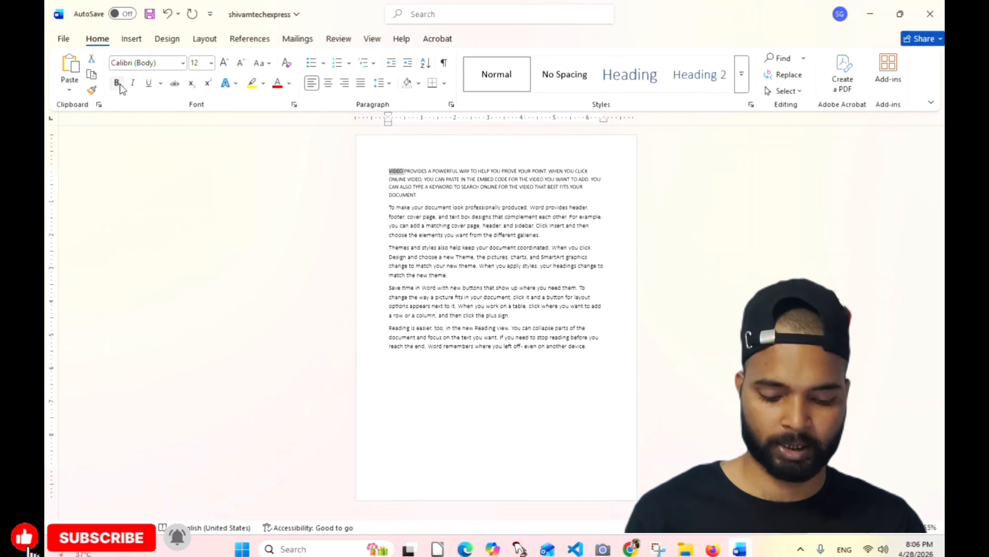
{"action": "left_click", "coordinate": [404, 172]}
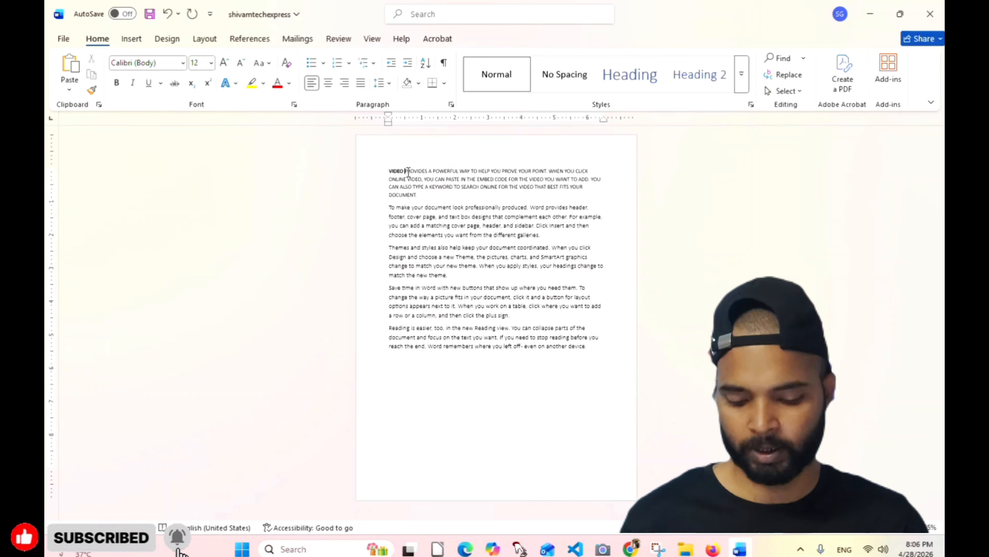
{"action": "key", "text": "Return"}
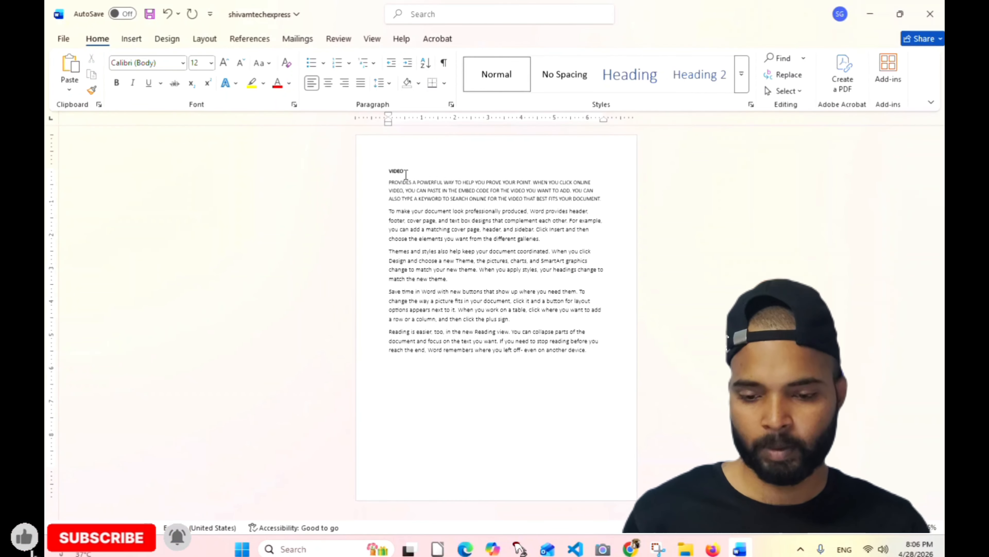
{"action": "key", "text": "BackSpace"}
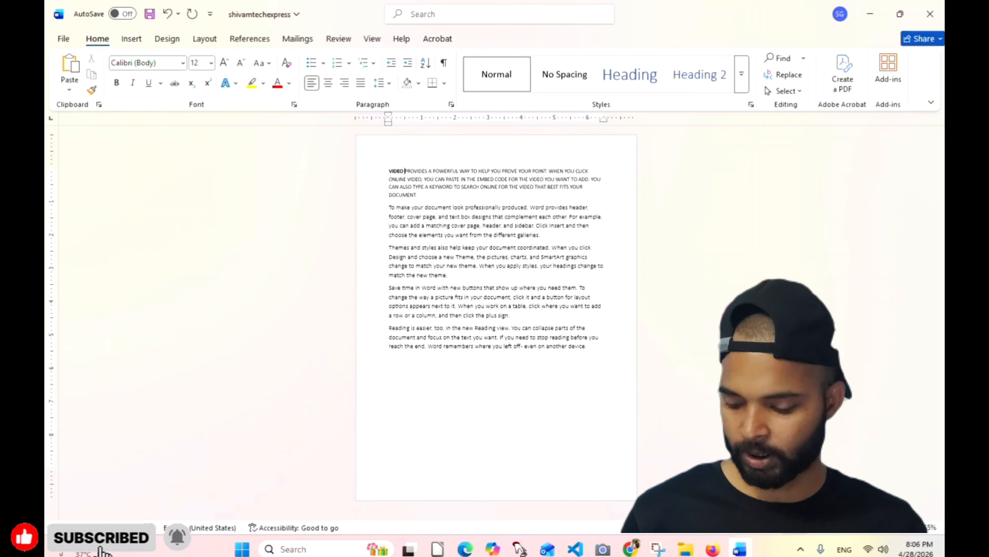
- Increase the font size of the whole document text to 22
{"action": "key", "text": "ctrl+a"}
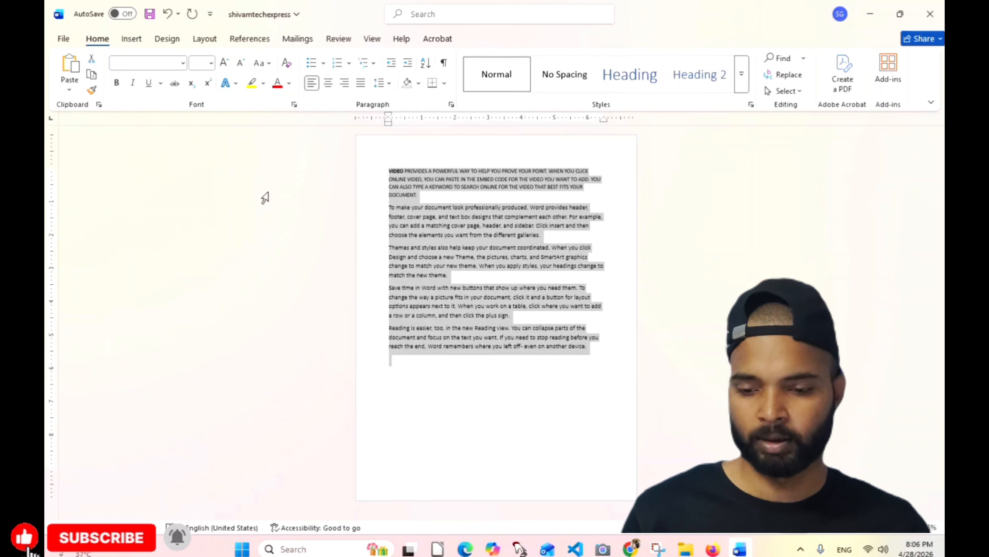
{"action": "scroll", "coordinate": [263, 192], "scroll_direction": "up", "scroll_amount": 4}
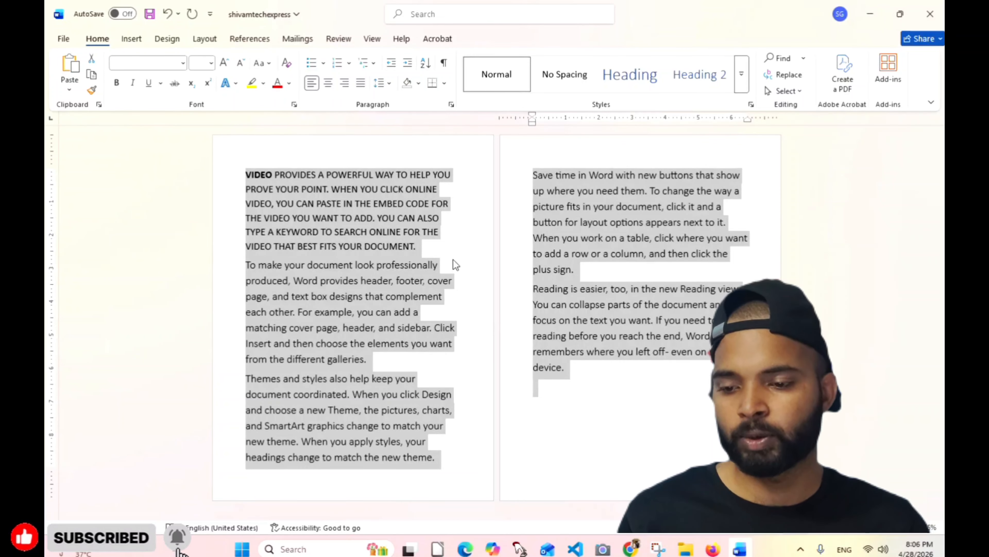
{"action": "left_click", "coordinate": [453, 259]}
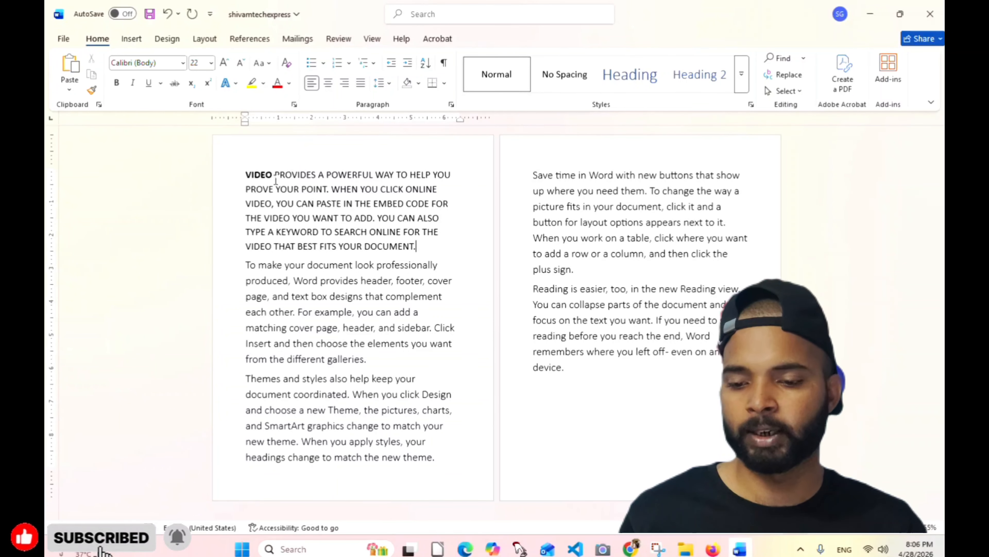
- Make the word PROVIDES in the first paragraph italic, underlined and struck through
{"action": "left_click_drag", "start_coordinate": [297, 176], "coordinate": [316, 176]}
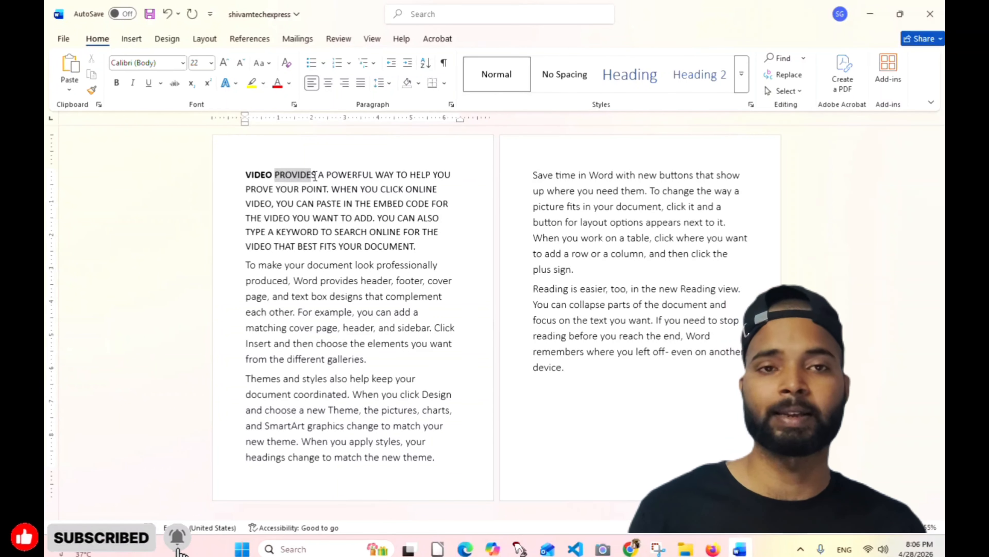
{"action": "left_click", "coordinate": [133, 83]}
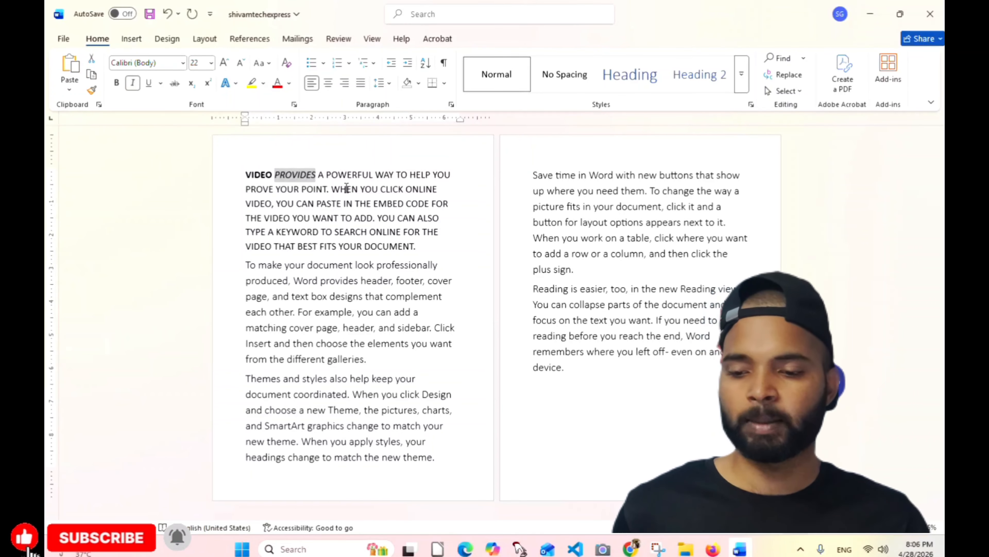
{"action": "left_click", "coordinate": [152, 88]}
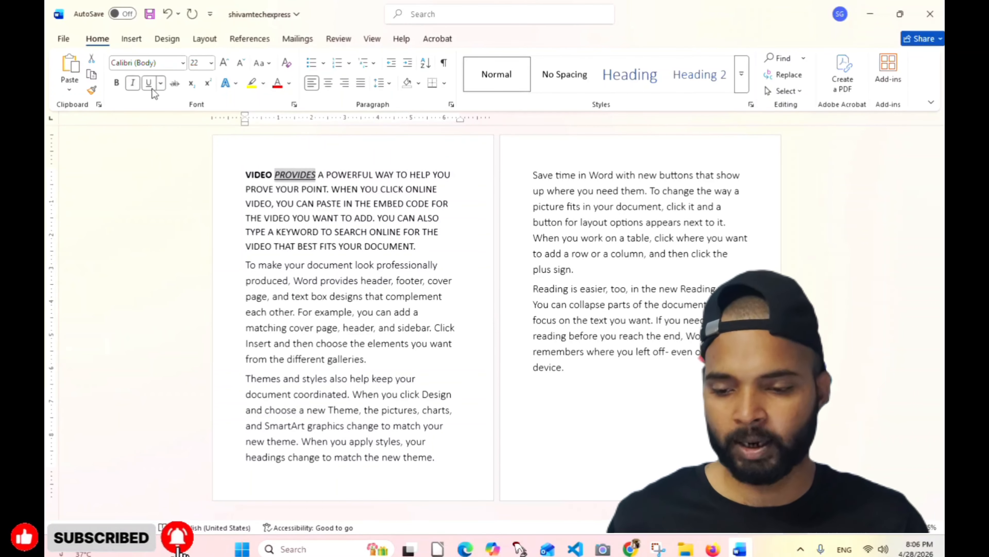
{"action": "left_click", "coordinate": [175, 84]}
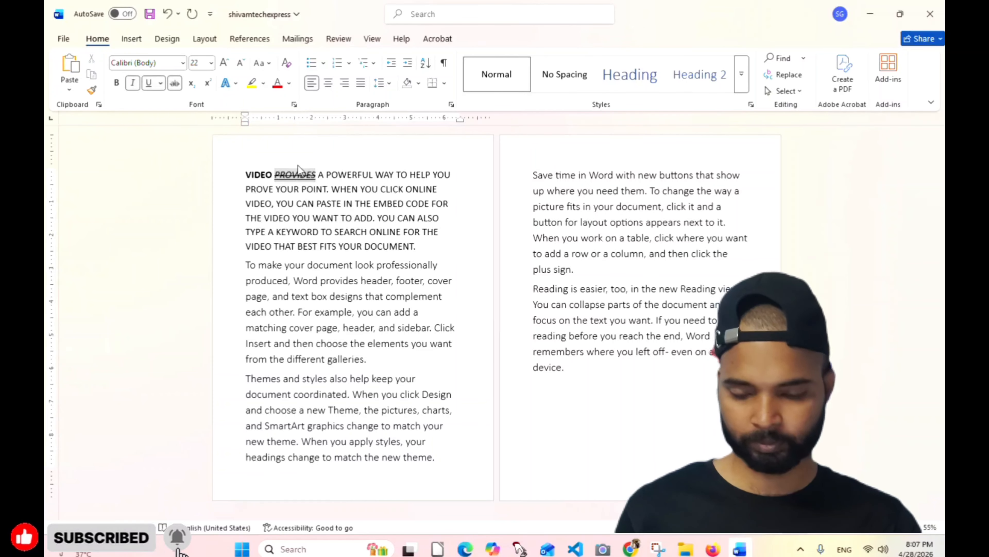
- Insert two empty paragraphs above the first paragraph and enter H2O on the first empty line
{"action": "left_click", "coordinate": [244, 175]}
{"action": "key", "text": "Return"}
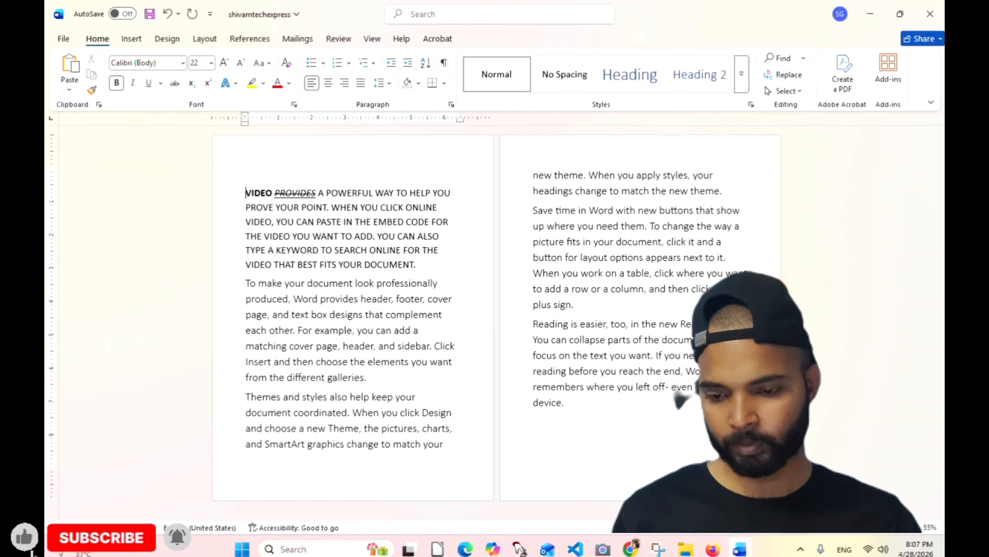
{"action": "key", "text": "BackSpace"}
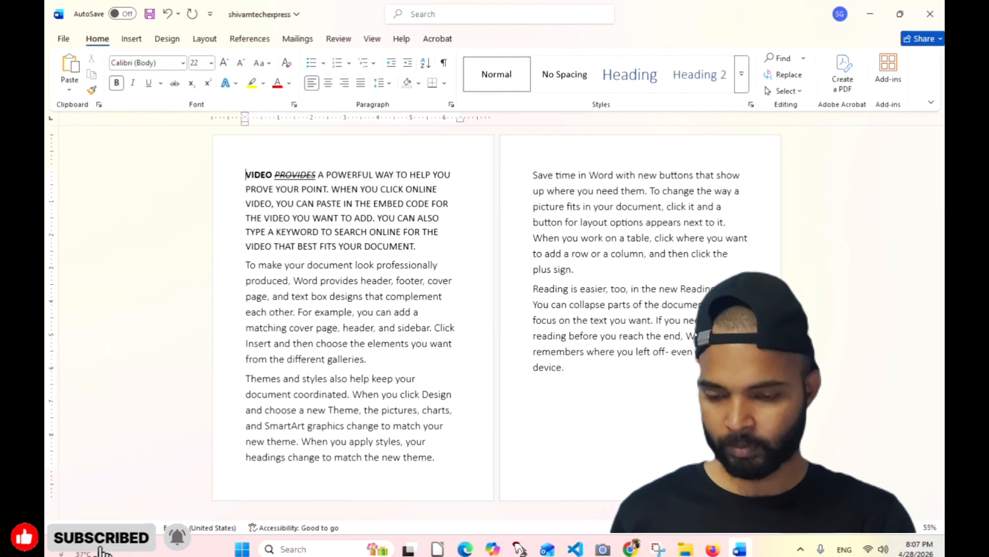
{"action": "key", "text": "Return"}
{"action": "key", "text": "Return"}
{"action": "left_click", "coordinate": [259, 161]}
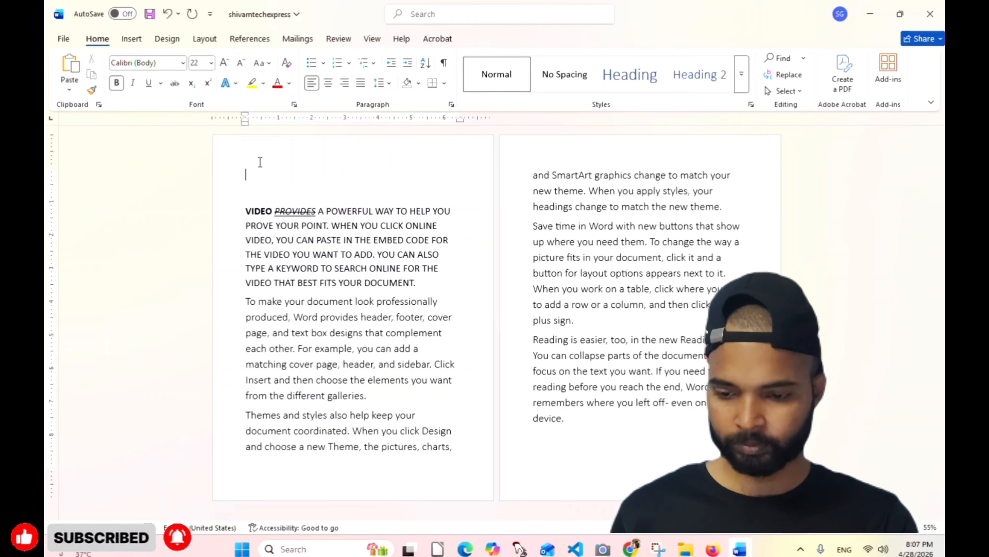
{"action": "type", "text": "h"}
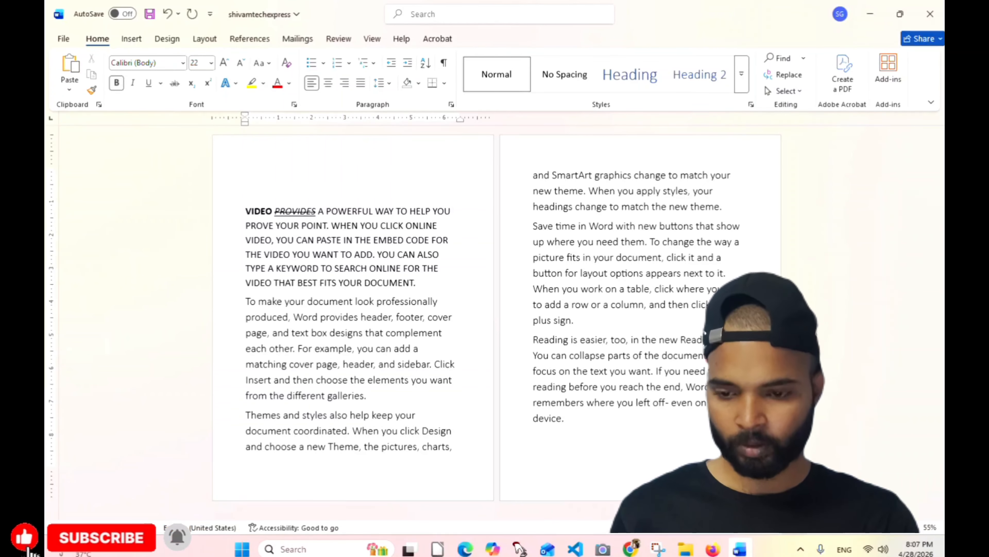
{"action": "type", "text": "H2"}
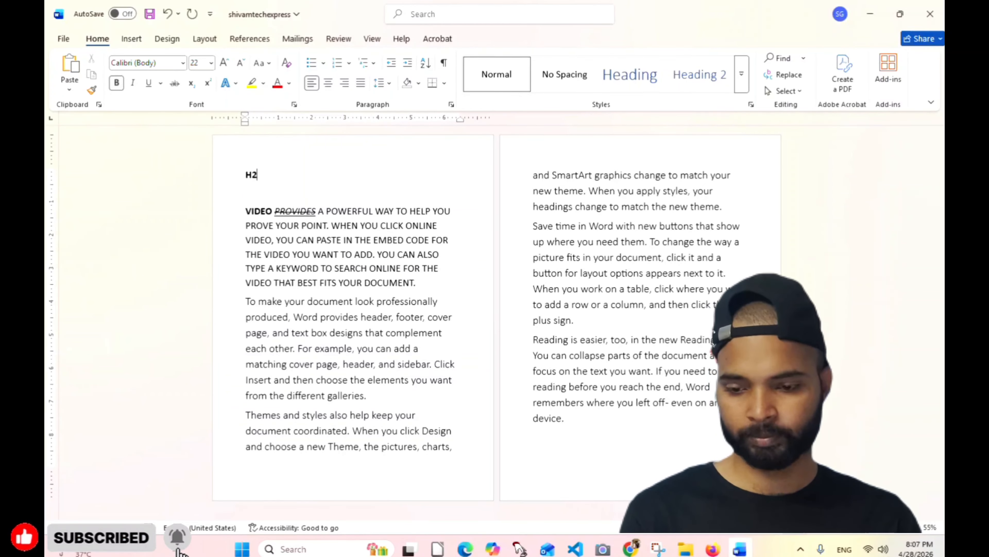
{"action": "type", "text": "O"}
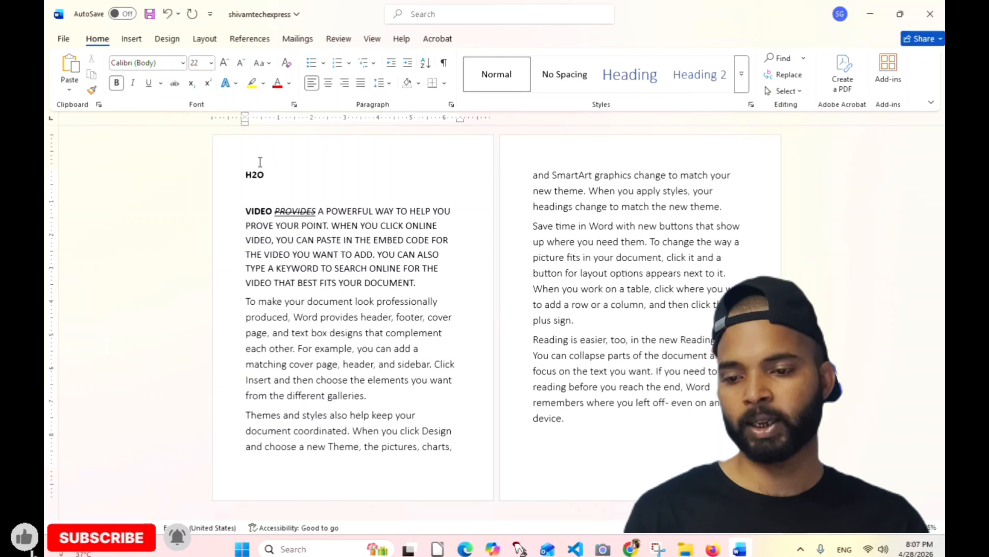
- Format the 2 in H2O as subscript, and switch it to superscript
{"action": "key", "text": "Left"}
{"action": "key", "text": "shift+Left"}
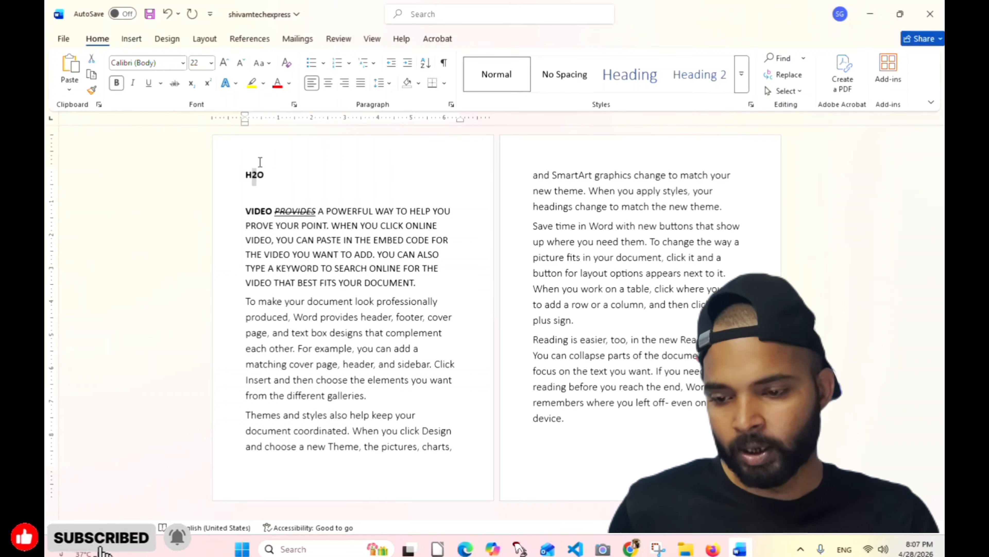
{"action": "left_click", "coordinate": [193, 88]}
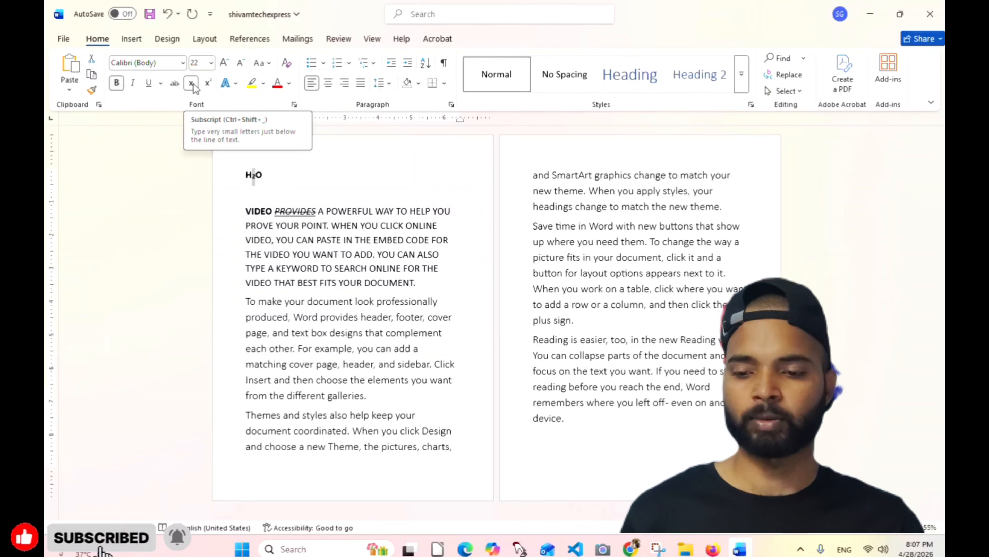
{"action": "left_click", "coordinate": [207, 84]}
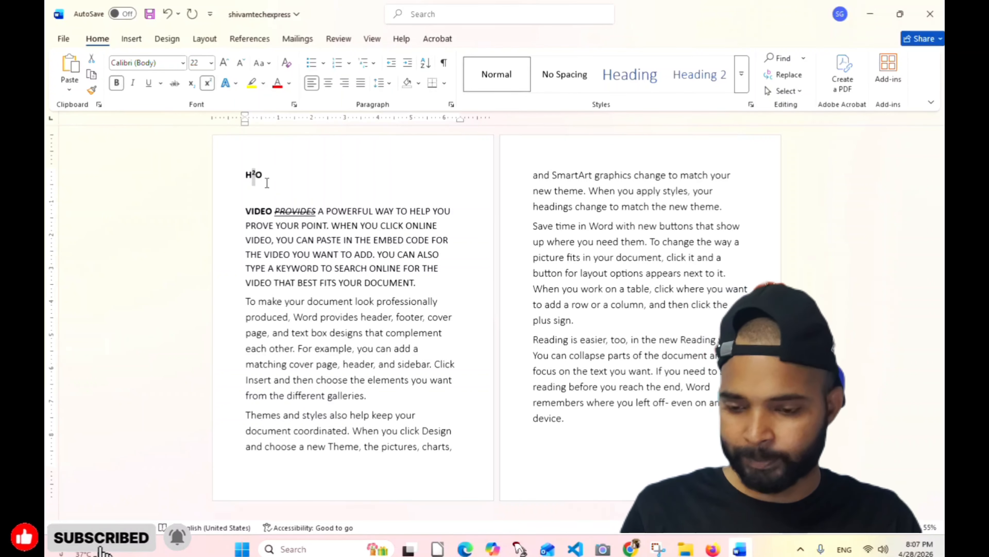
{"action": "key", "text": "ctrl+shift+equal"}
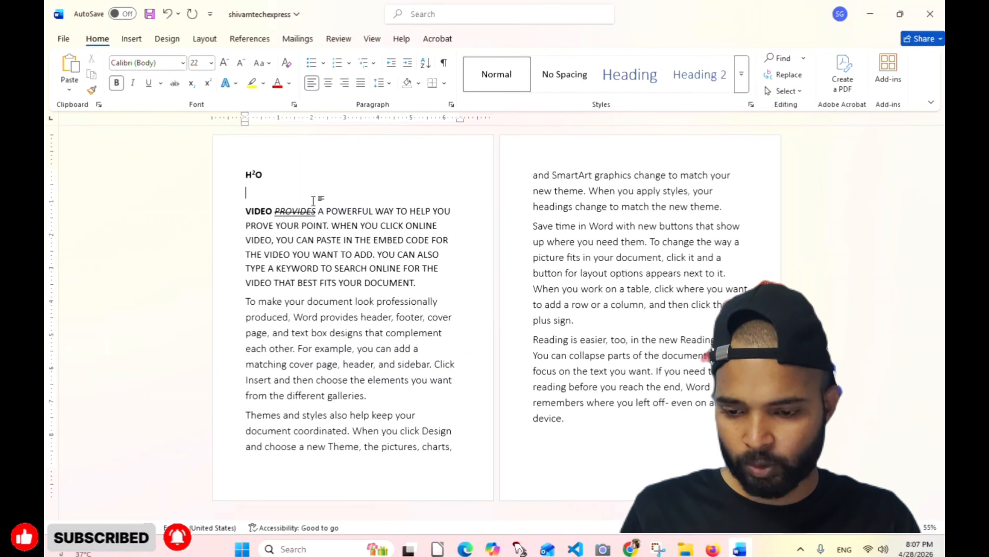
{"action": "key", "text": "ctrl+equal"}
- Delete the H2O line and the empty paragraphs above the first paragraph
{"action": "key", "text": "BackSpace"}
{"action": "key", "text": "BackSpace"}
{"action": "key", "text": "Delete"}
{"action": "key", "text": "Delete"}
{"action": "key", "text": "Delete"}
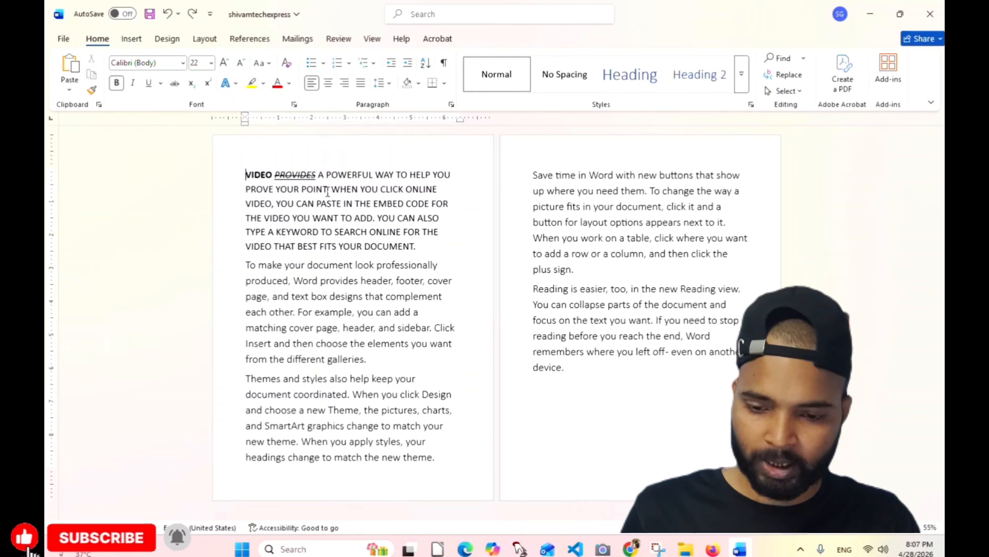
{"action": "key", "text": "Return"}
{"action": "key", "text": "BackSpace"}
- Undo the recent edits until PROVIDES is plain again and the whole text is back at font size 14
{"action": "key", "text": "ctrl+z"}
{"action": "key", "text": "ctrl+z"}
{"action": "key", "text": "ctrl+z"}
{"action": "key", "text": "ctrl+z"}
{"action": "key", "text": "ctrl+z"}
{"action": "key", "text": "ctrl+z"}
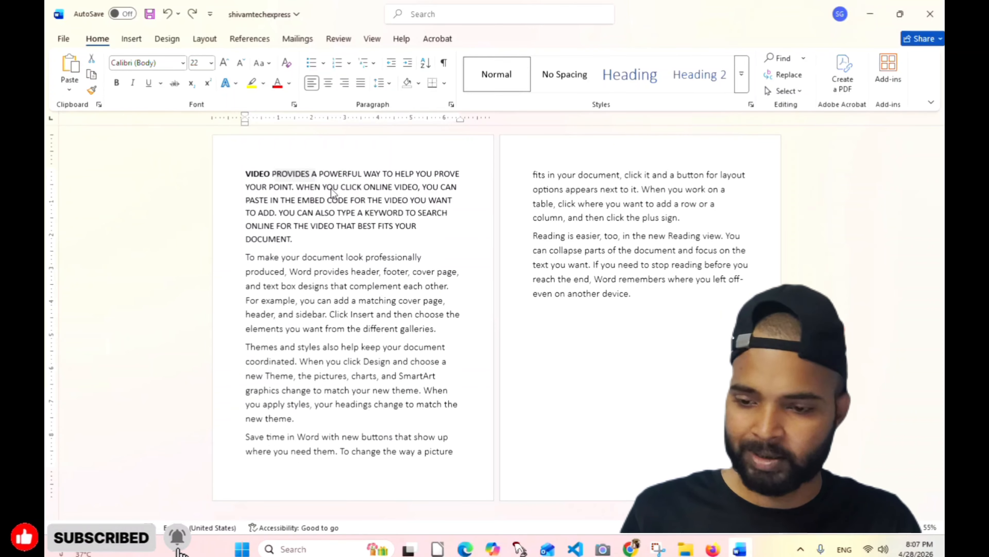
{"action": "key", "text": "ctrl+z"}
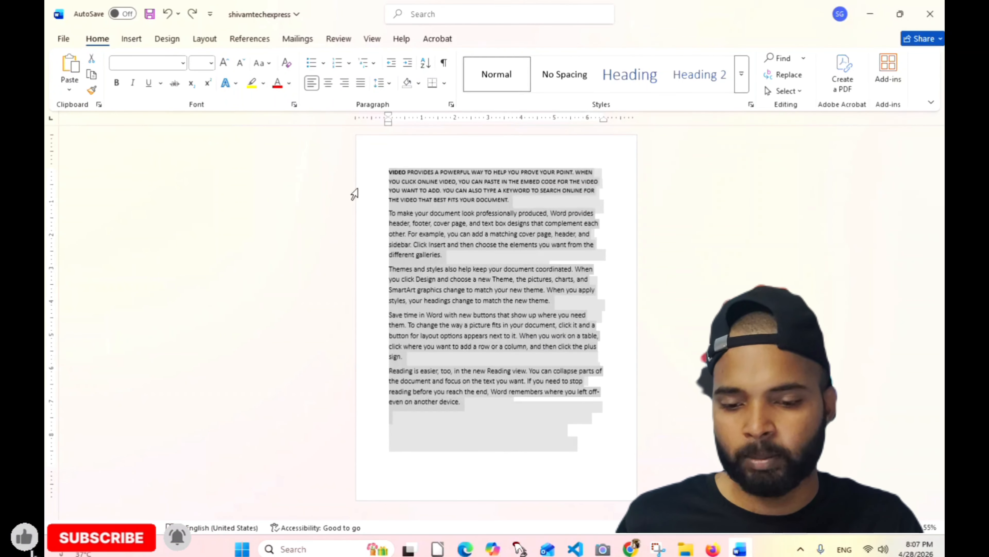
{"action": "key", "text": "ctrl+z"}
{"action": "left_click", "coordinate": [479, 182]}
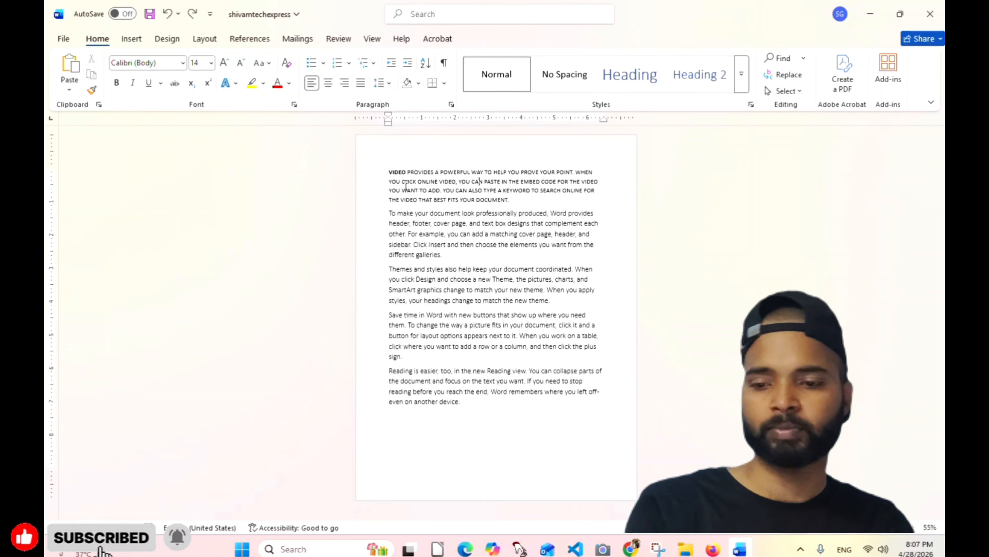
- Increase the font size of the opening word VIDEO to 28
{"action": "left_click_drag", "start_coordinate": [389, 173], "coordinate": [433, 173]}
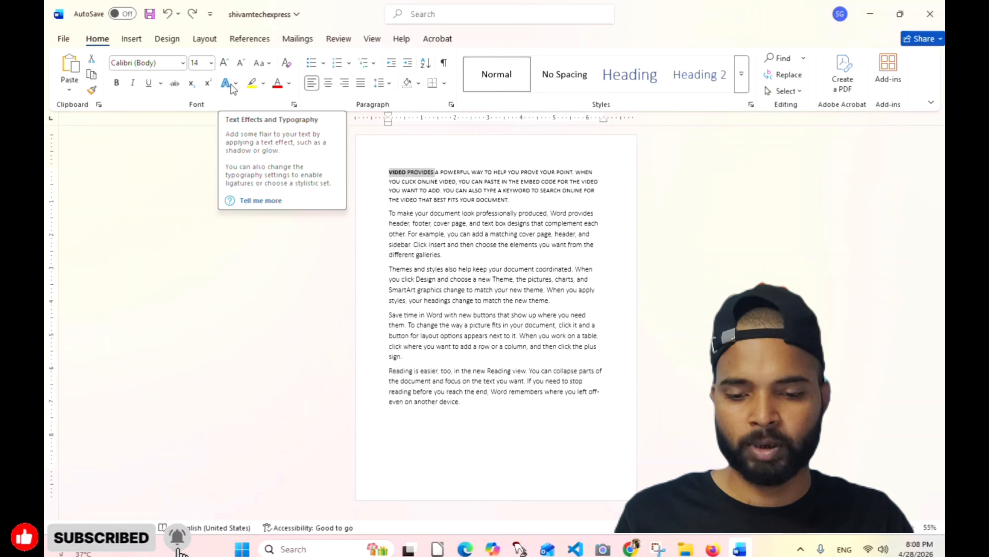
{"action": "left_click", "coordinate": [409, 176]}
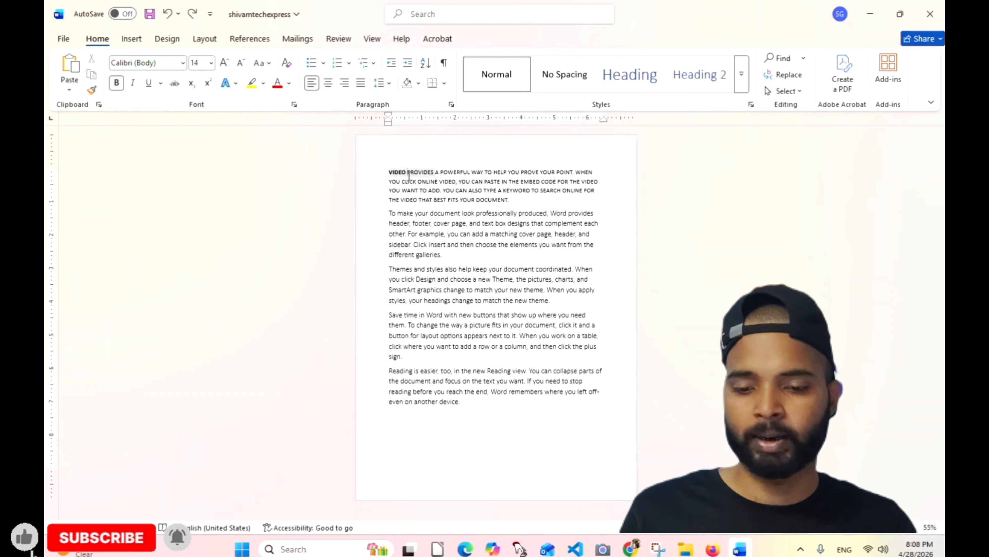
{"action": "left_click_drag", "start_coordinate": [409, 176], "coordinate": [387, 175]}
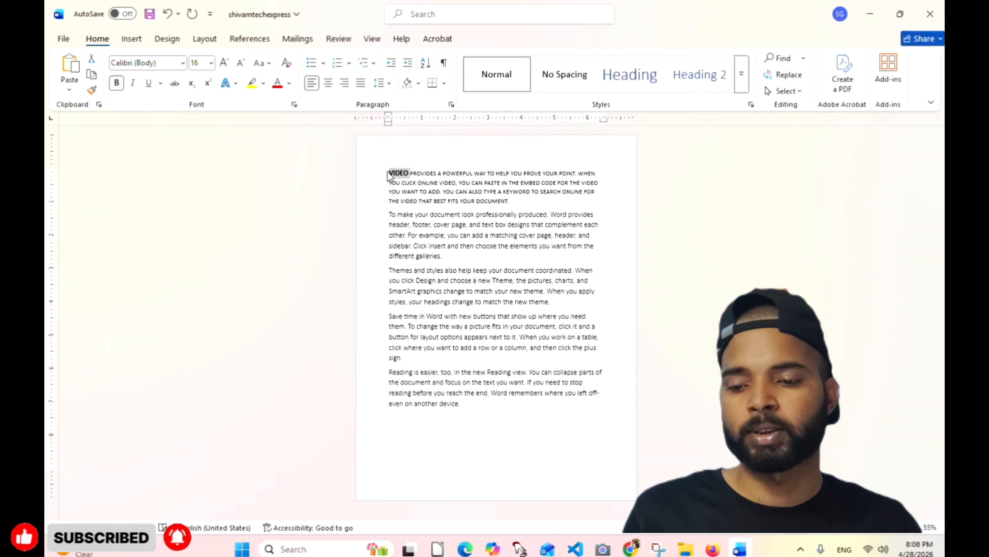
{"action": "key", "text": "ctrl+shift+period"}
{"action": "key", "text": "ctrl+shift+period"}
{"action": "key", "text": "ctrl+shift+period"}
{"action": "key", "text": "ctrl+shift+period"}
{"action": "key", "text": "ctrl+shift+period"}
{"action": "key", "text": "ctrl+shift+period"}
{"action": "key", "text": "ctrl+shift+period"}
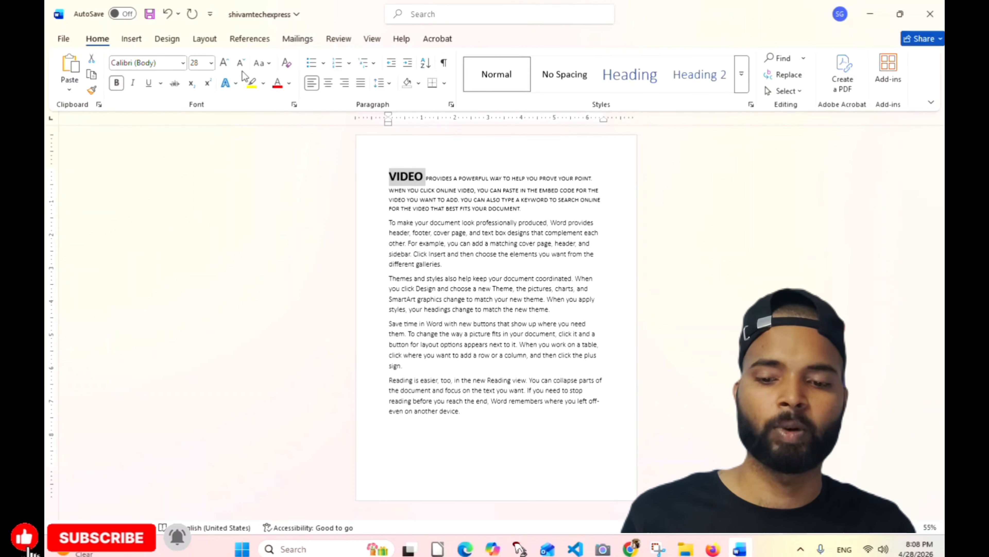
- Apply the dark blue-gray shadowed text effect preset to VIDEO, and review the outline, shadow, reflection and number style options
{"action": "left_click", "coordinate": [236, 84]}
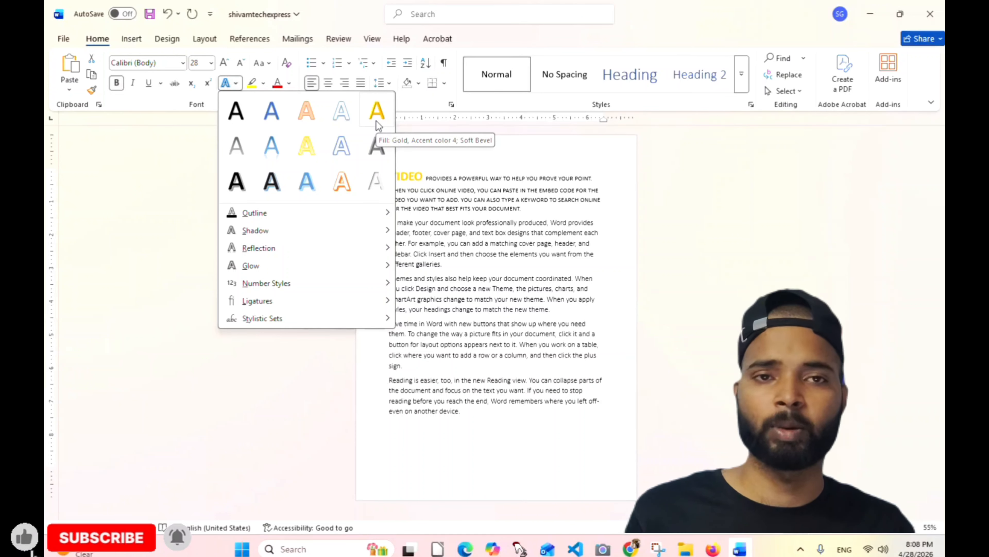
{"action": "left_click", "coordinate": [274, 186]}
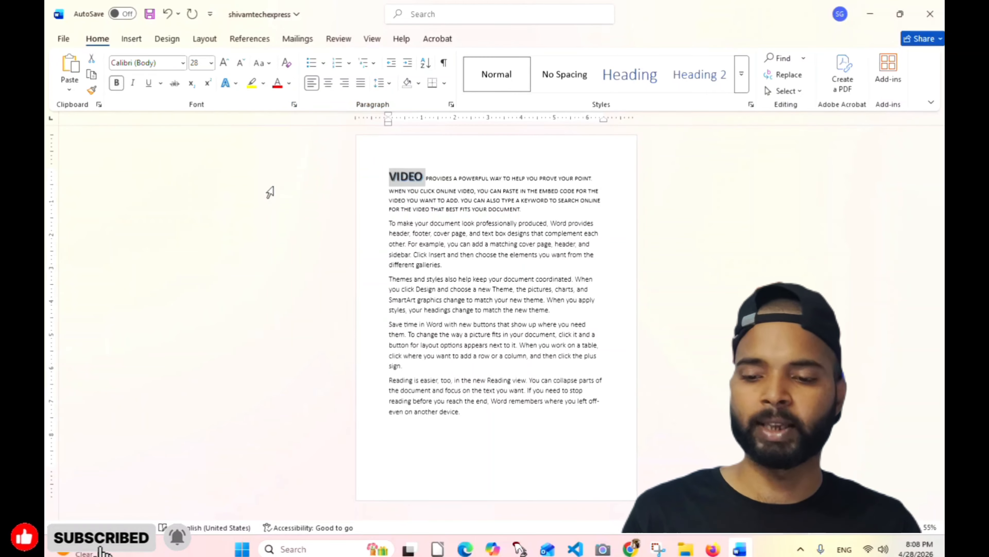
{"action": "left_click", "coordinate": [235, 87]}
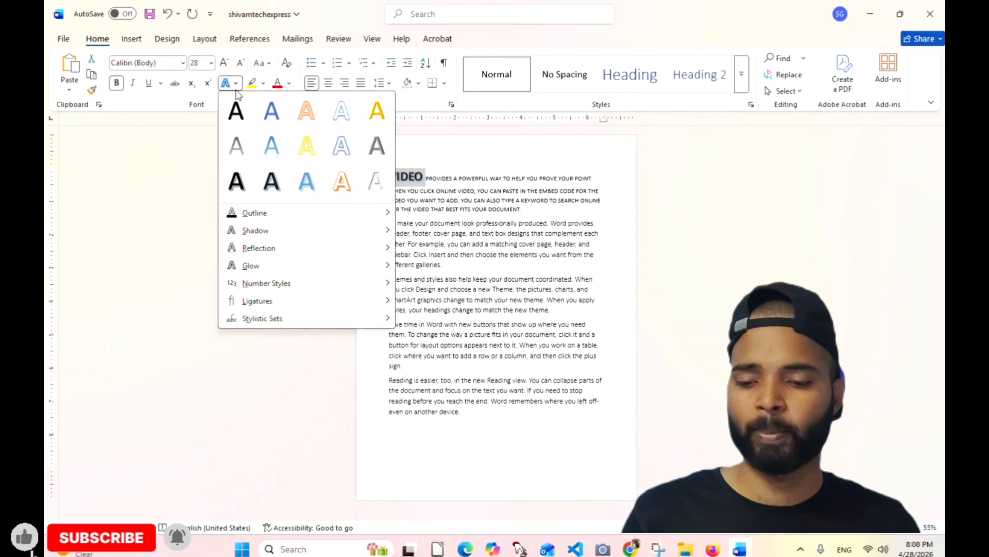
{"action": "mouse_move", "coordinate": [273, 215]}
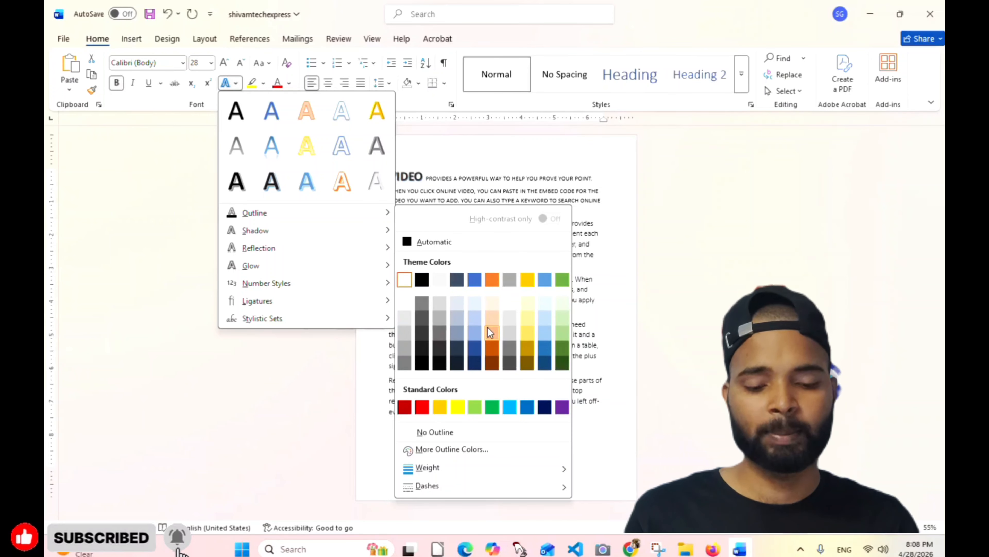
{"action": "mouse_move", "coordinate": [470, 469]}
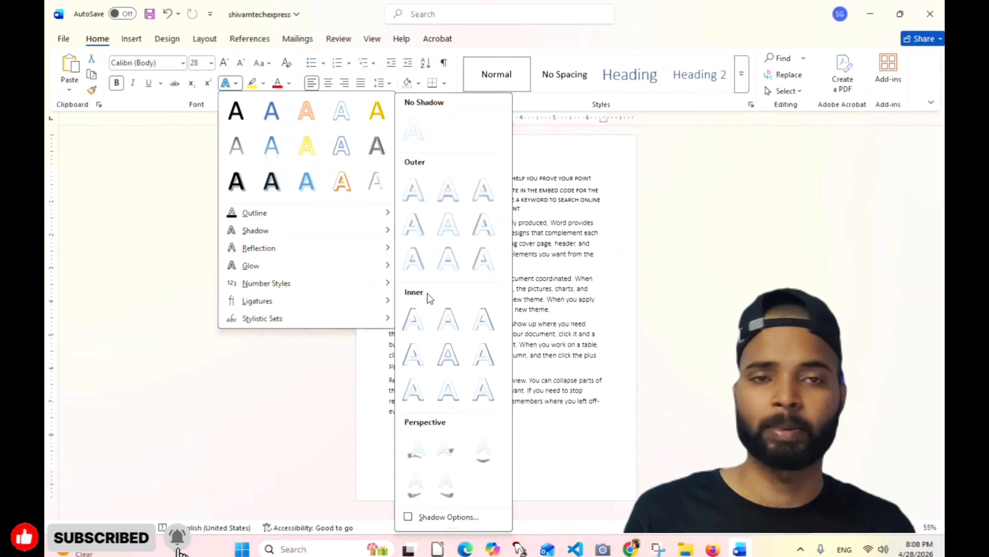
{"action": "mouse_move", "coordinate": [314, 250]}
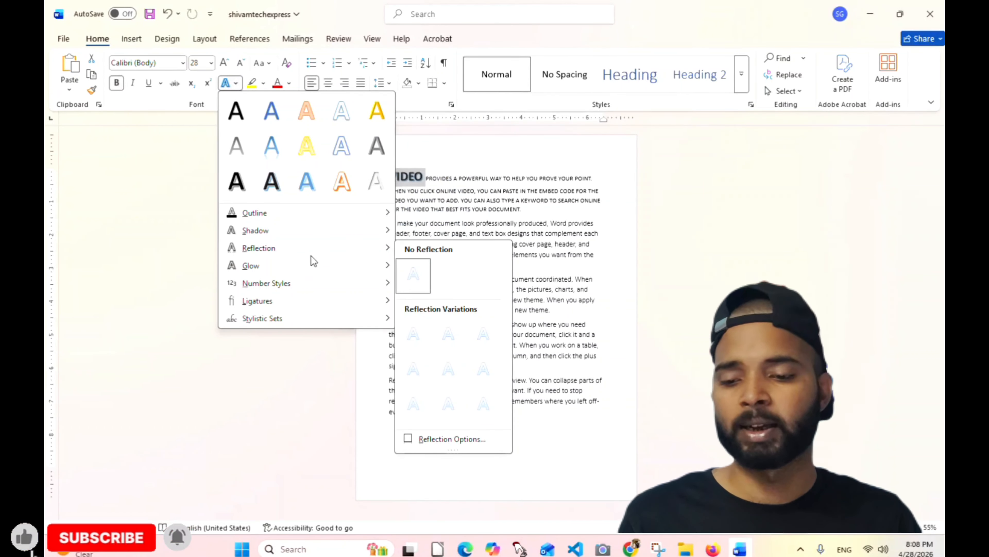
{"action": "mouse_move", "coordinate": [323, 283]}
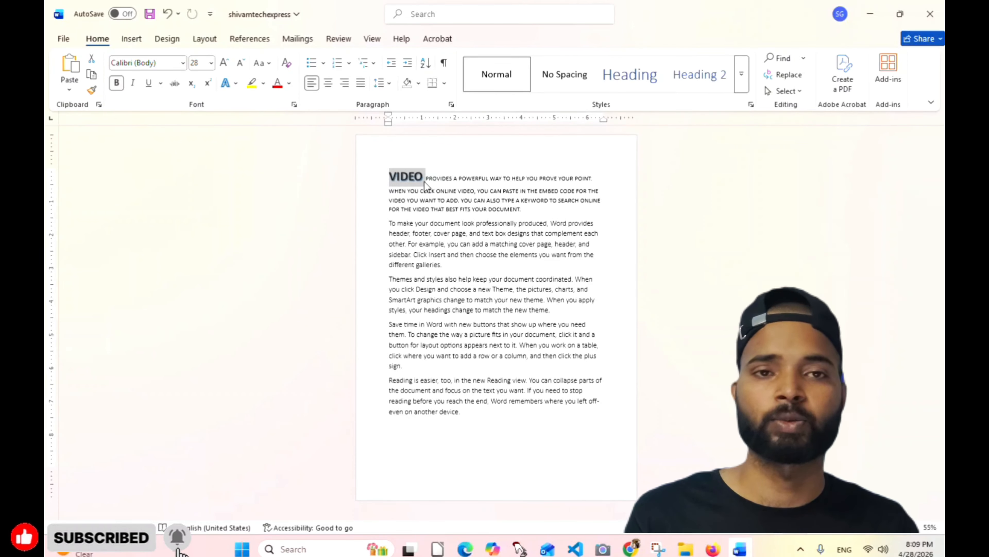
- Highlight VIDEO in yellow and move the text after it into a new paragraph
{"action": "left_click", "coordinate": [252, 87]}
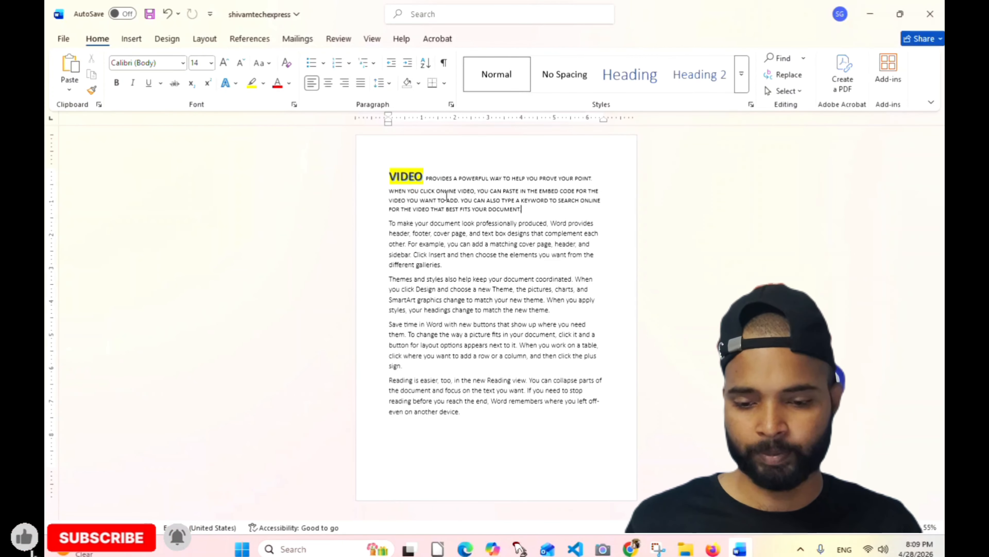
{"action": "left_click", "coordinate": [427, 179]}
{"action": "key", "text": "Return"}
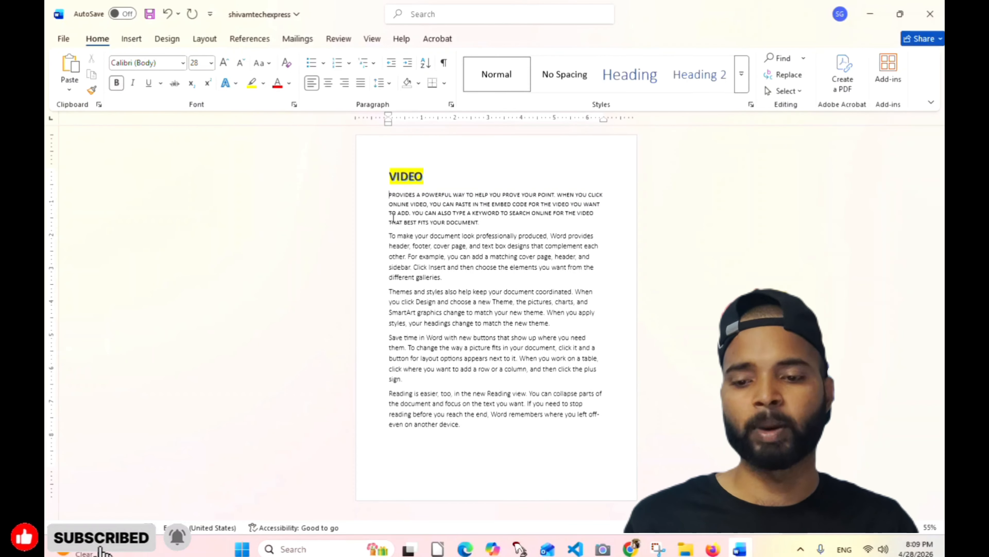
- Colour the uppercase paragraph below the VIDEO heading dark blue from the theme colours
{"action": "left_click_drag", "start_coordinate": [390, 194], "coordinate": [480, 222]}
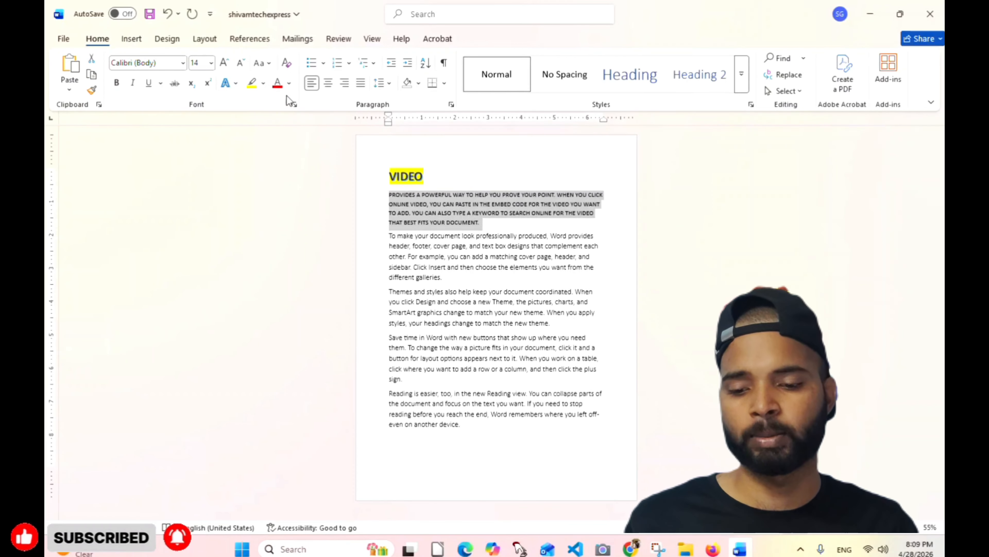
{"action": "left_click", "coordinate": [289, 83]}
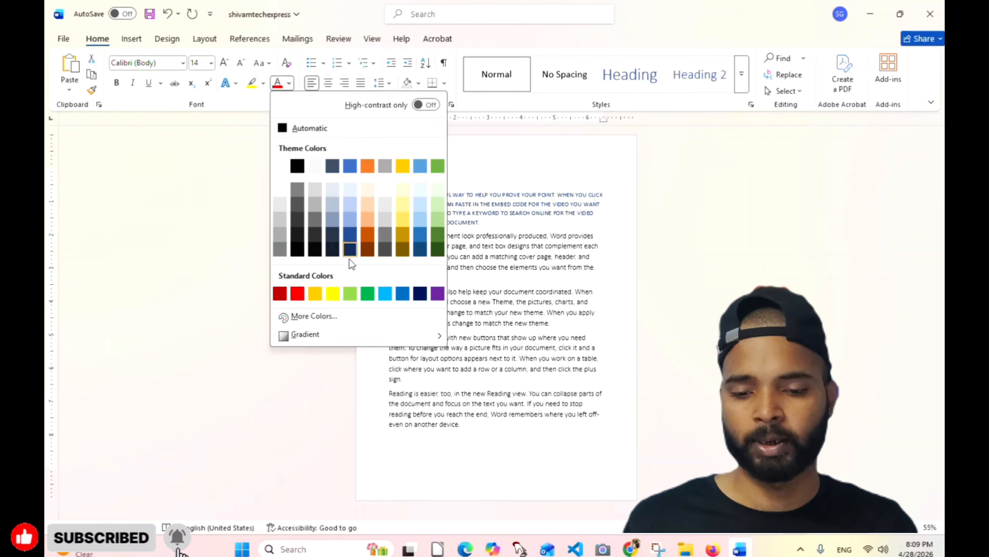
{"action": "left_click", "coordinate": [352, 234]}
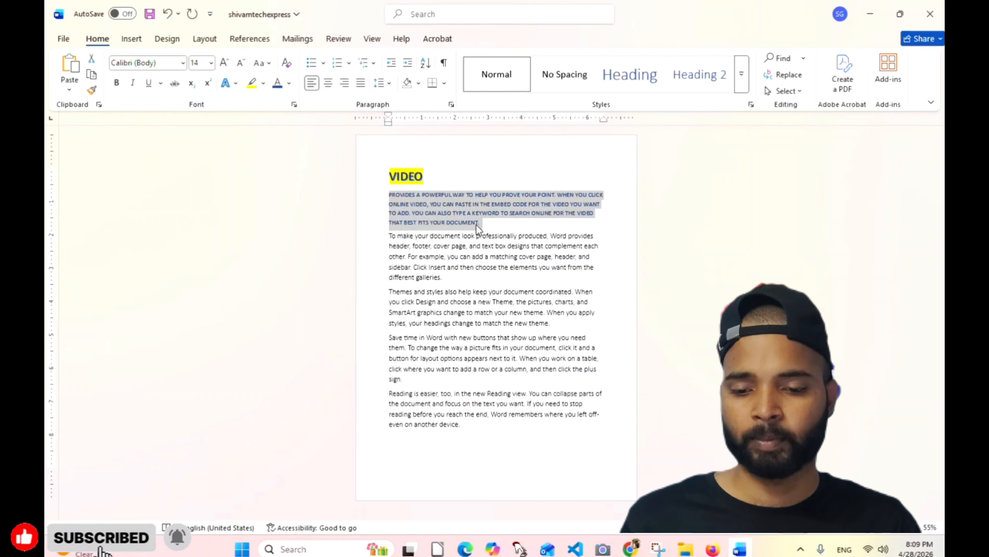
{"action": "left_click", "coordinate": [384, 197]}
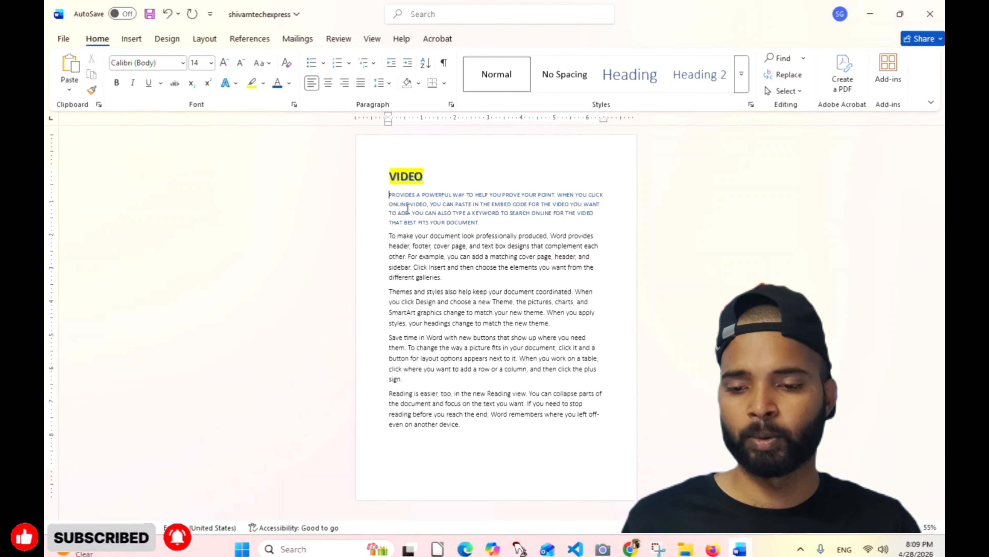
- Change the font colour of the uppercase paragraph below VIDEO to standard red
{"action": "left_click_drag", "start_coordinate": [392, 195], "coordinate": [479, 223]}
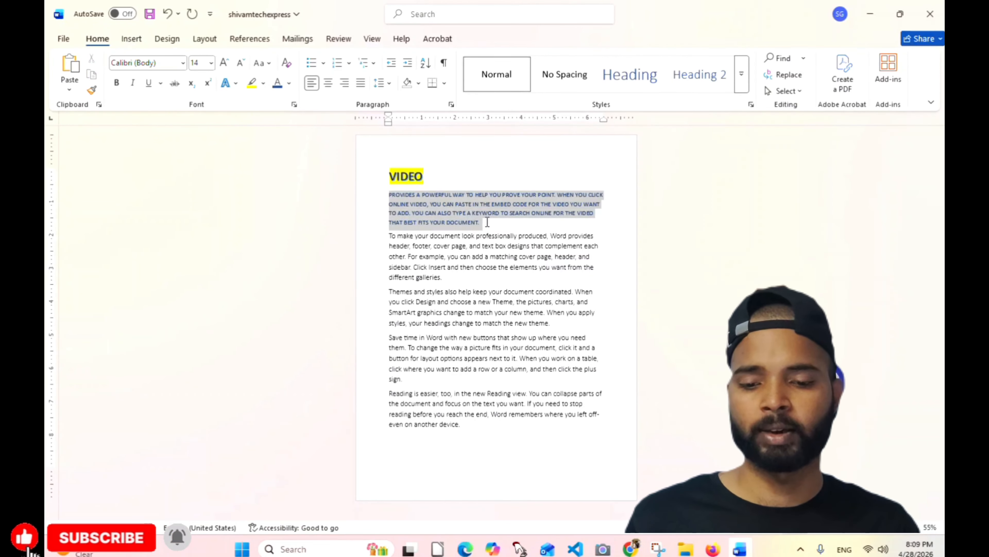
{"action": "left_click", "coordinate": [289, 84]}
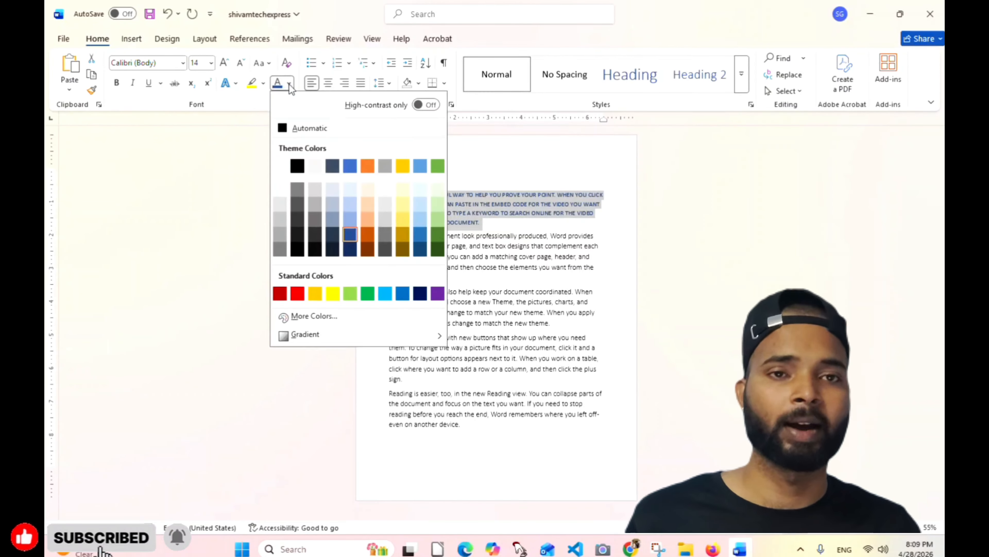
{"action": "left_click", "coordinate": [298, 293]}
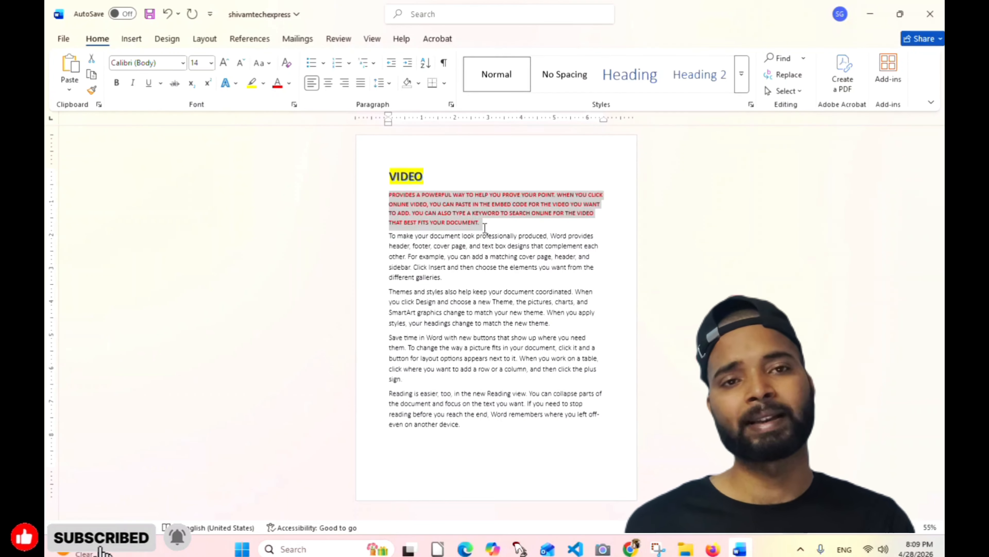
{"action": "left_click", "coordinate": [487, 225]}
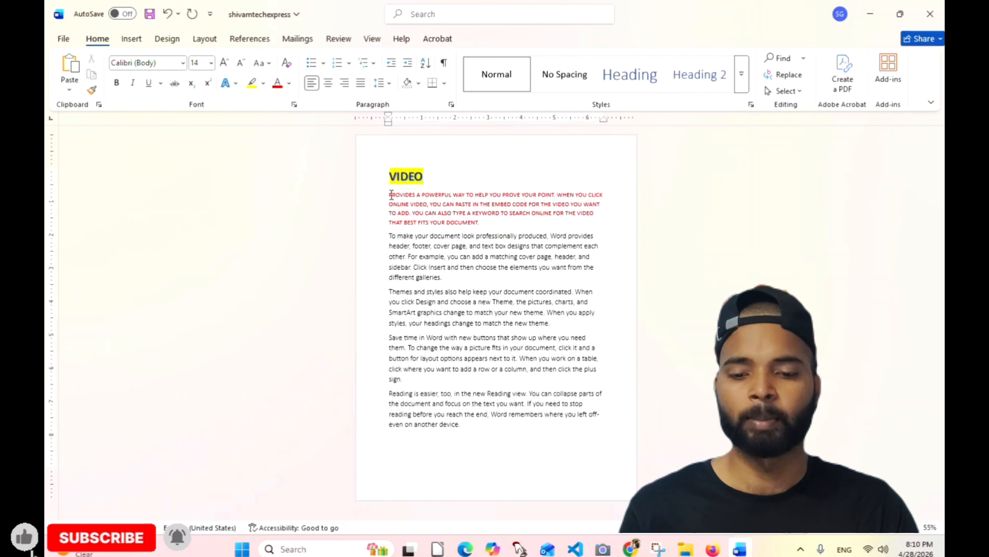
- Copy the word PROVIDES, paste it at the end of the red paragraph, and remove the pasted copy
{"action": "left_click_drag", "start_coordinate": [390, 195], "coordinate": [417, 198]}
{"action": "key", "text": "ctrl+c"}
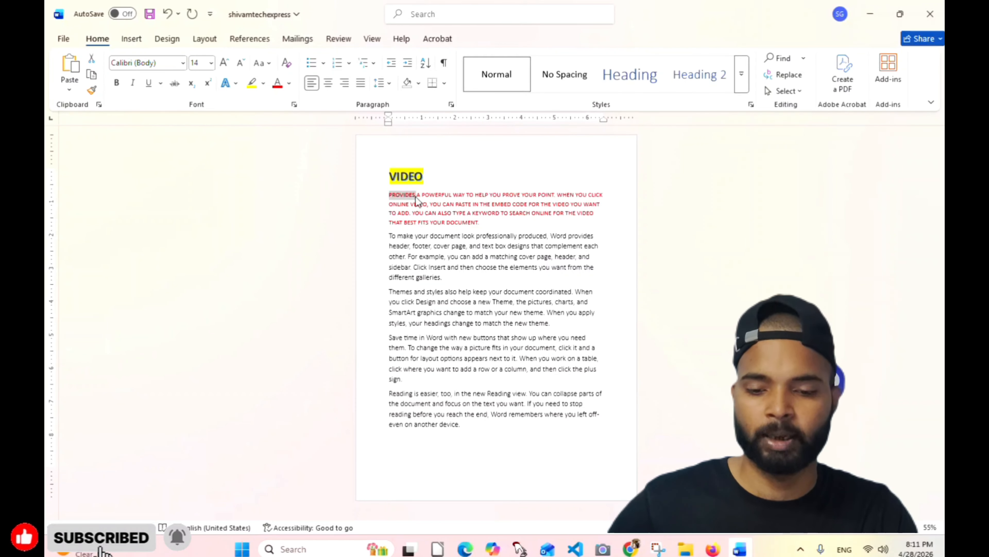
{"action": "left_click", "coordinate": [508, 224]}
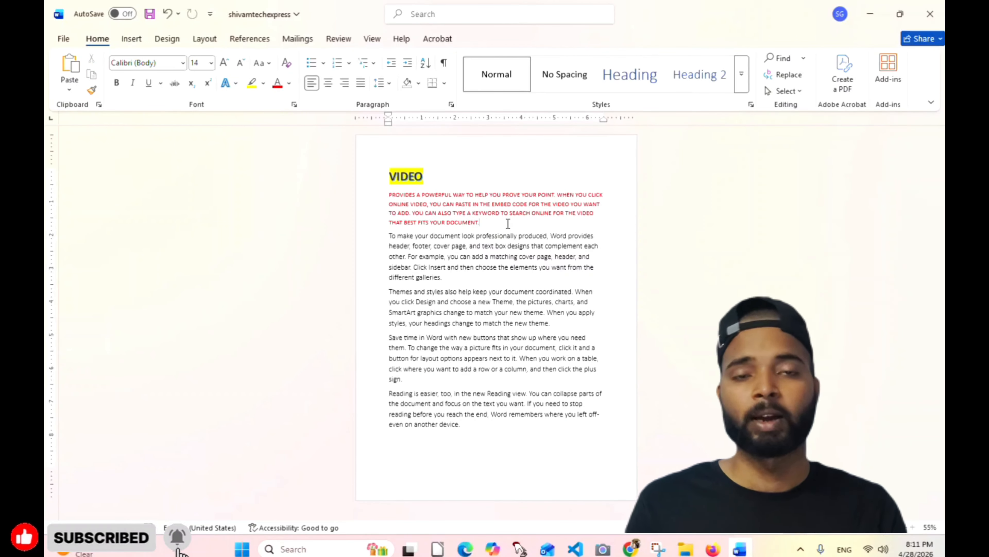
{"action": "key", "text": "ctrl+v"}
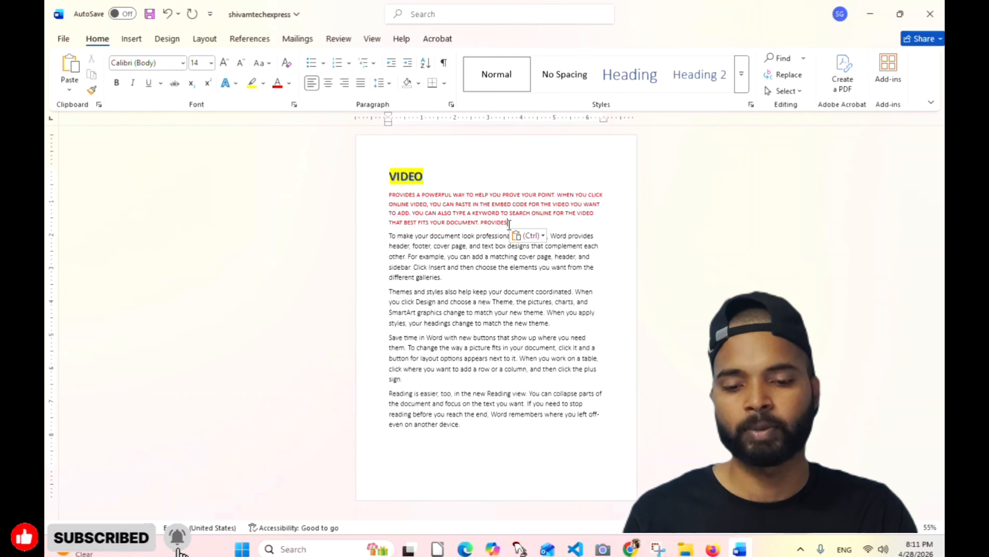
{"action": "key", "text": "ctrl+BackSpace"}
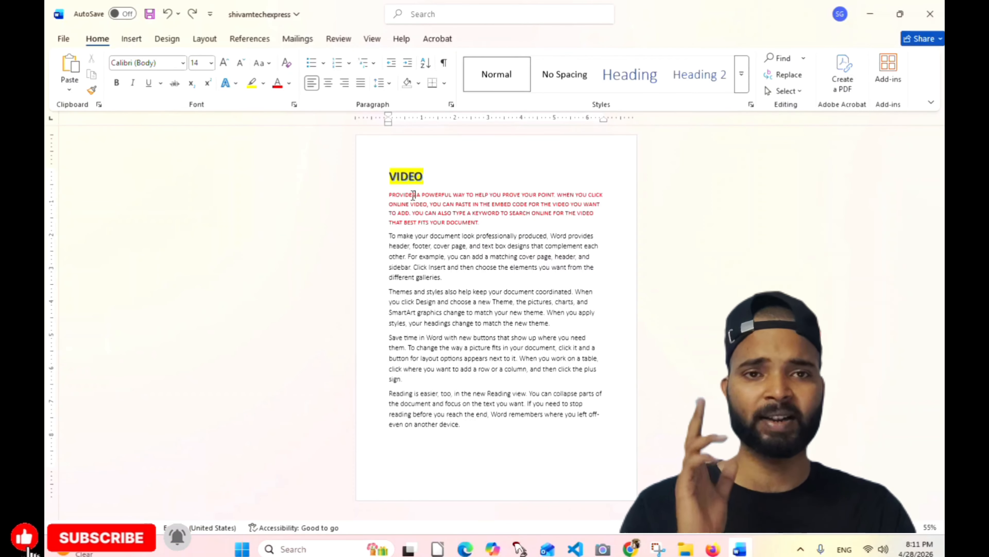
- Move the word PROVIDES from the start to the end of the red paragraph by cutting and pasting it
{"action": "left_click_drag", "start_coordinate": [415, 195], "coordinate": [384, 195]}
{"action": "key", "text": "ctrl+c"}
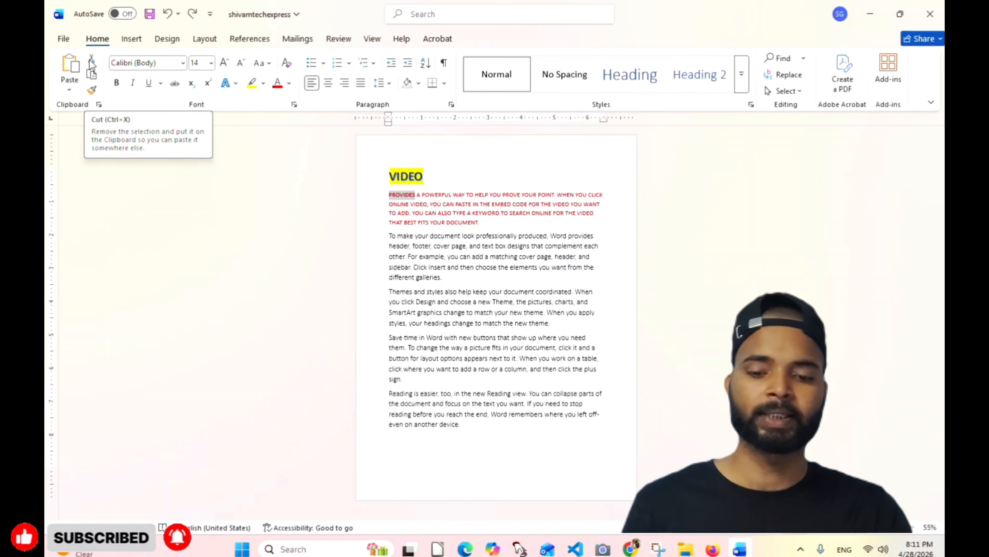
{"action": "left_click", "coordinate": [94, 60]}
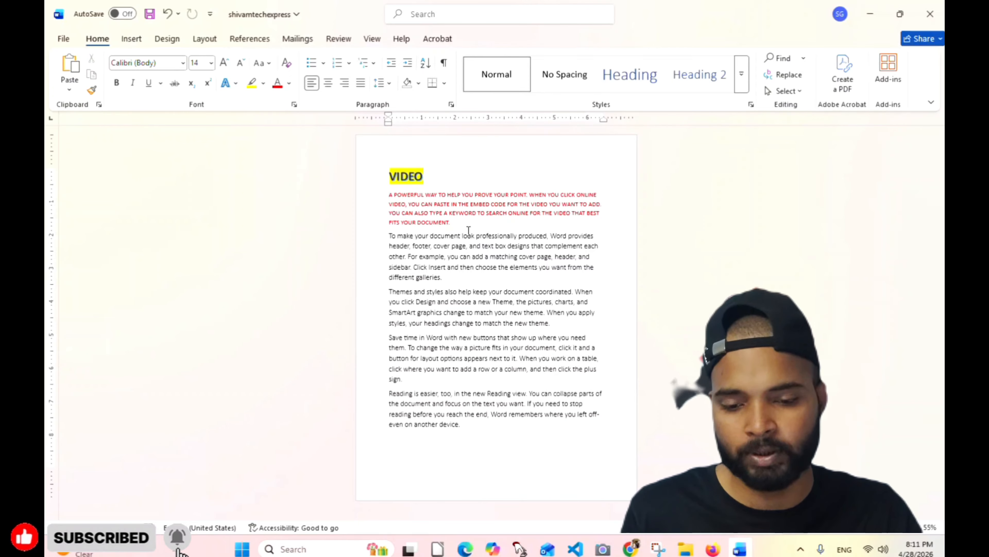
{"action": "left_click", "coordinate": [453, 224]}
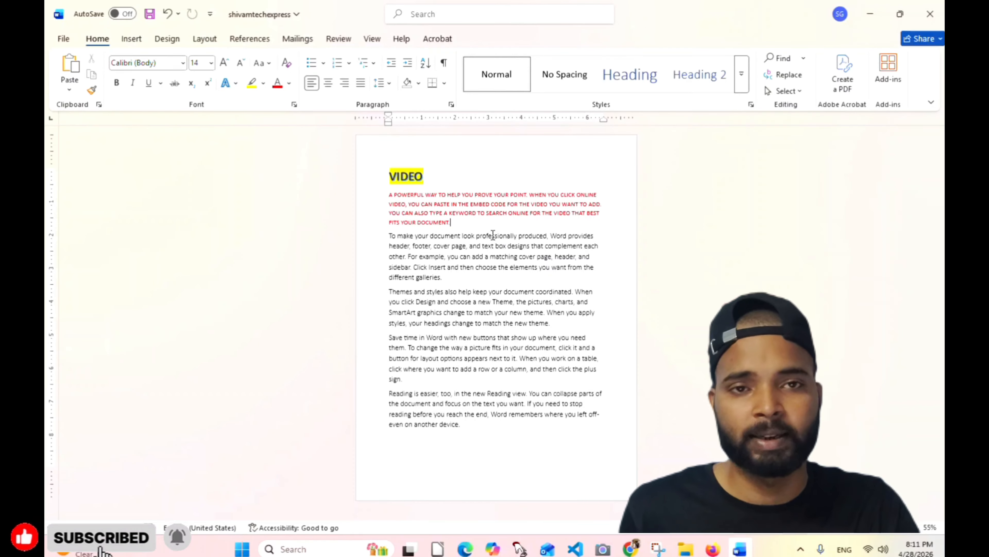
{"action": "key", "text": "ctrl+v"}
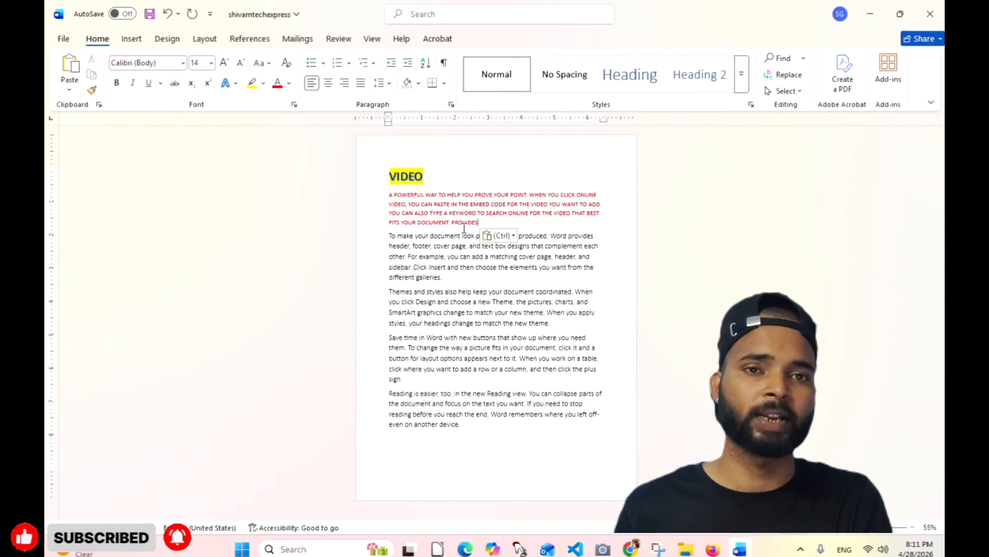
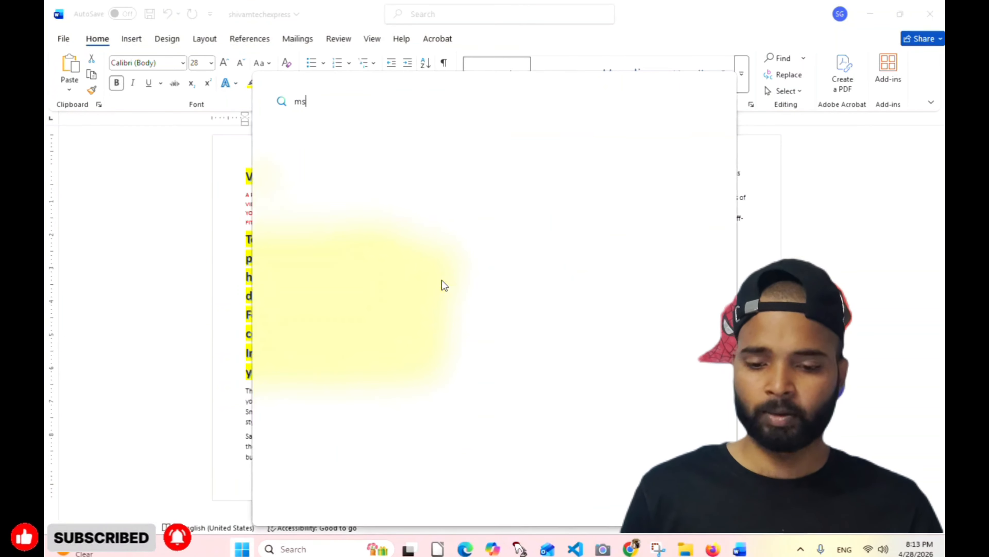
- Undo the recent formatting and text edits until the whole text is back at font size 12 with a plain bold VIDEO
{"action": "key", "text": "Escape"}
{"action": "key", "text": "ctrl+z"}
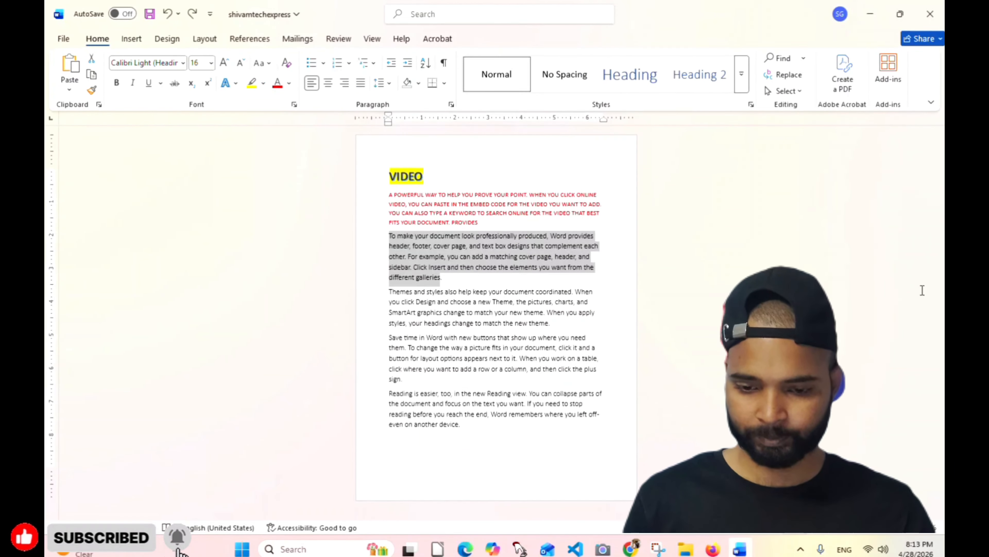
{"action": "key", "text": "ctrl+z"}
{"action": "key", "text": "ctrl+z"}
{"action": "key", "text": "ctrl+z"}
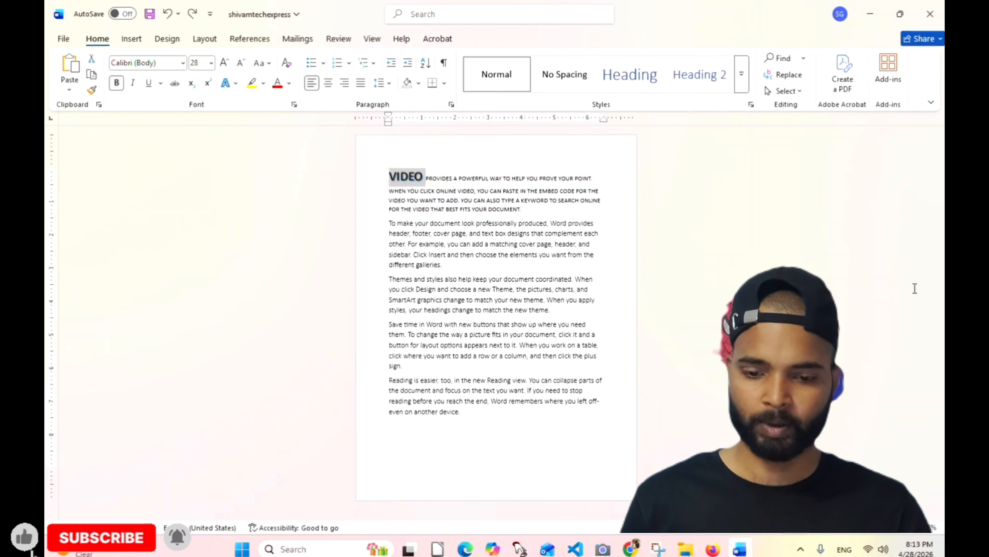
{"action": "key", "text": "ctrl+z"}
{"action": "key", "text": "ctrl+z"}
{"action": "key", "text": "ctrl+z"}
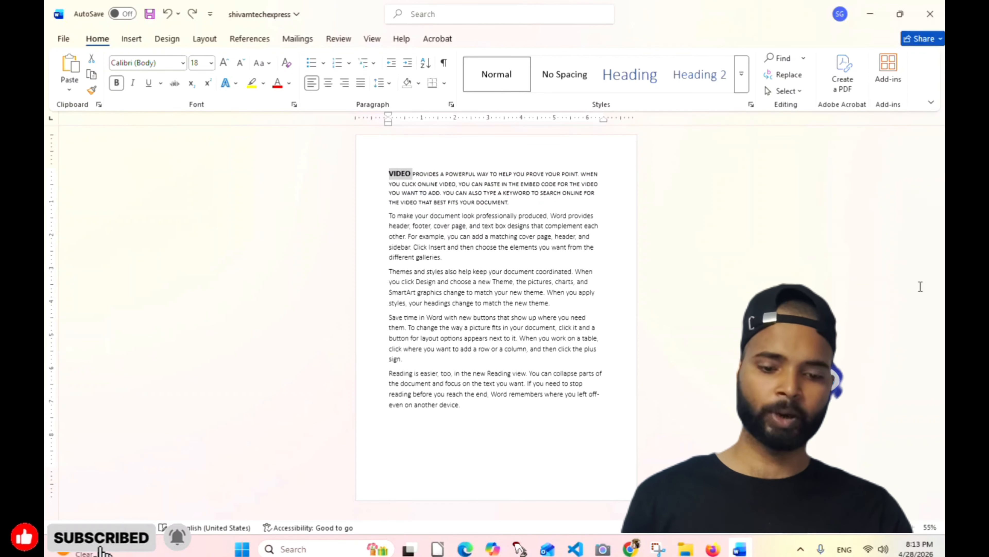
{"action": "key", "text": "ctrl+z"}
{"action": "key", "text": "ctrl+z"}
{"action": "key", "text": "ctrl+z"}
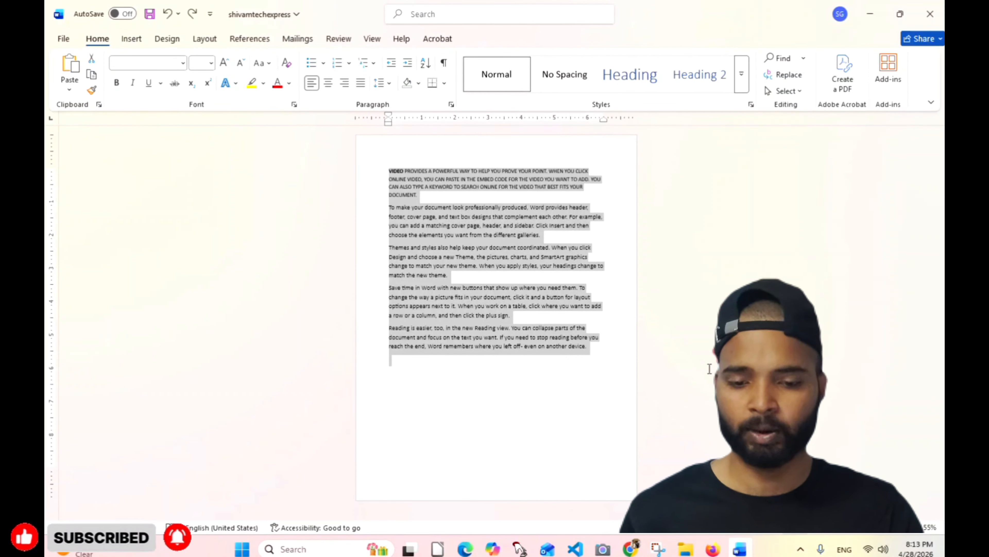
{"action": "left_click", "coordinate": [599, 360]}
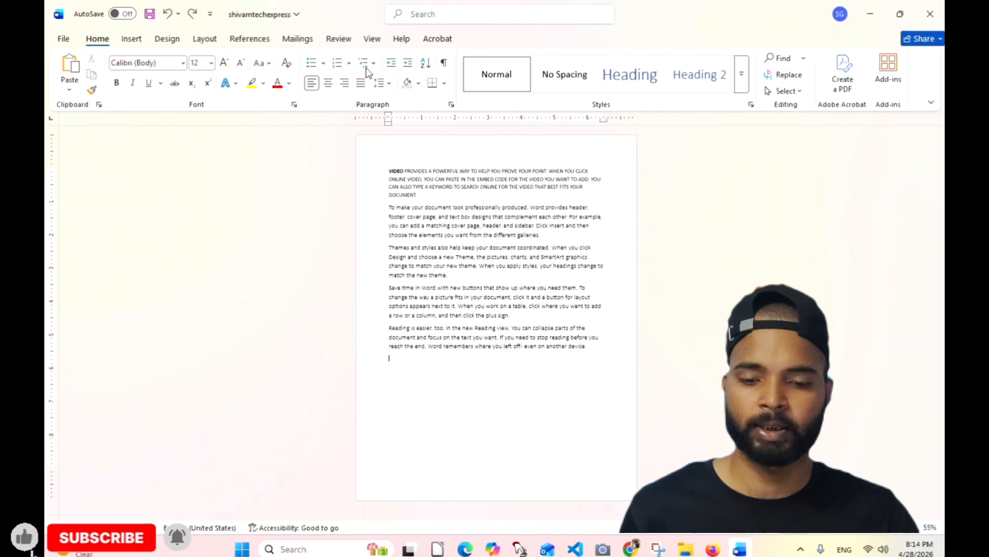
- Review the numbering library, then select all five paragraphs and preview the available bullet styles on them
{"action": "left_click", "coordinate": [352, 64]}
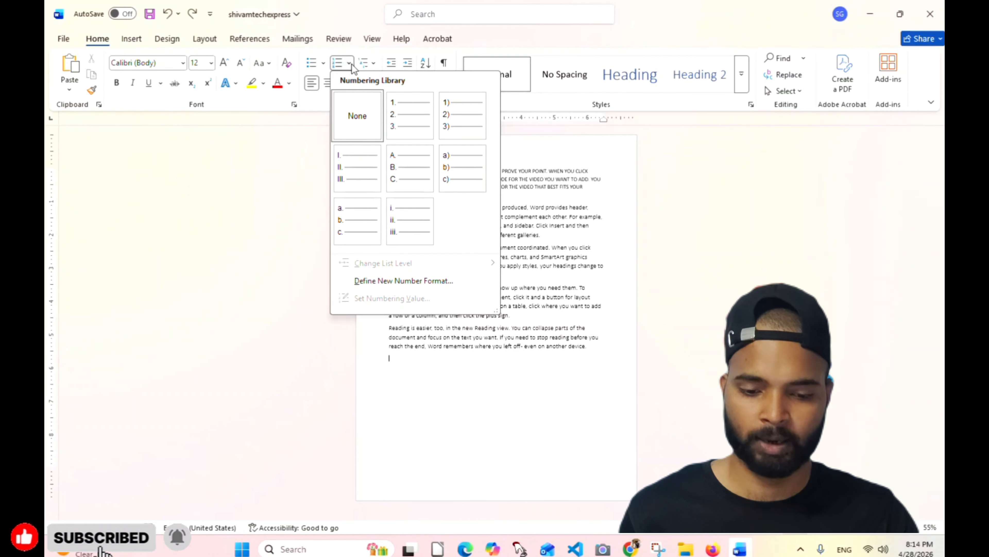
{"action": "left_click", "coordinate": [486, 415]}
{"action": "left_click_drag", "start_coordinate": [389, 172], "coordinate": [579, 354]}
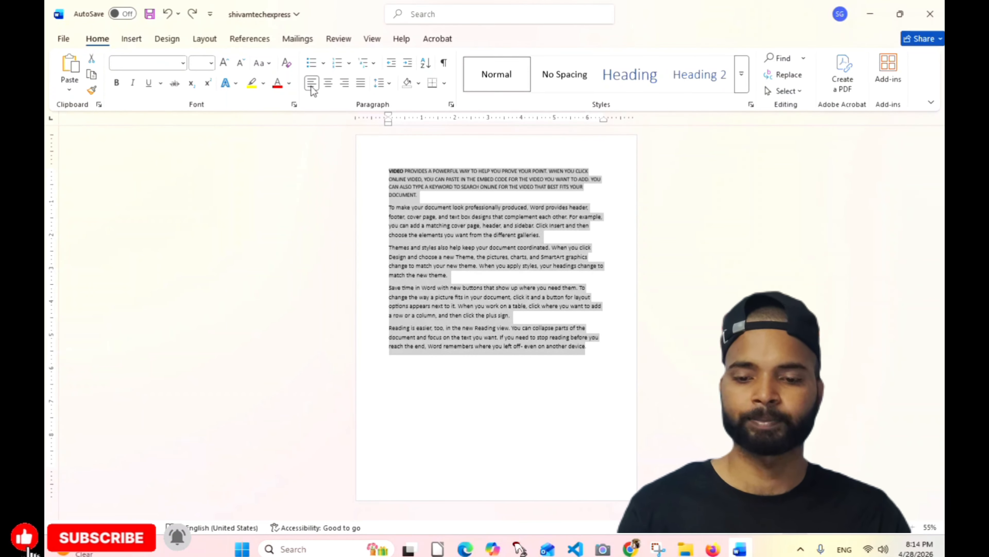
{"action": "left_click", "coordinate": [323, 64]}
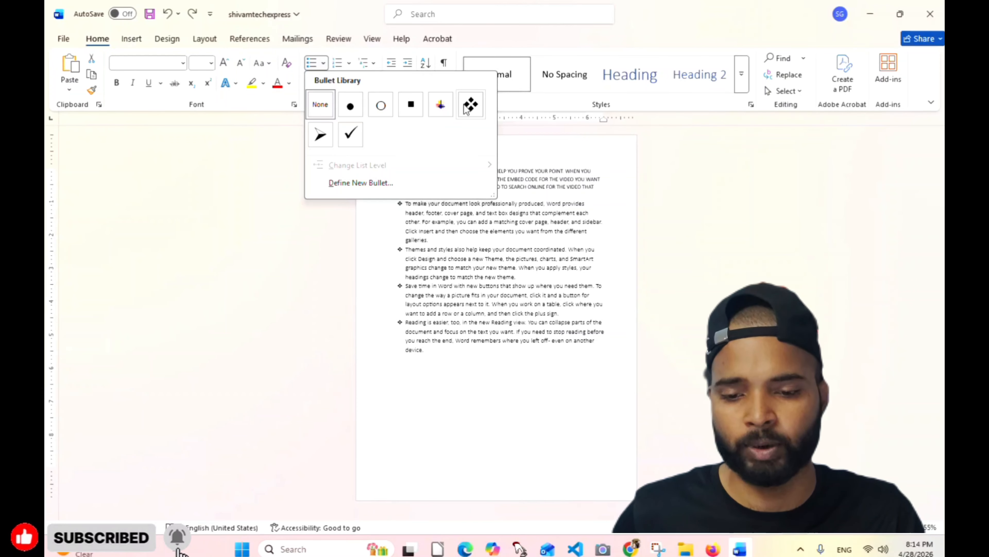
{"action": "left_click", "coordinate": [371, 233]}
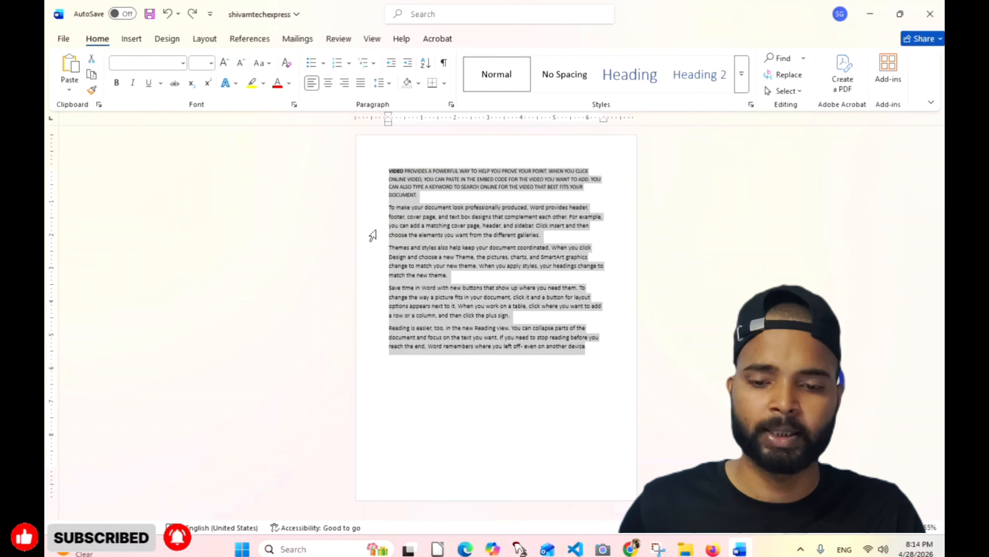
- Number the five paragraphs with the 1. 2. 3. format, then undo the numbering
{"action": "left_click", "coordinate": [353, 67]}
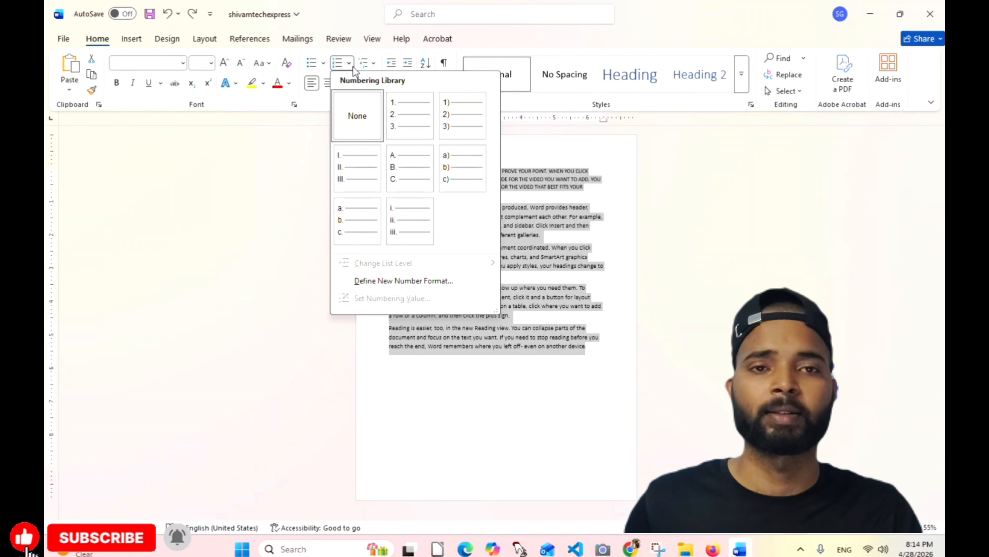
{"action": "left_click", "coordinate": [399, 122]}
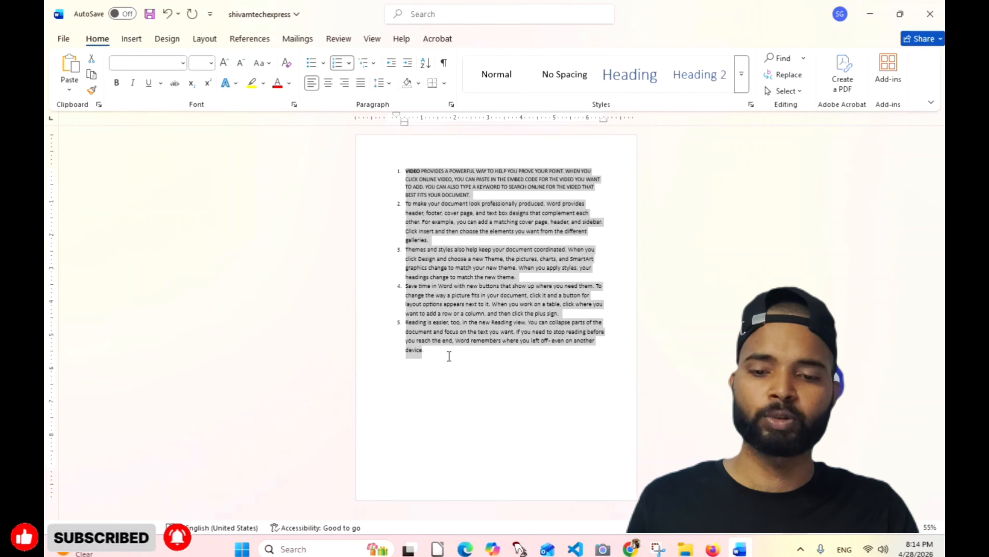
{"action": "key", "text": "ctrl+z"}
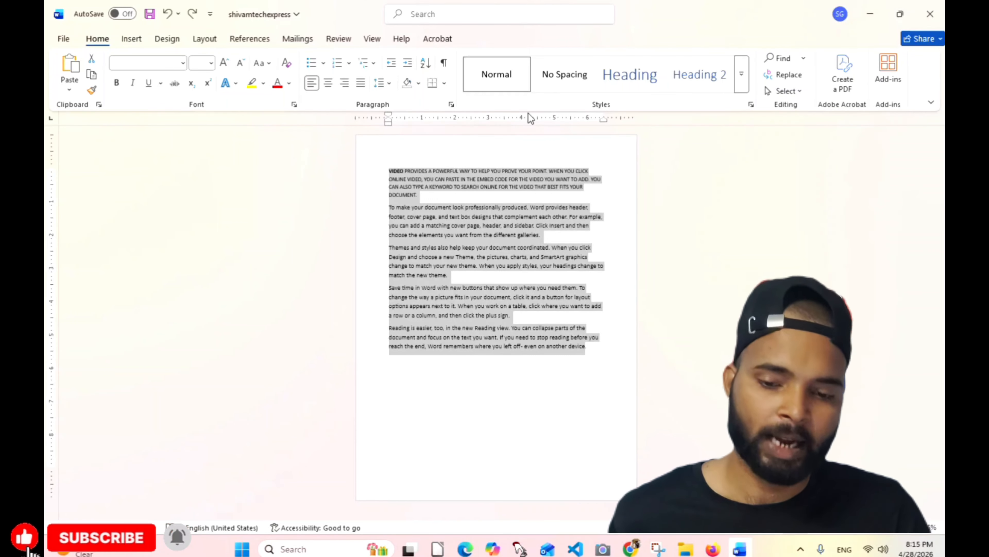
- Increase the left indent of all five paragraphs to 3 inches
{"action": "left_click", "coordinate": [391, 64]}
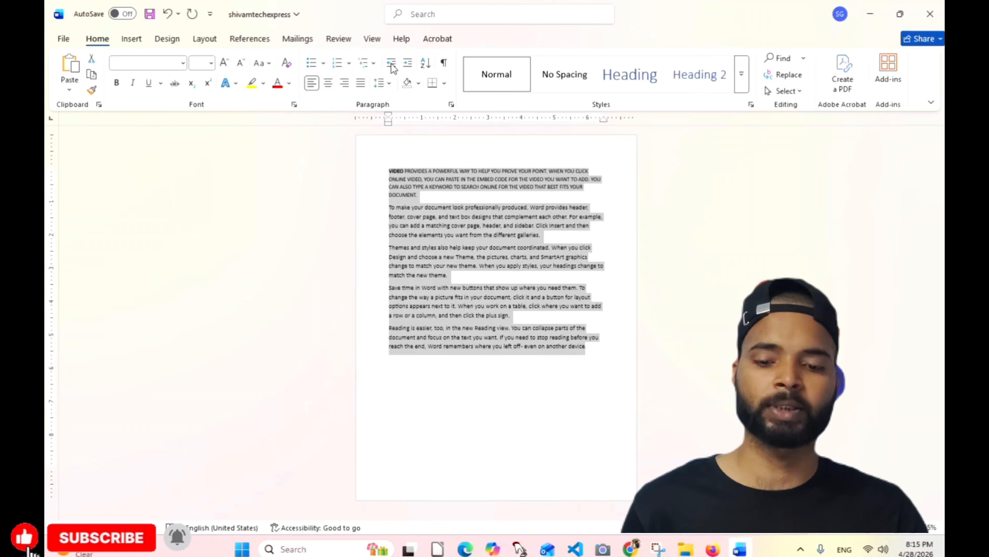
{"action": "left_click", "coordinate": [409, 64]}
{"action": "left_click", "coordinate": [409, 65]}
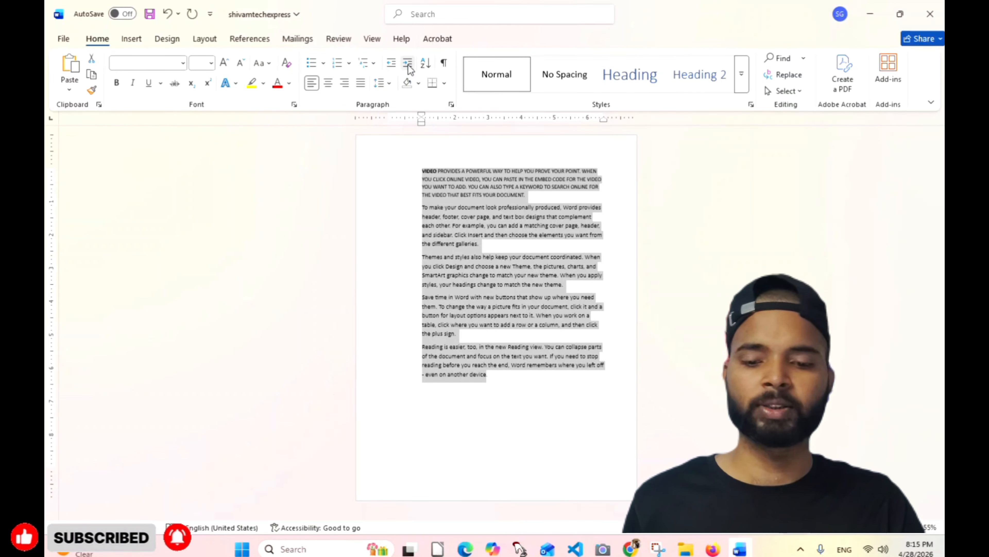
{"action": "left_click", "coordinate": [408, 64]}
{"action": "left_click", "coordinate": [409, 66]}
{"action": "left_click", "coordinate": [408, 67]}
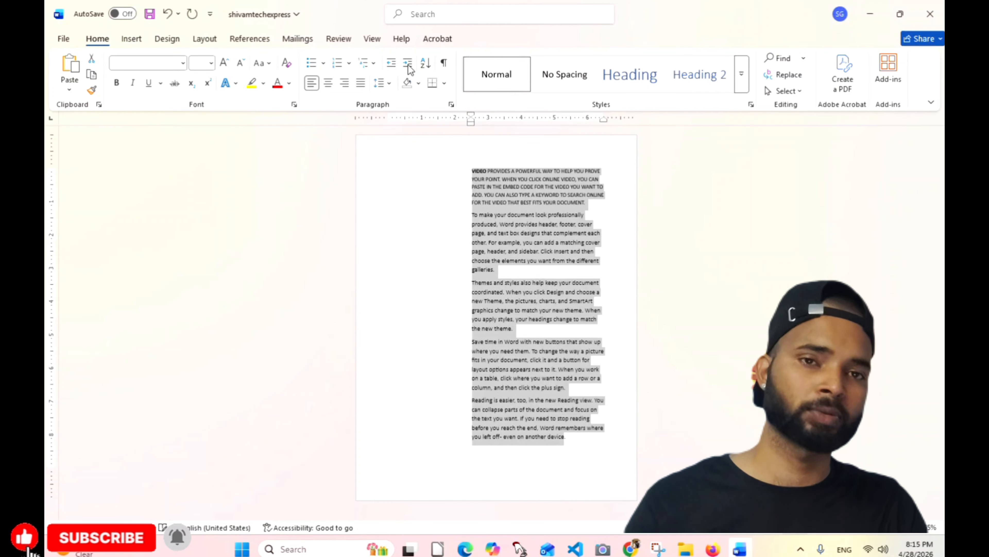
{"action": "left_click", "coordinate": [409, 67]}
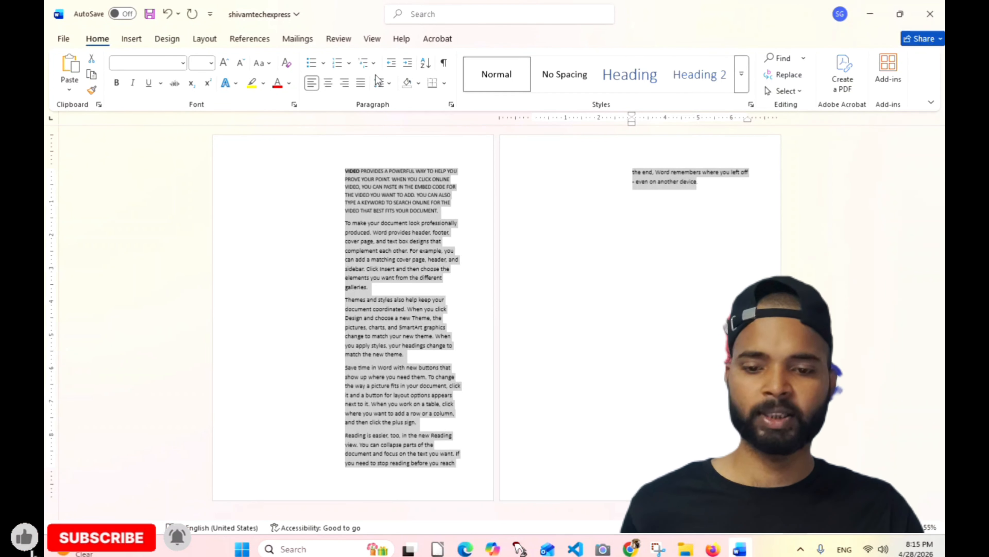
- Decrease the indent of all five paragraphs until they align with the left margin
{"action": "left_click", "coordinate": [395, 64]}
{"action": "left_click", "coordinate": [395, 64]}
{"action": "left_click", "coordinate": [395, 64]}
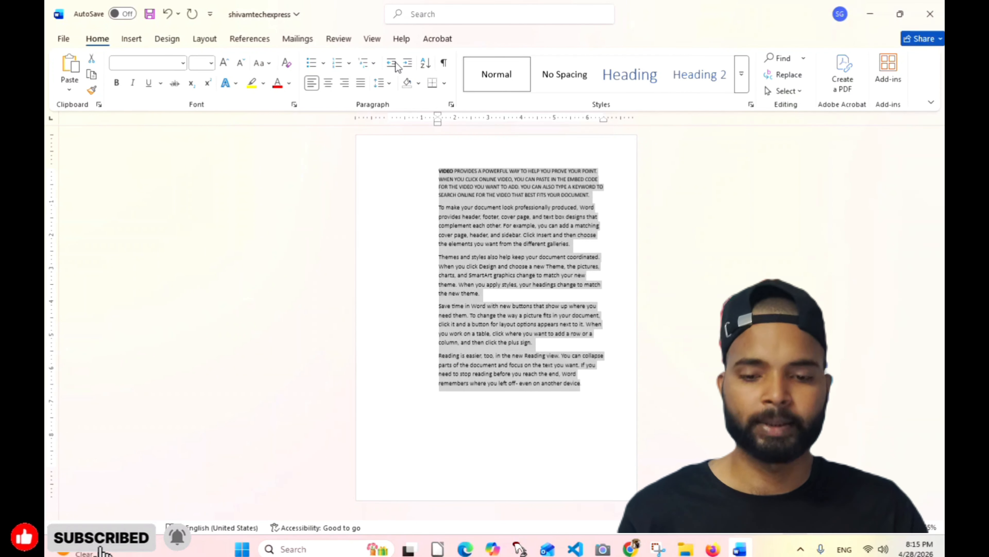
{"action": "left_click", "coordinate": [396, 64]}
{"action": "left_click", "coordinate": [396, 64]}
{"action": "left_click", "coordinate": [397, 65]}
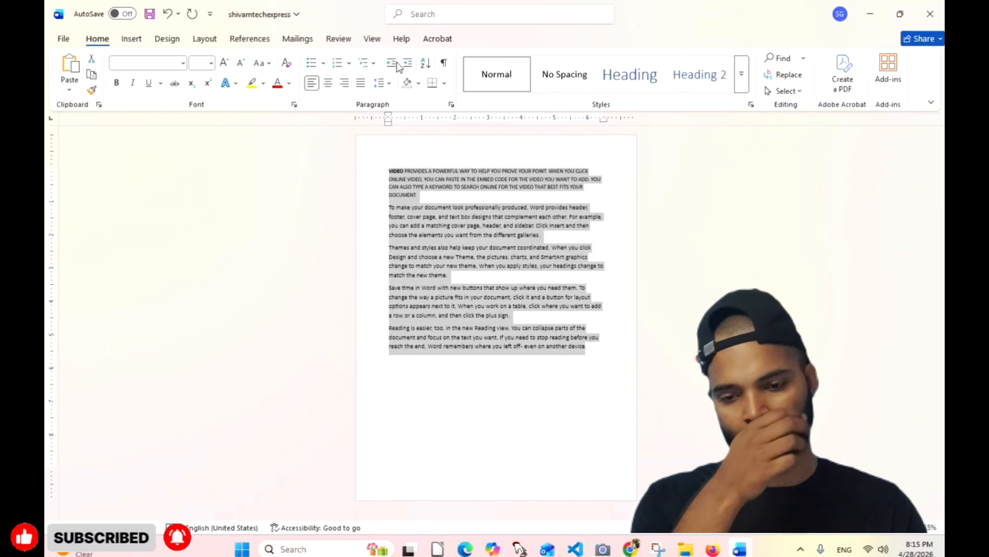
- Open the text sorting options for the selected paragraphs, then close them and clear the selection
{"action": "left_click", "coordinate": [425, 64]}
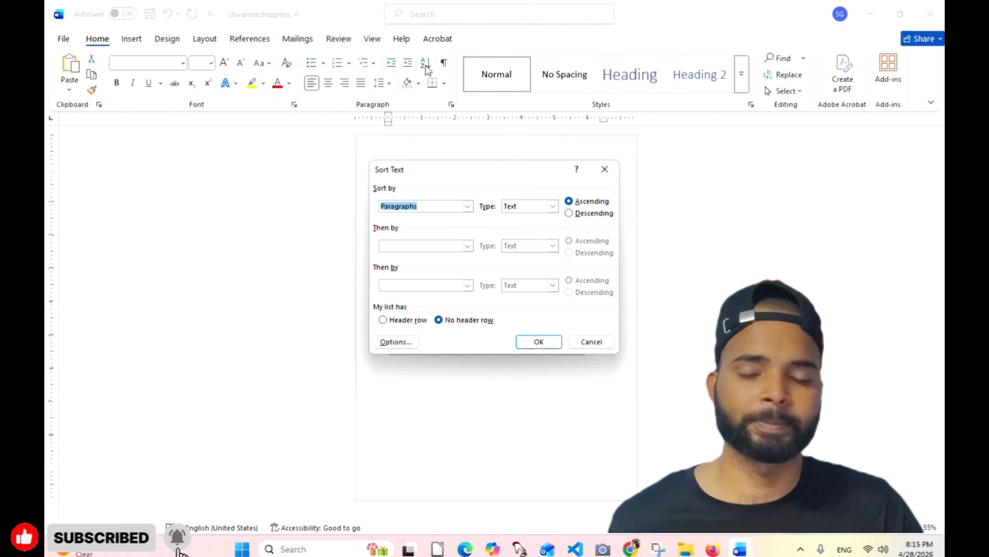
{"action": "left_click", "coordinate": [605, 171]}
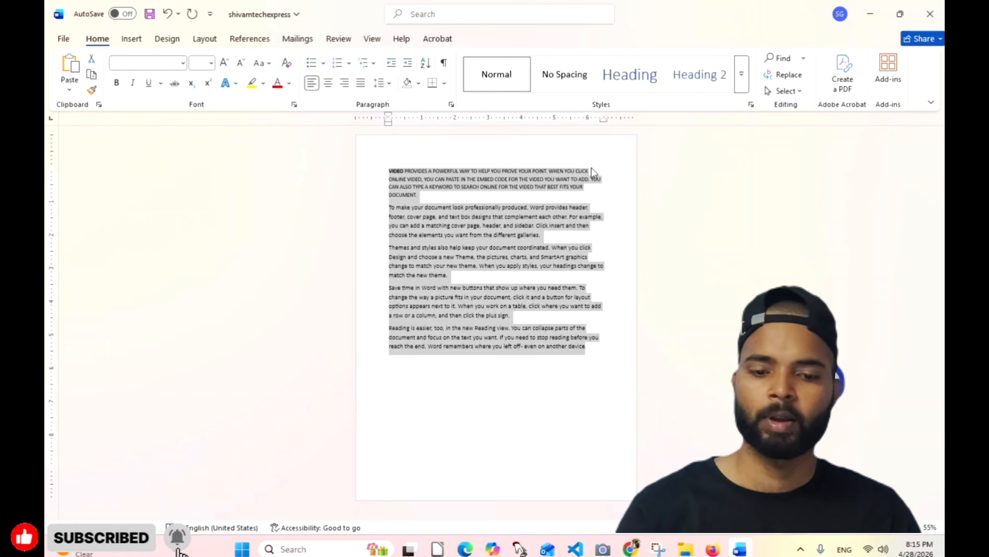
{"action": "left_click", "coordinate": [435, 195]}
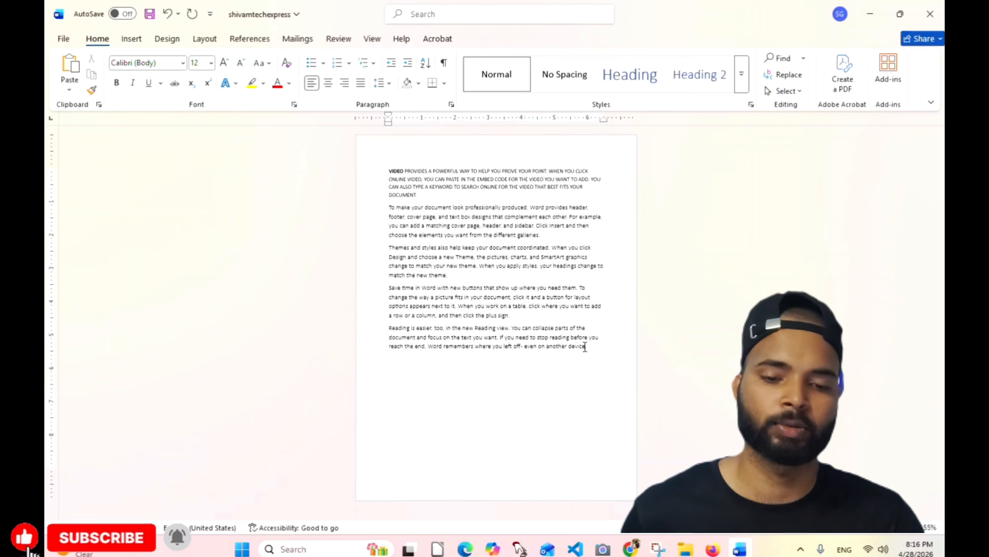
- Select all five paragraphs, try justified, left, centre and right alignment on them, and finish with justified alignment
{"action": "left_click_drag", "start_coordinate": [585, 346], "coordinate": [377, 168]}
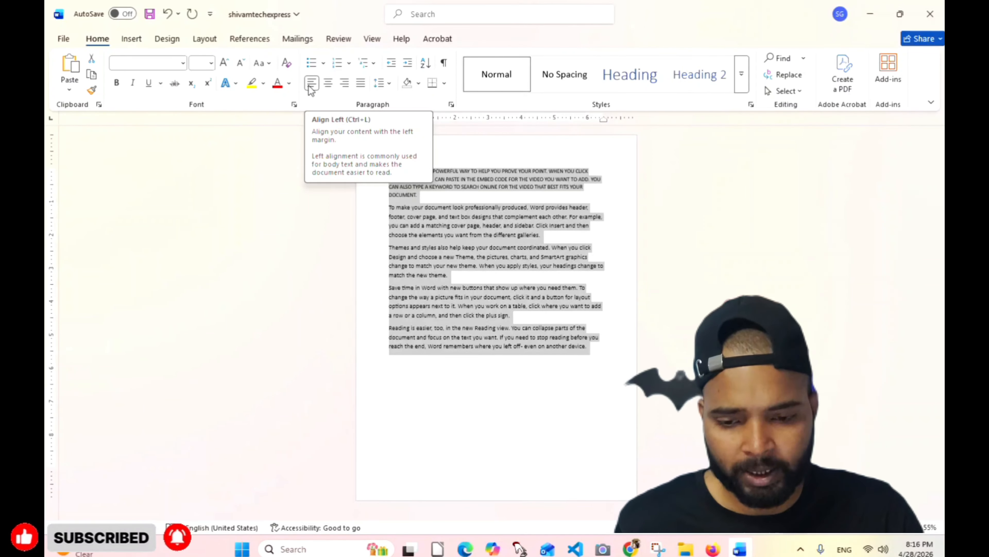
{"action": "key", "text": "ctrl+j"}
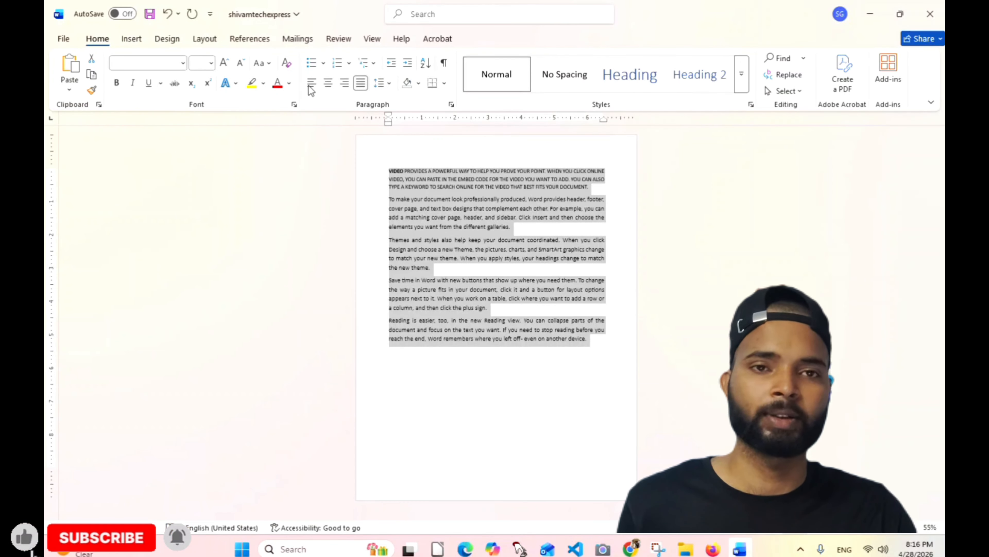
{"action": "left_click", "coordinate": [359, 89]}
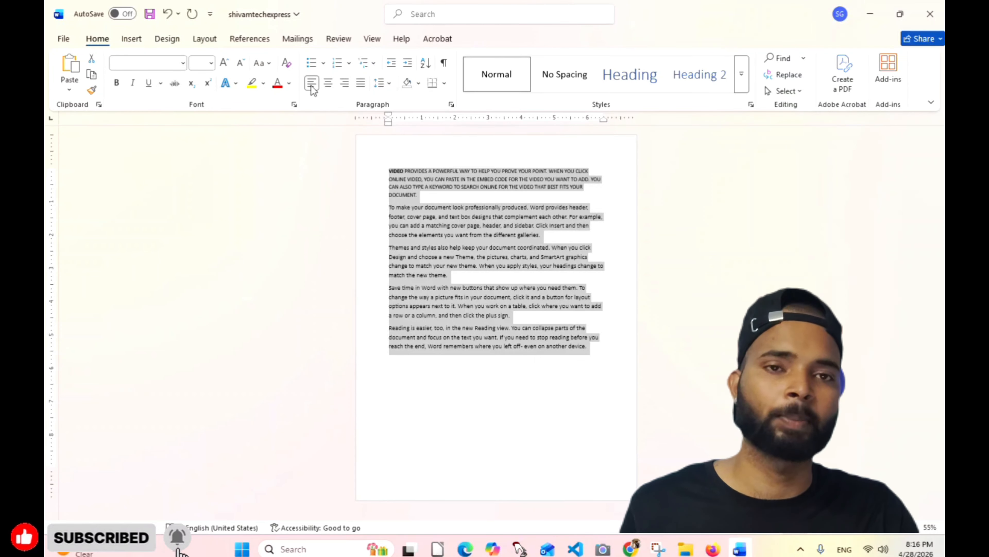
{"action": "left_click", "coordinate": [328, 89]}
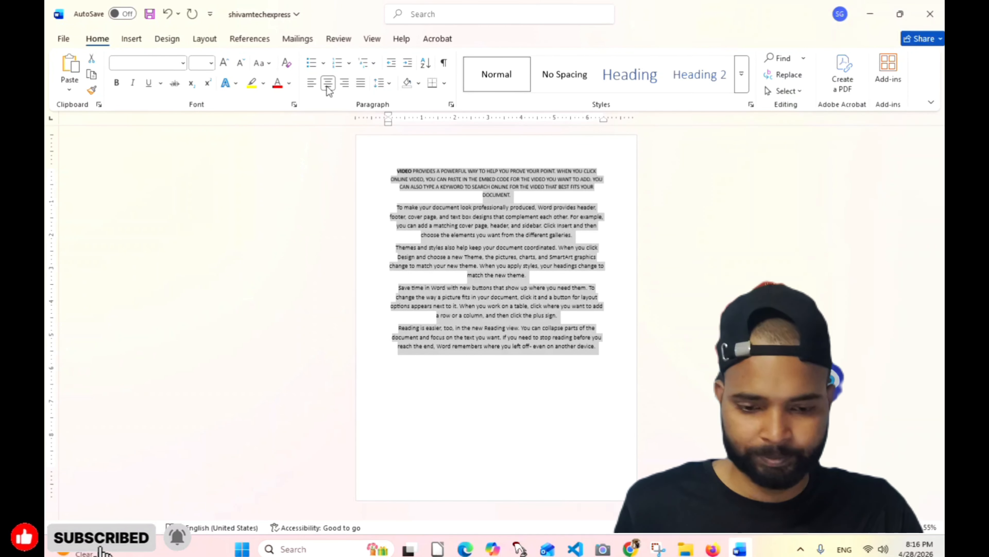
{"action": "left_click", "coordinate": [345, 84]}
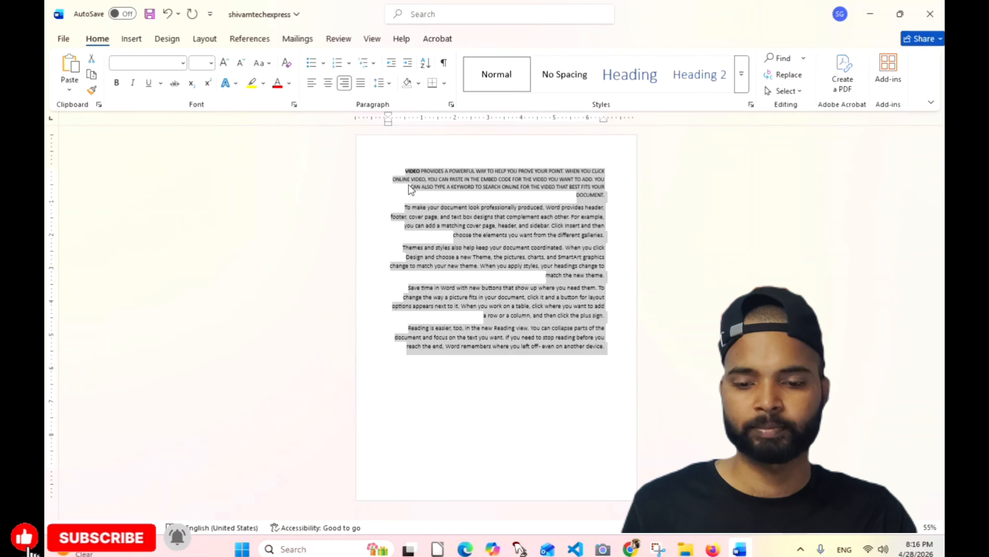
{"action": "left_click", "coordinate": [361, 83]}
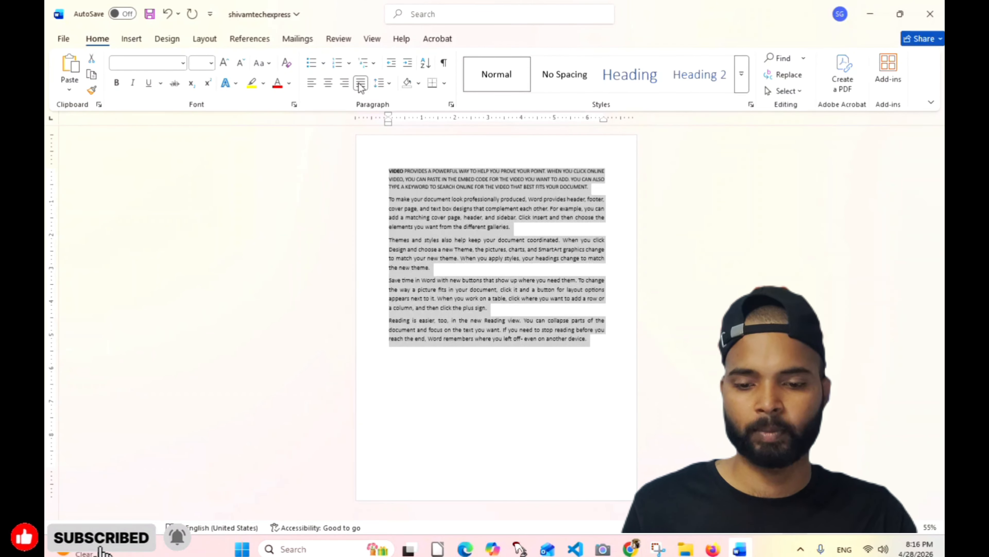
- Split the word VIDEO from the first paragraph onto its own line and centre it as a heading
{"action": "double_click", "coordinate": [384, 171]}
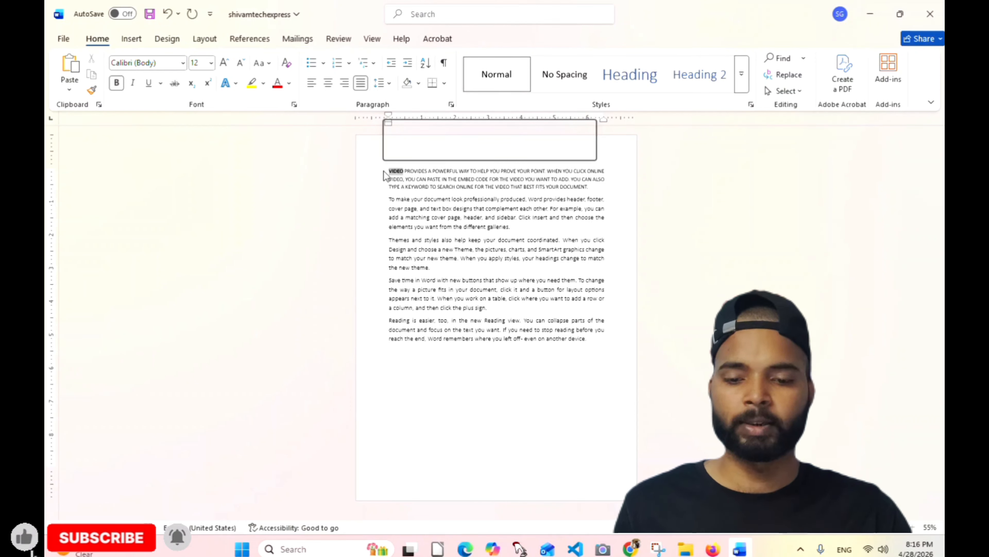
{"action": "left_click", "coordinate": [402, 171]}
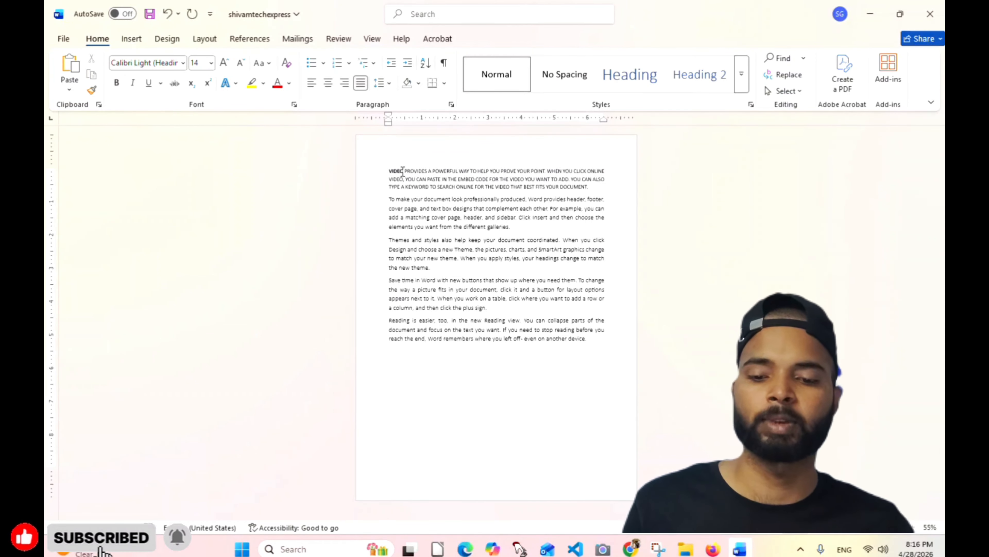
{"action": "key", "text": "Return"}
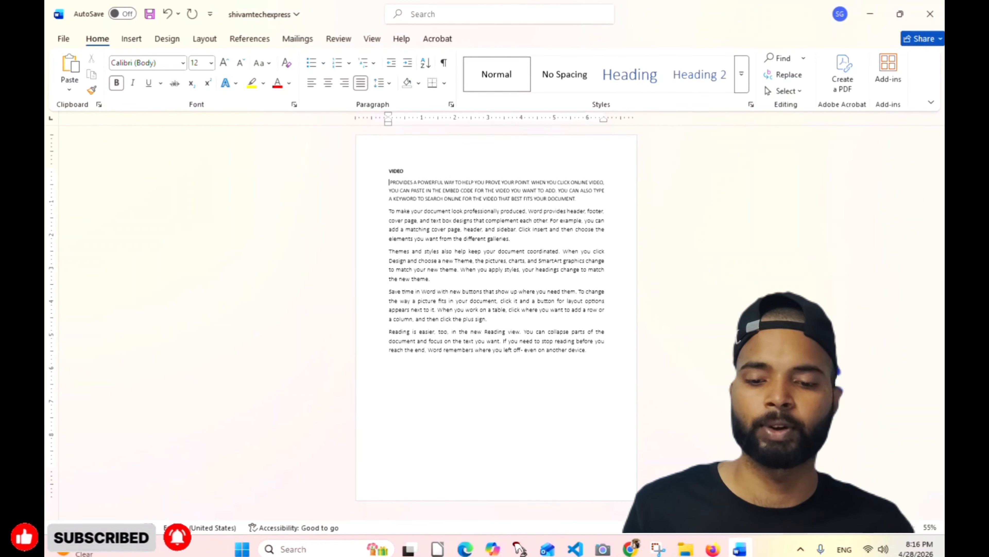
{"action": "double_click", "coordinate": [398, 171]}
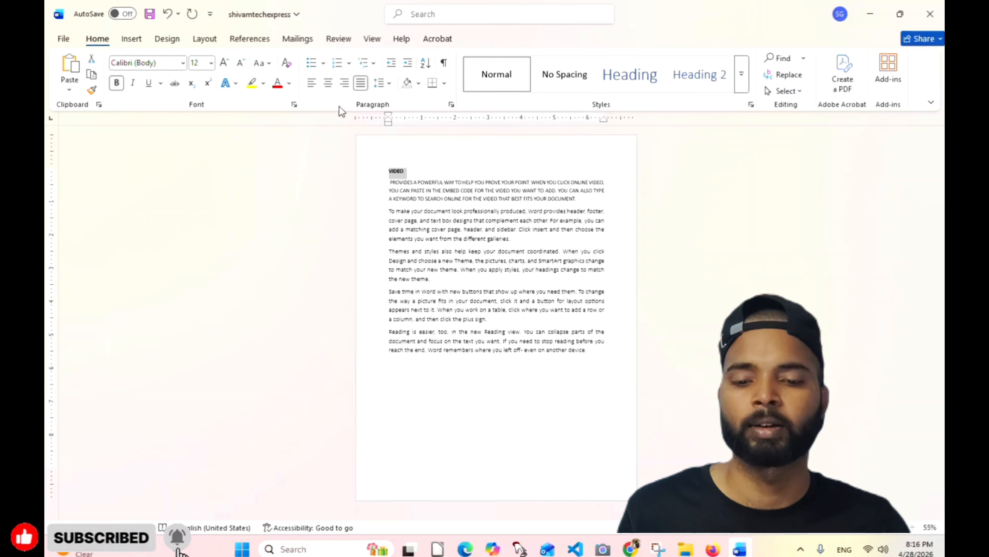
{"action": "left_click", "coordinate": [329, 87]}
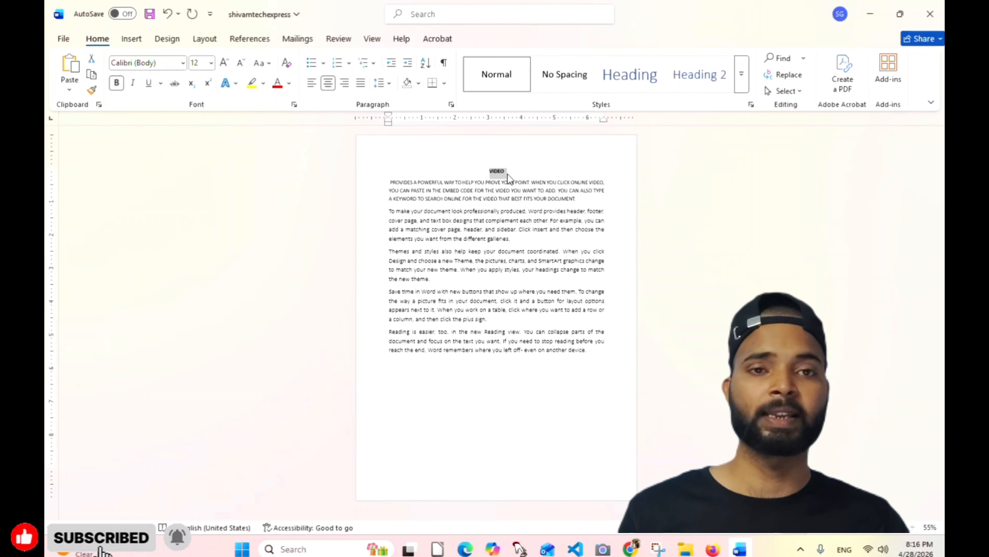
{"action": "left_click", "coordinate": [519, 181]}
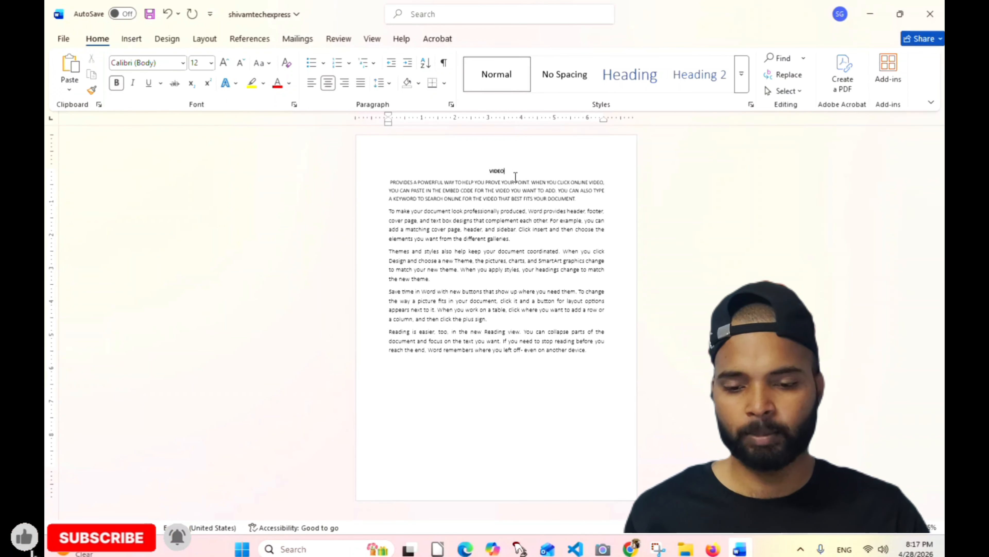
- Remove the space after each body paragraph below the VIDEO heading
{"action": "left_click_drag", "start_coordinate": [590, 350], "coordinate": [389, 181]}
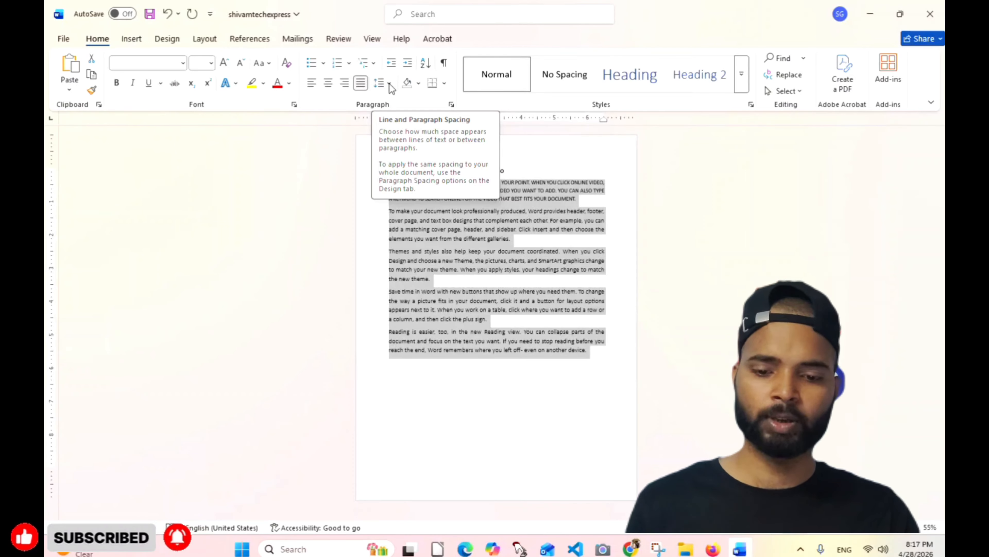
{"action": "left_click", "coordinate": [390, 84]}
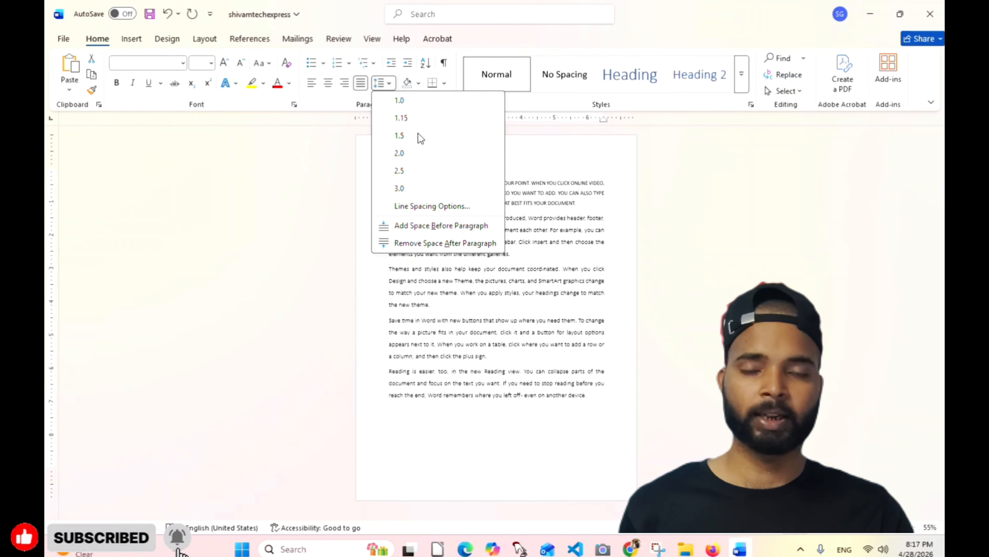
{"action": "left_click", "coordinate": [422, 242]}
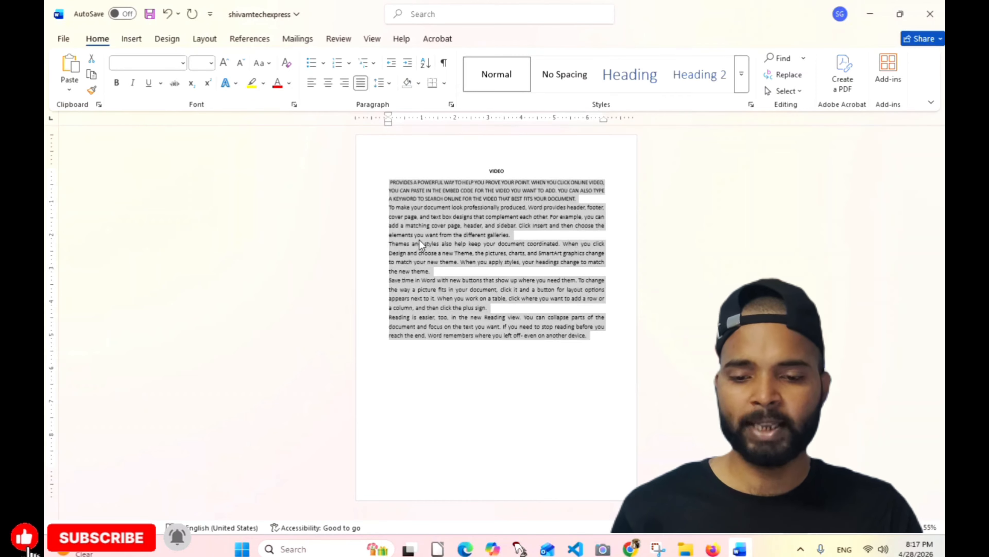
- Try 1.0 line spacing on the body paragraphs, then set their line spacing to 1.15
{"action": "left_click", "coordinate": [388, 87]}
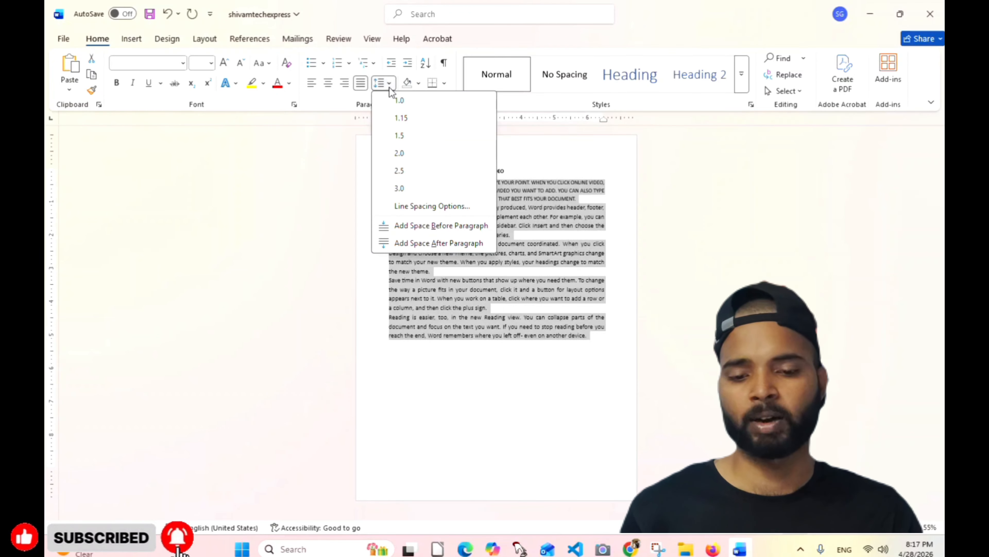
{"action": "left_click", "coordinate": [407, 98]}
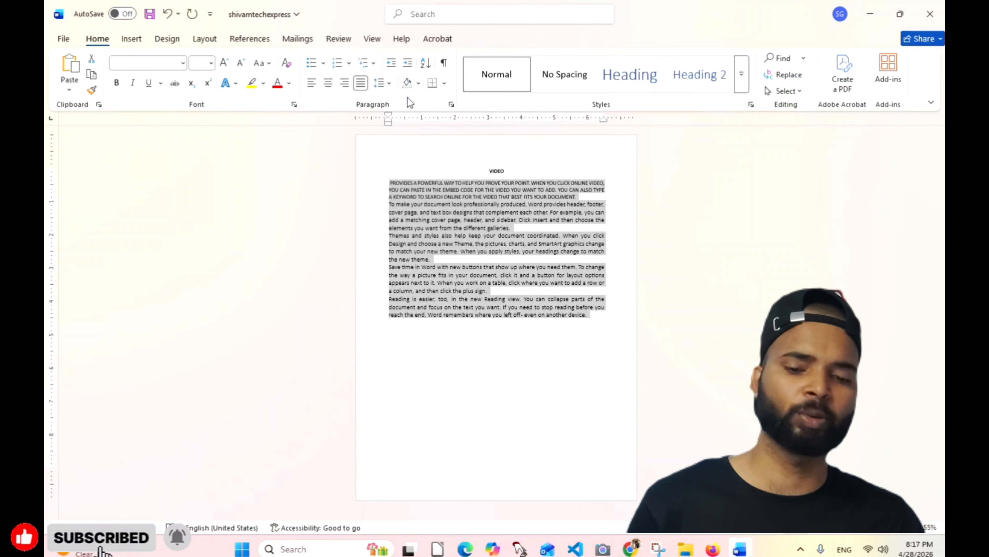
{"action": "left_click", "coordinate": [389, 83]}
{"action": "left_click", "coordinate": [409, 118]}
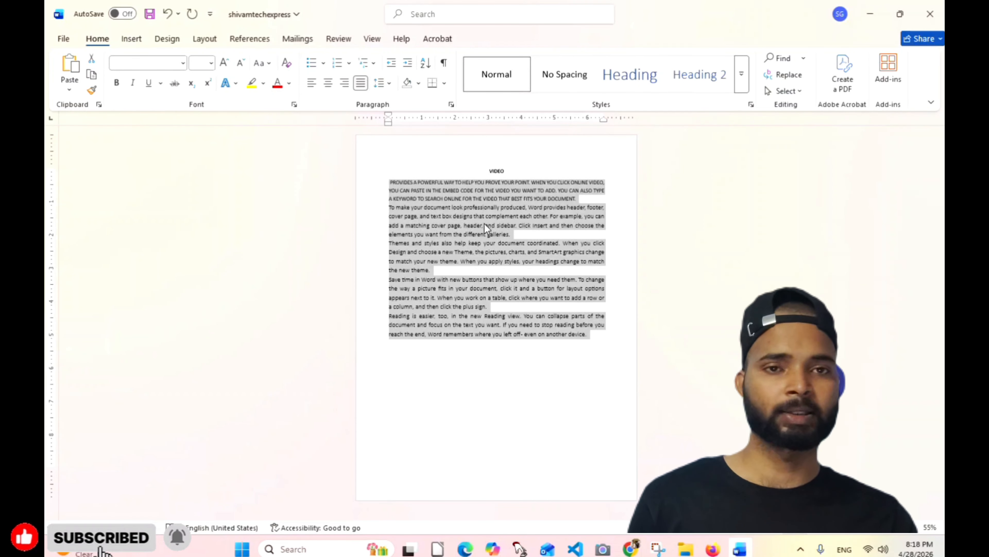
- Apply the Normal style to all body text below the VIDEO heading and preview the Heading 1 style on it
{"action": "left_click", "coordinate": [589, 341]}
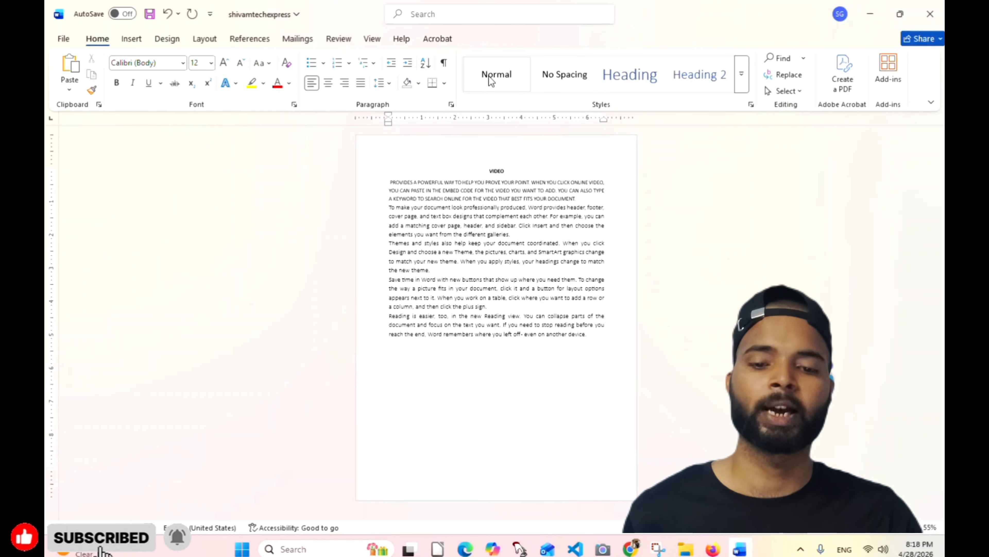
{"action": "left_click_drag", "start_coordinate": [393, 182], "coordinate": [630, 365]}
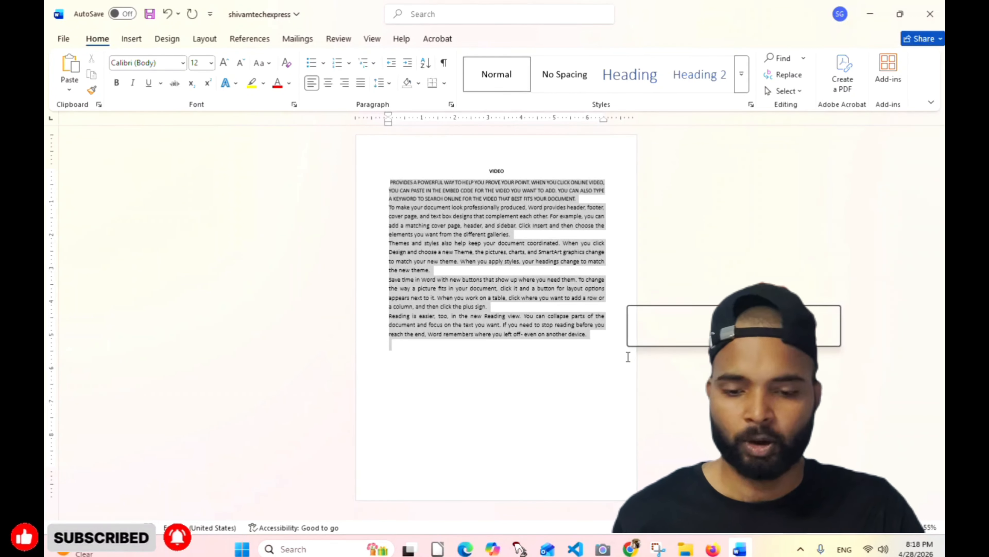
{"action": "left_click", "coordinate": [492, 78]}
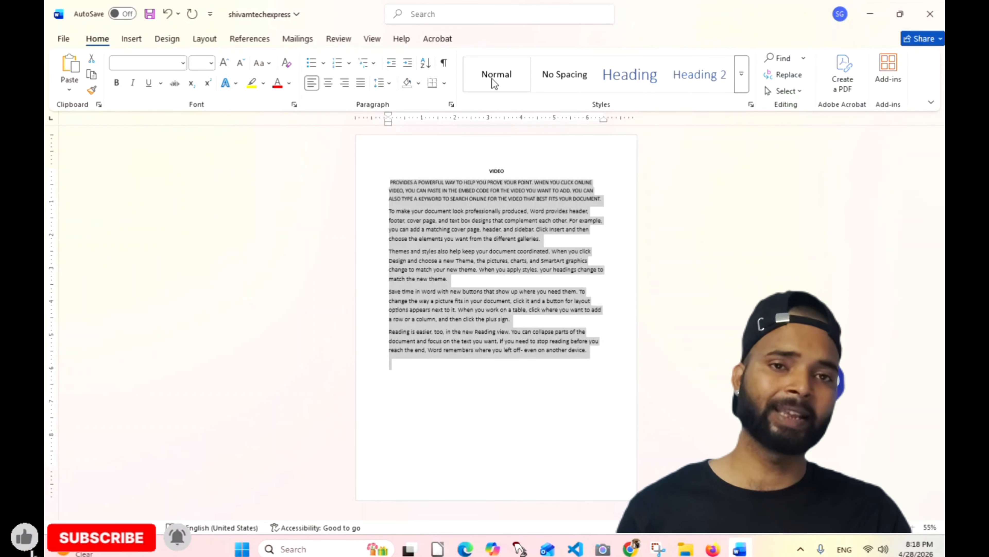
{"action": "left_click", "coordinate": [495, 83]}
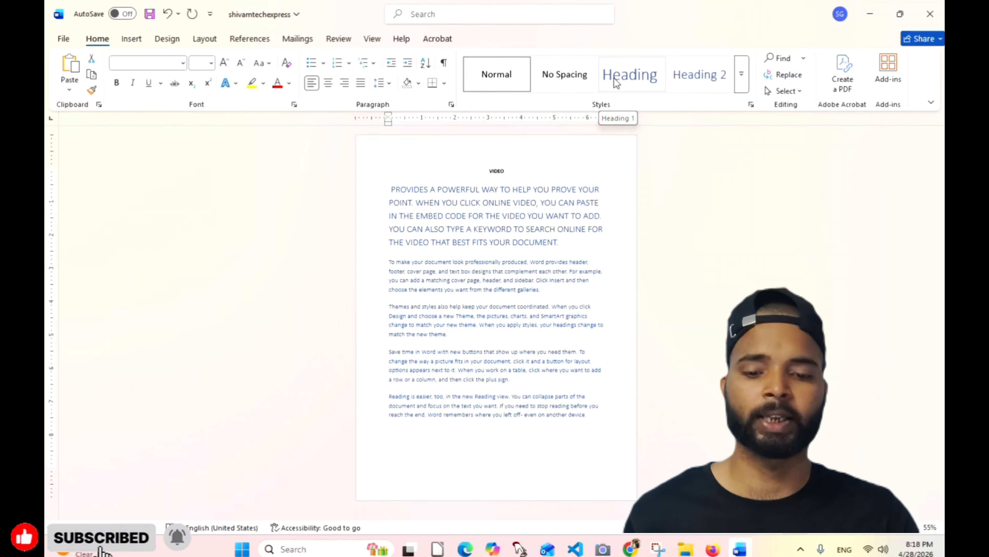
- Browse the full style gallery with the body text selected, then close it and clear the selection
{"action": "key", "text": "ctrl+a"}
{"action": "left_click", "coordinate": [737, 78]}
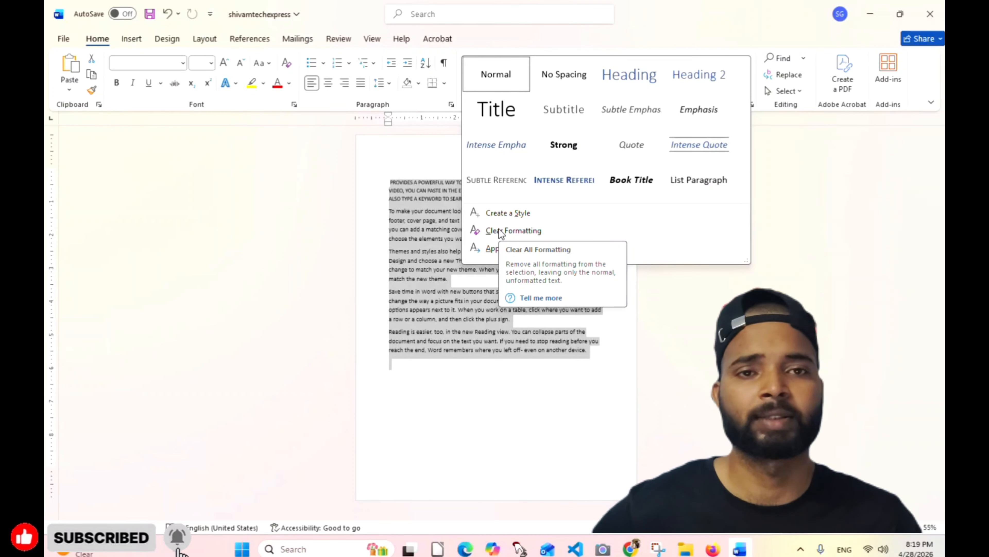
{"action": "left_click", "coordinate": [557, 385]}
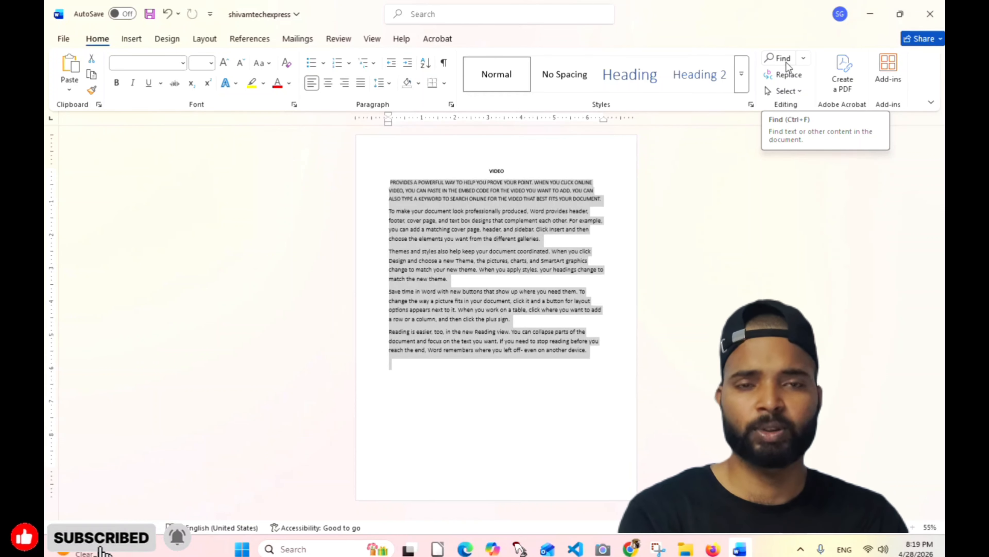
{"action": "left_click", "coordinate": [600, 344]}
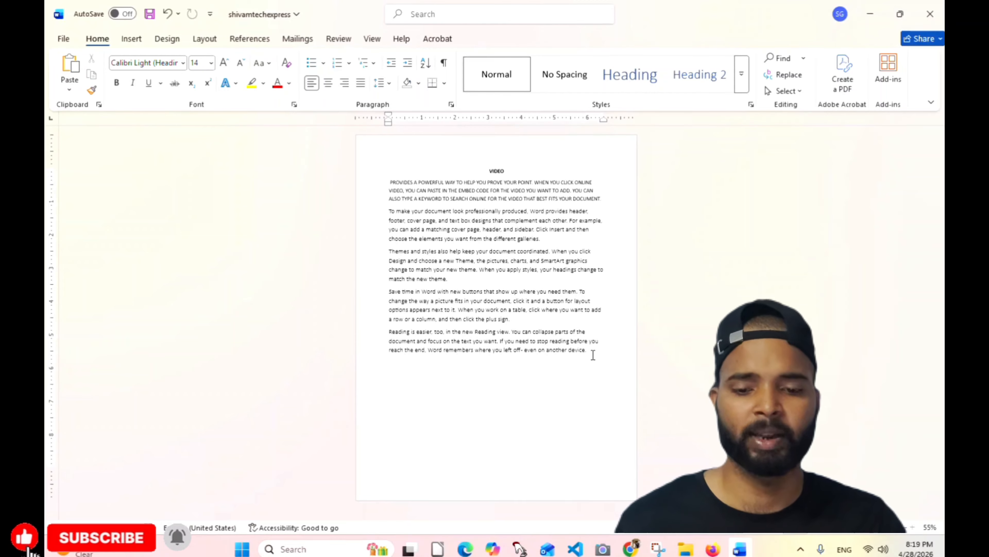
- Justify all the text in the document, then centre the VIDEO heading again
{"action": "left_click_drag", "start_coordinate": [593, 354], "coordinate": [389, 182]}
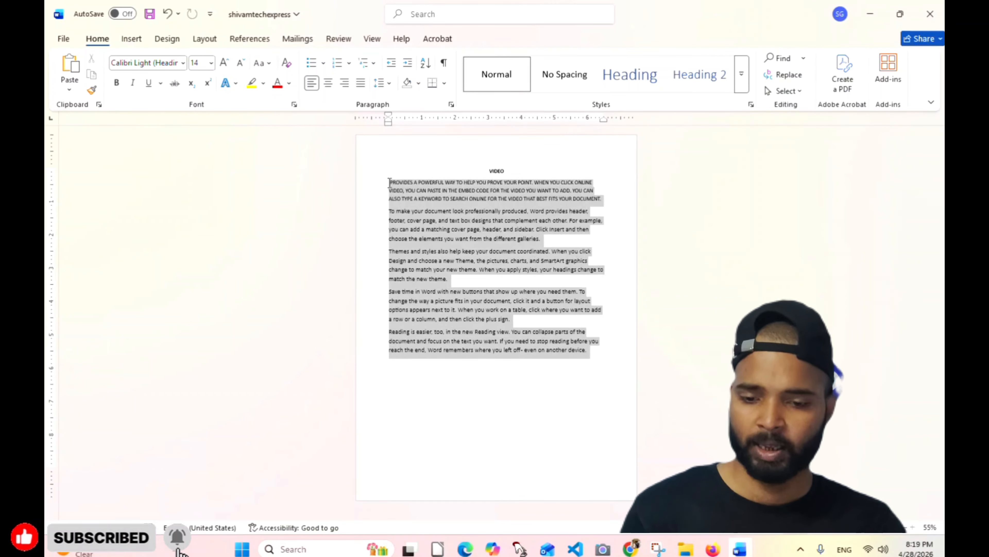
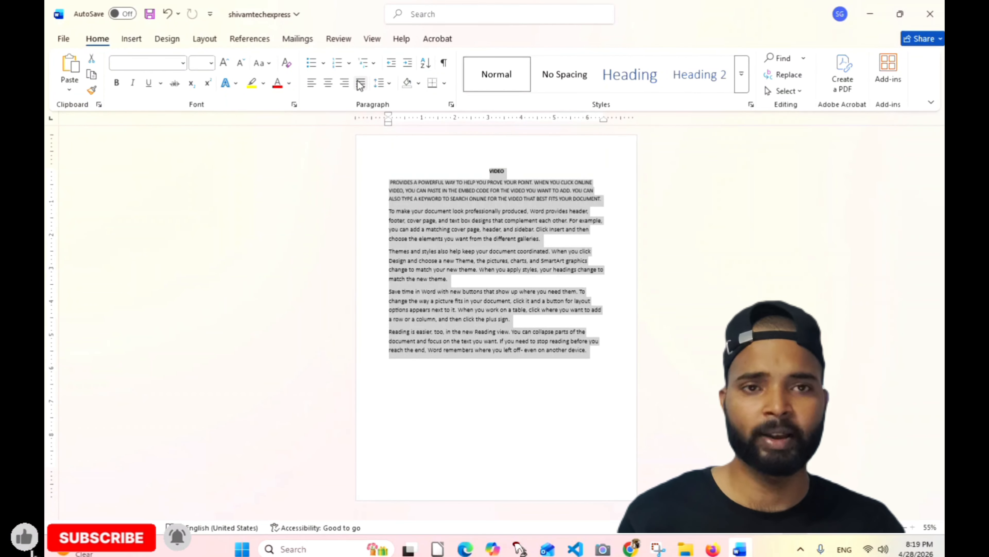
{"action": "left_click", "coordinate": [361, 83]}
{"action": "left_click", "coordinate": [393, 168]}
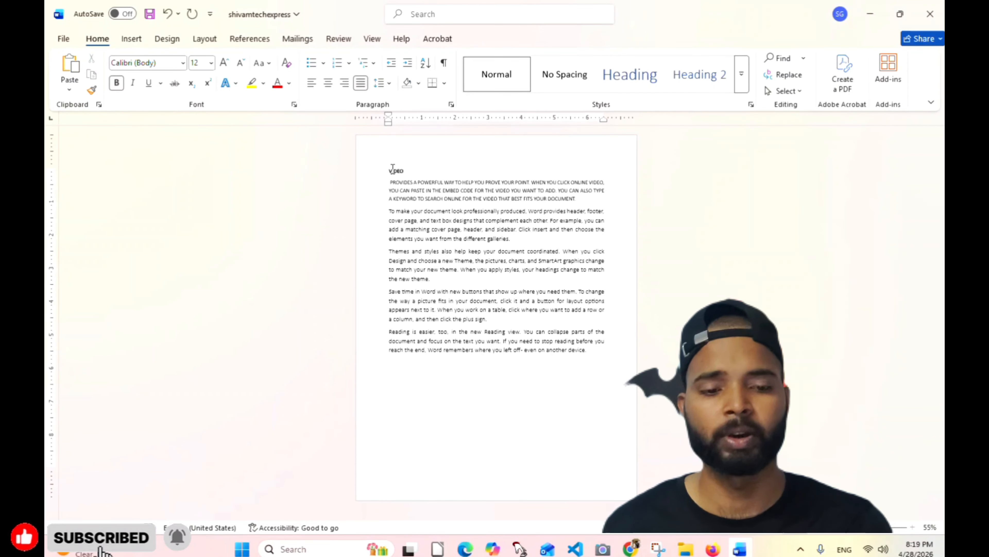
{"action": "double_click", "coordinate": [393, 171]}
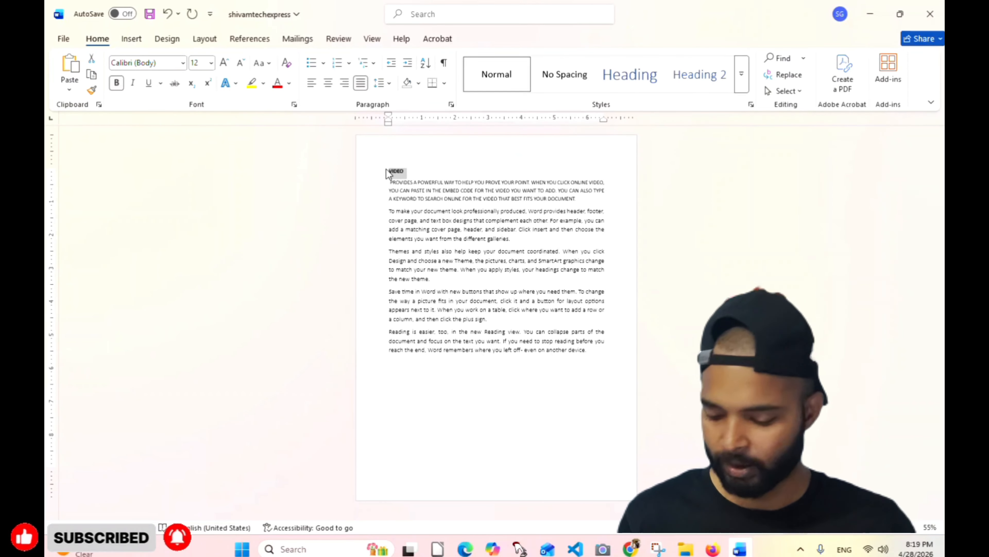
{"action": "key", "text": "ctrl+e"}
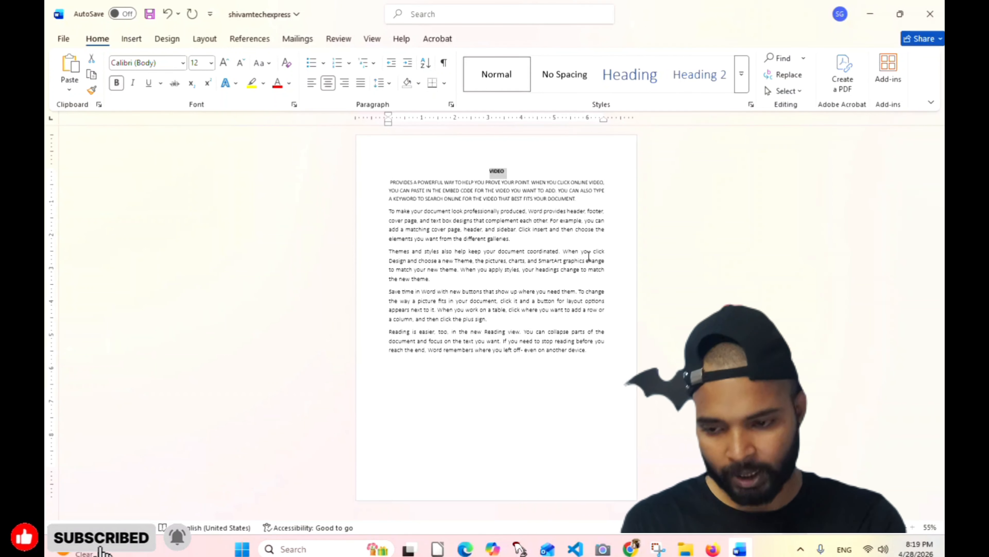
- Search the document for the selected word VIDEO, then search for "save" instead
{"action": "key", "text": "ctrl+f"}
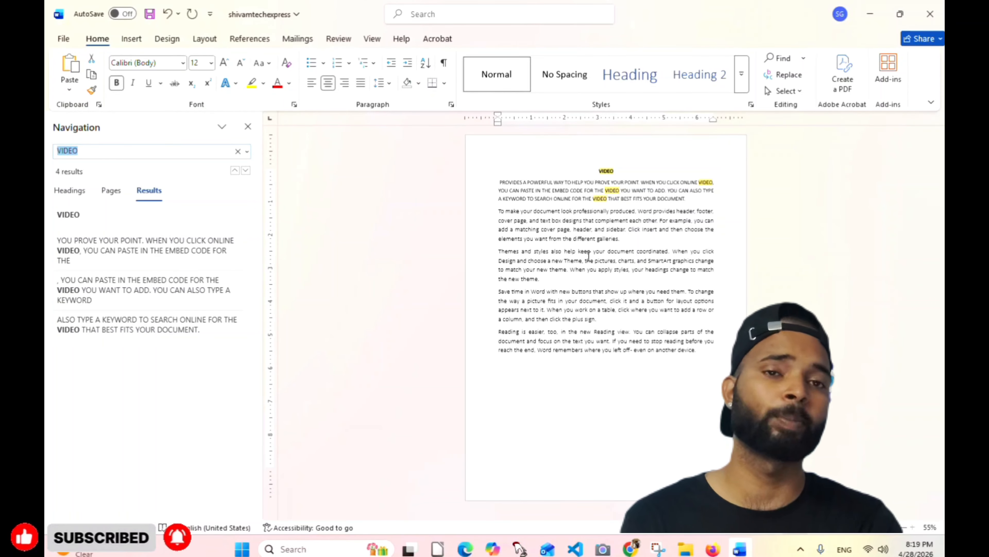
{"action": "key", "text": "BackSpace"}
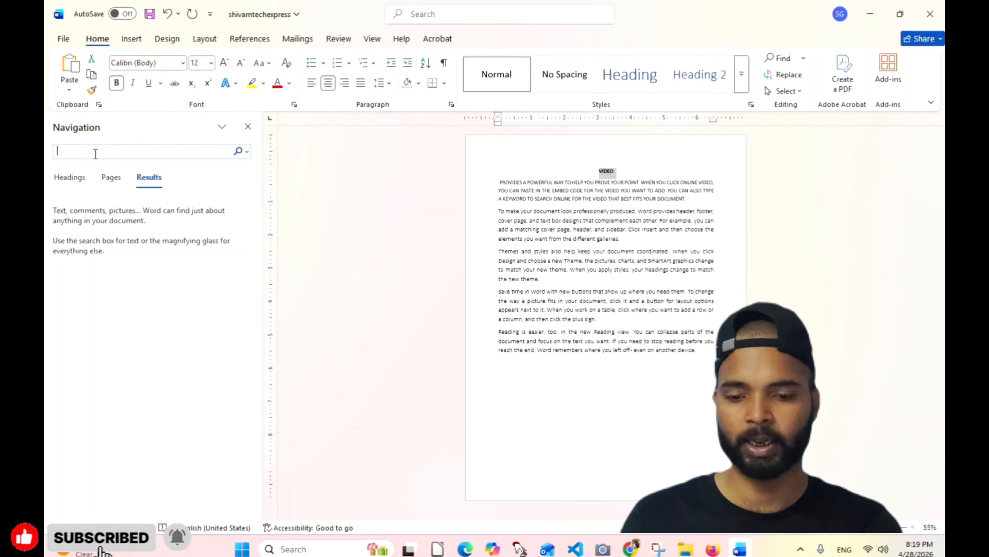
{"action": "type", "text": "e"}
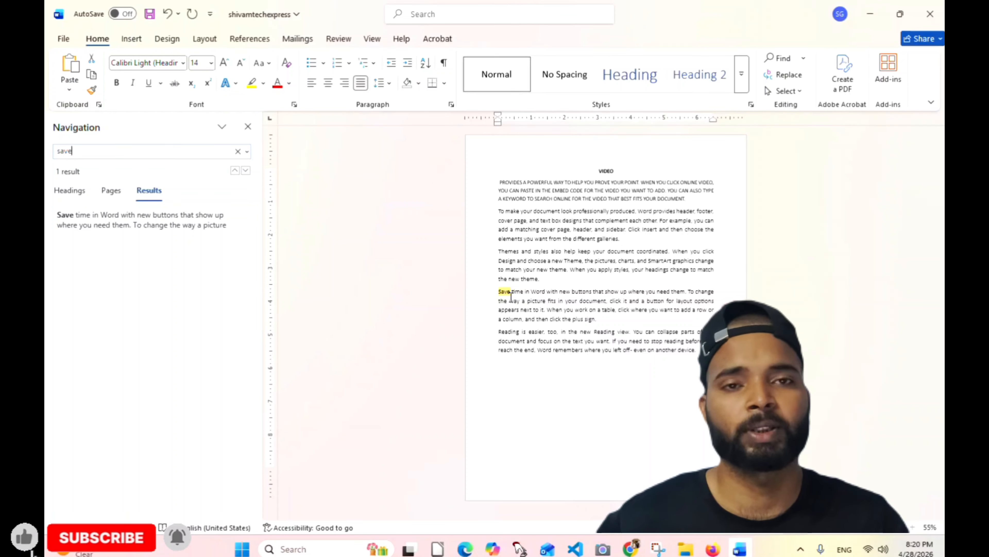
- Replace the word "Save" with "slkdhfkshdfjksj", extending the search to the rest of the document
{"action": "left_click", "coordinate": [783, 76]}
{"action": "left_click_drag", "start_coordinate": [484, 199], "coordinate": [667, 156]}
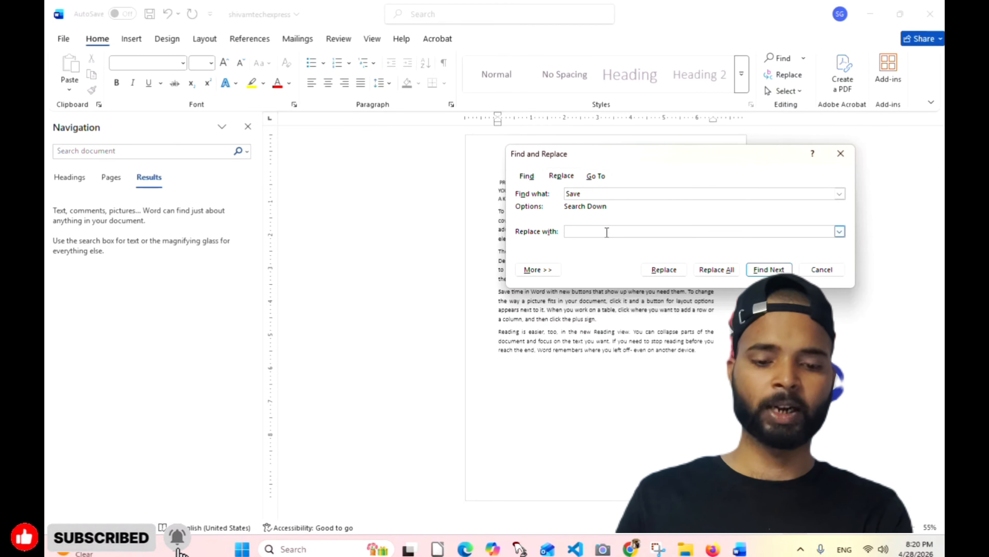
{"action": "type", "text": "slk"}
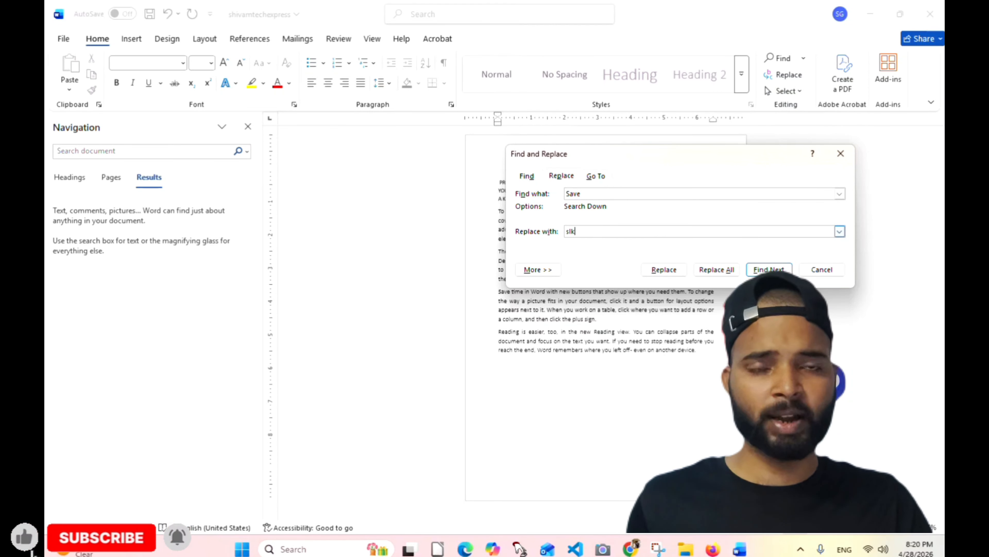
{"action": "type", "text": "dhfkshdfjksj"}
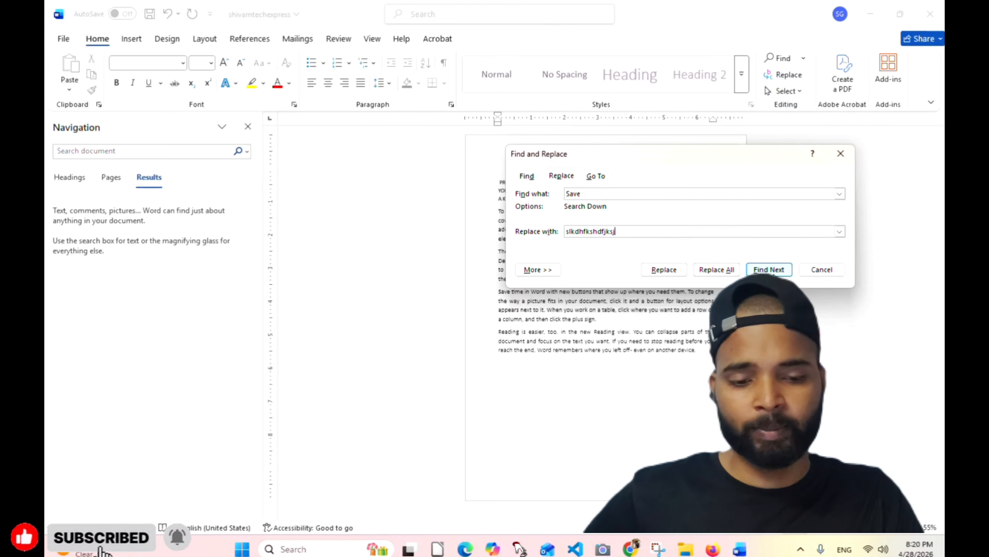
{"action": "left_click", "coordinate": [663, 273]}
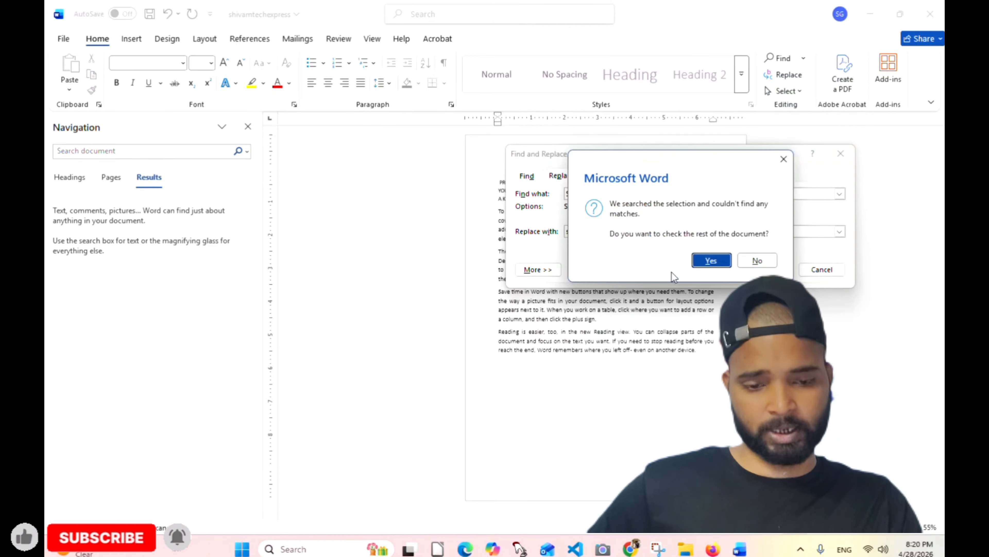
{"action": "left_click", "coordinate": [727, 261]}
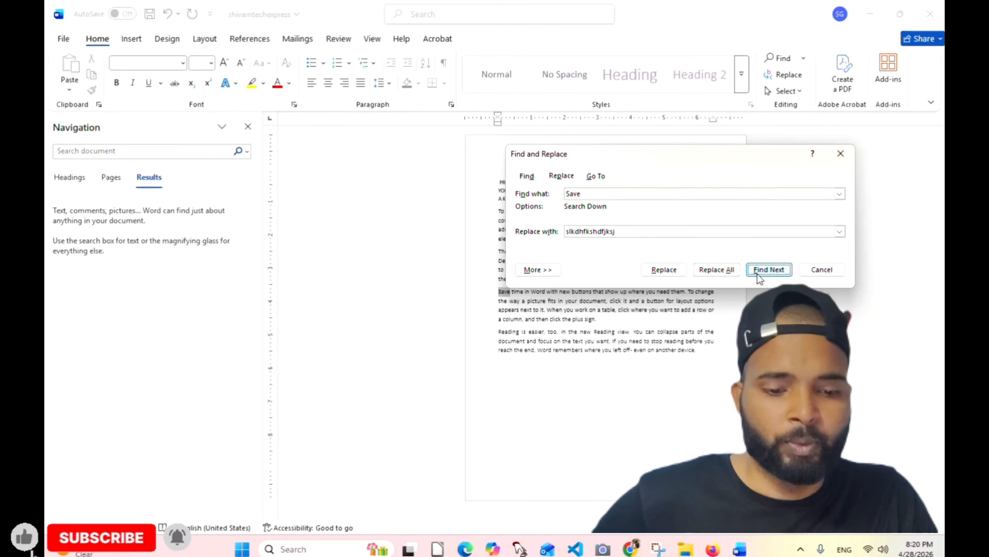
{"action": "left_click", "coordinate": [669, 272]}
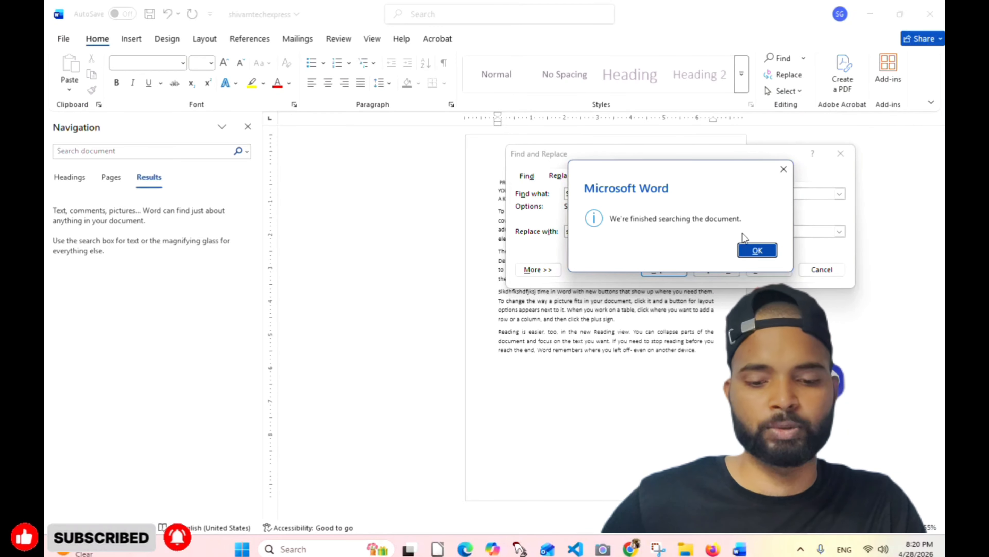
{"action": "left_click", "coordinate": [757, 250]}
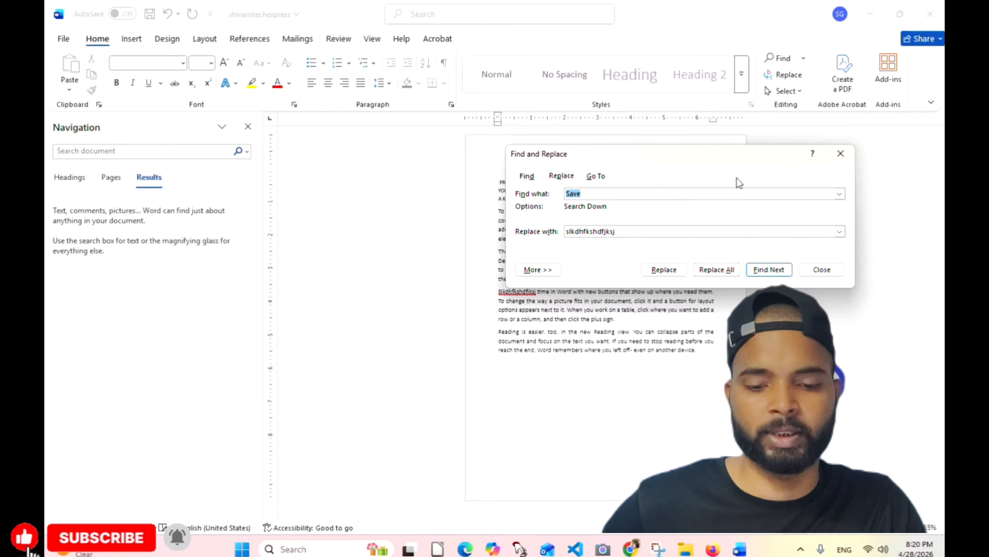
- Move the Find and Replace dialog off the text to check the replaced word, then close the dialog and the Navigation pane
{"action": "left_click_drag", "start_coordinate": [692, 158], "coordinate": [607, 365]}
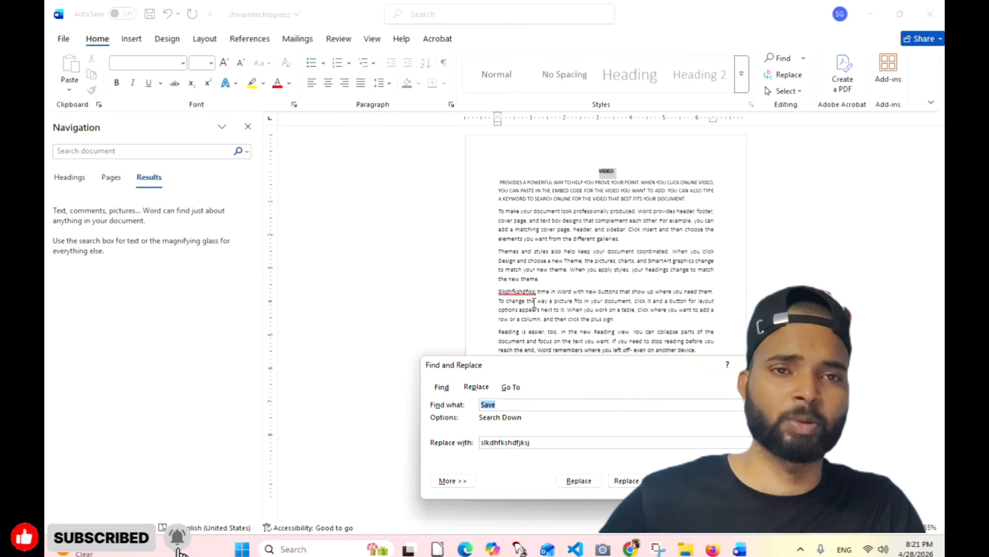
{"action": "left_click", "coordinate": [515, 291]}
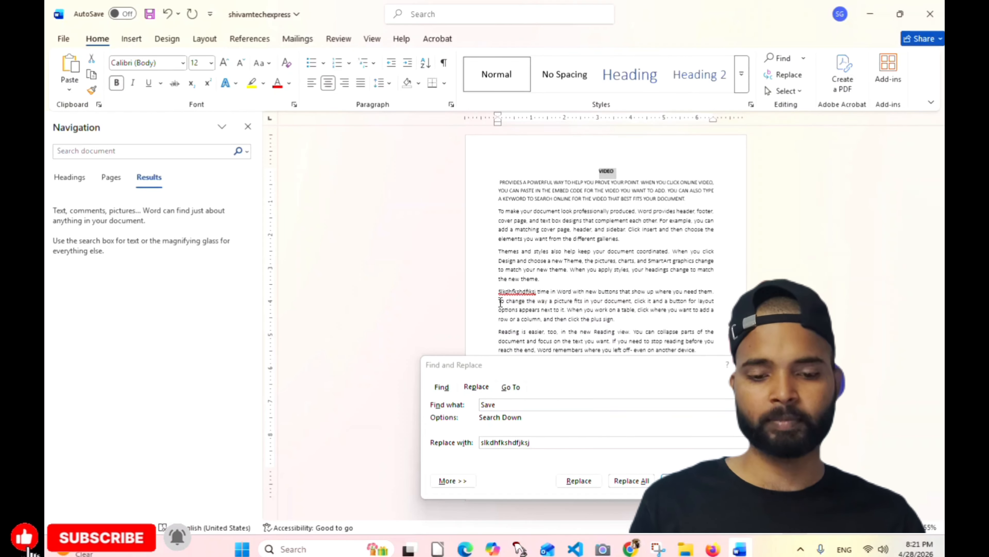
{"action": "left_click", "coordinate": [749, 365]}
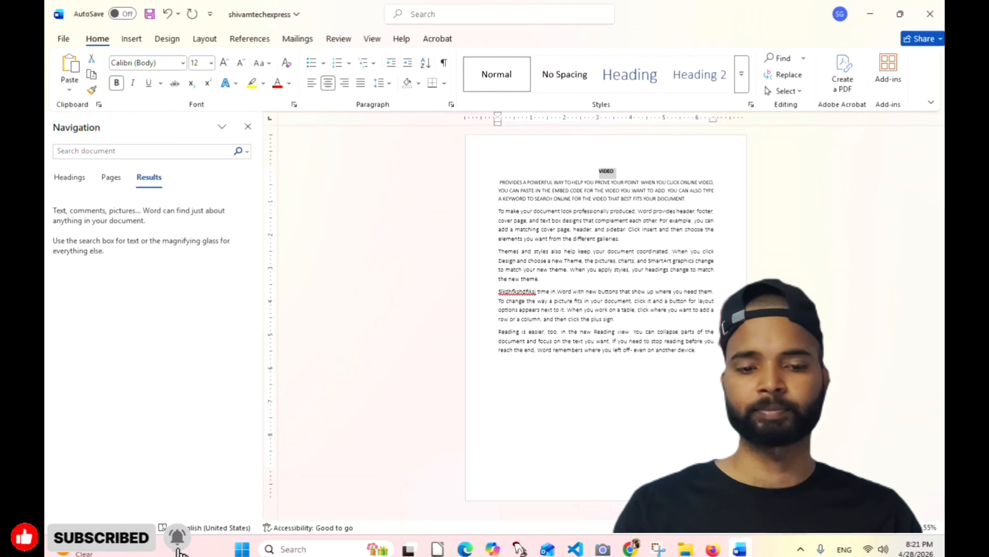
{"action": "left_click", "coordinate": [749, 302]}
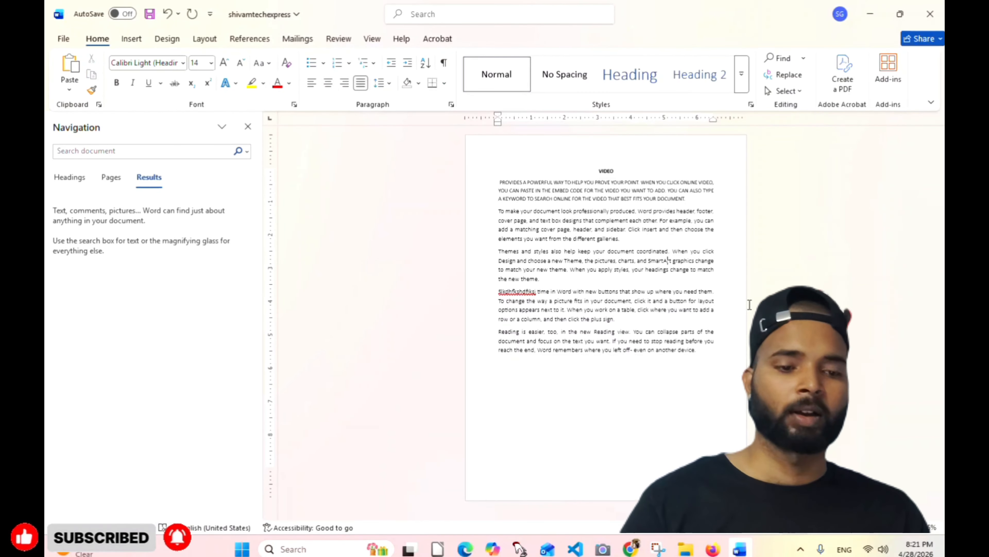
{"action": "left_click", "coordinate": [248, 126]}
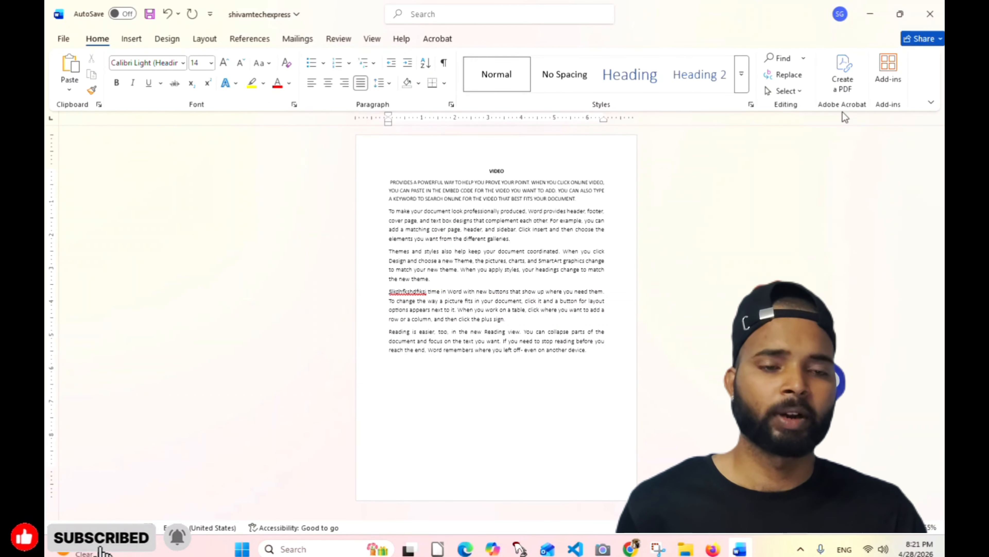